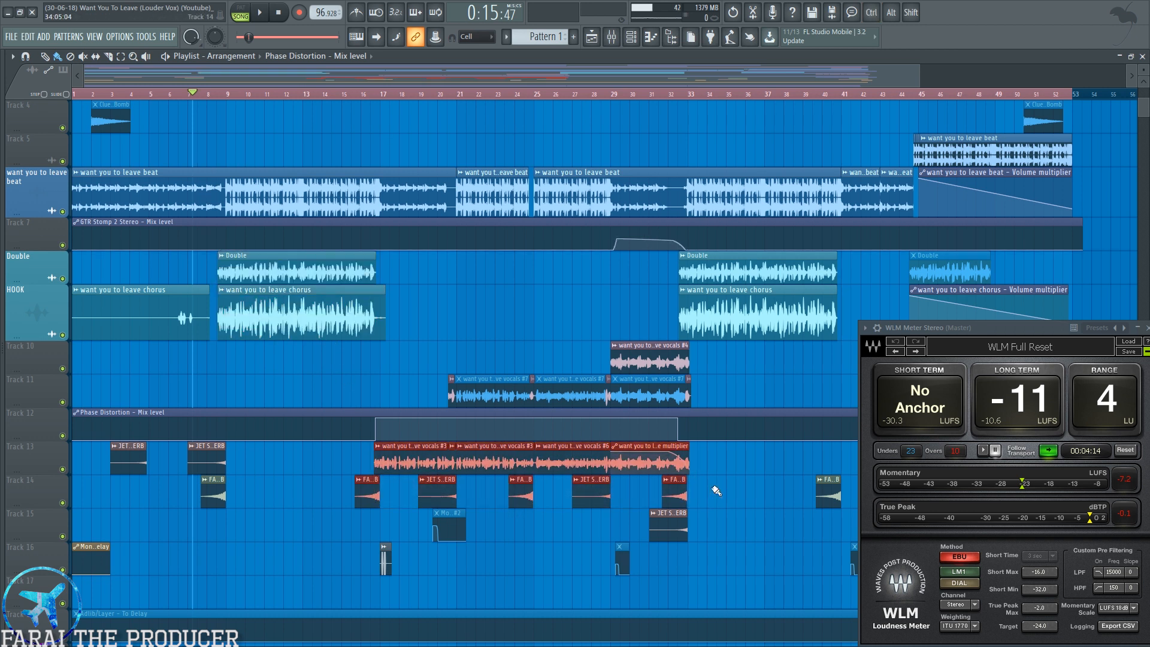
Clear the clip selection in the playlist and close the WLM loudness meter.
left_click_drag(617, 350, 695, 363)
left_click_drag(663, 318, 728, 312)
left_click(786, 382, "ctrl")
left_click_drag(882, 187, 1054, 198)
left_click(830, 142, "ctrl")
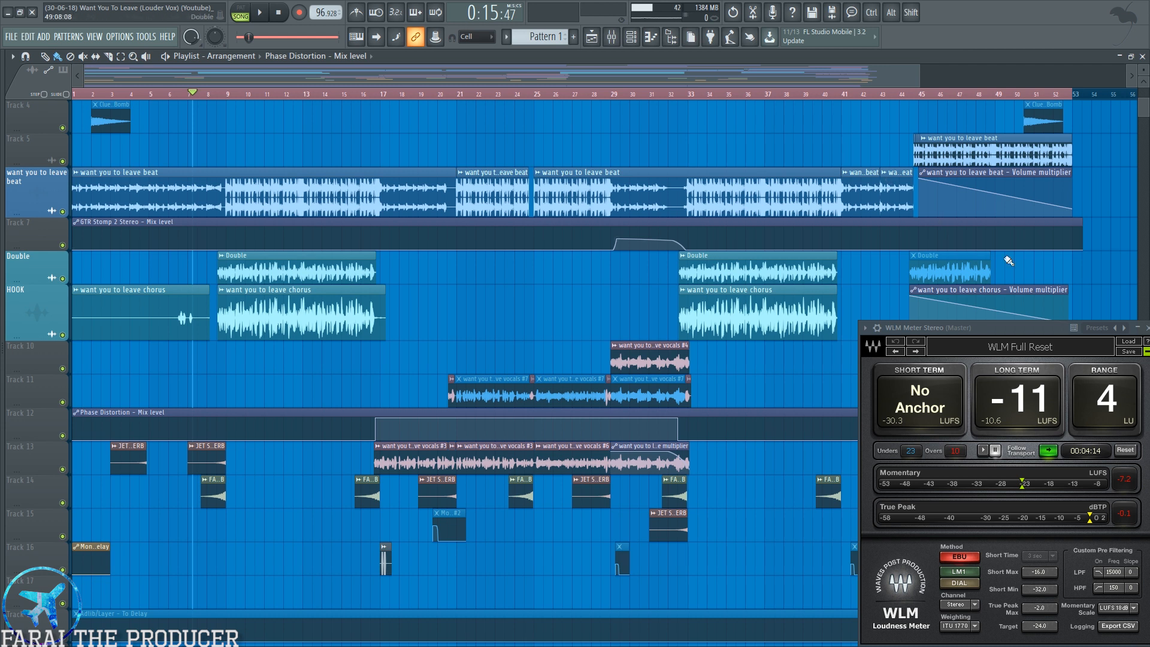
left_click(1144, 327)
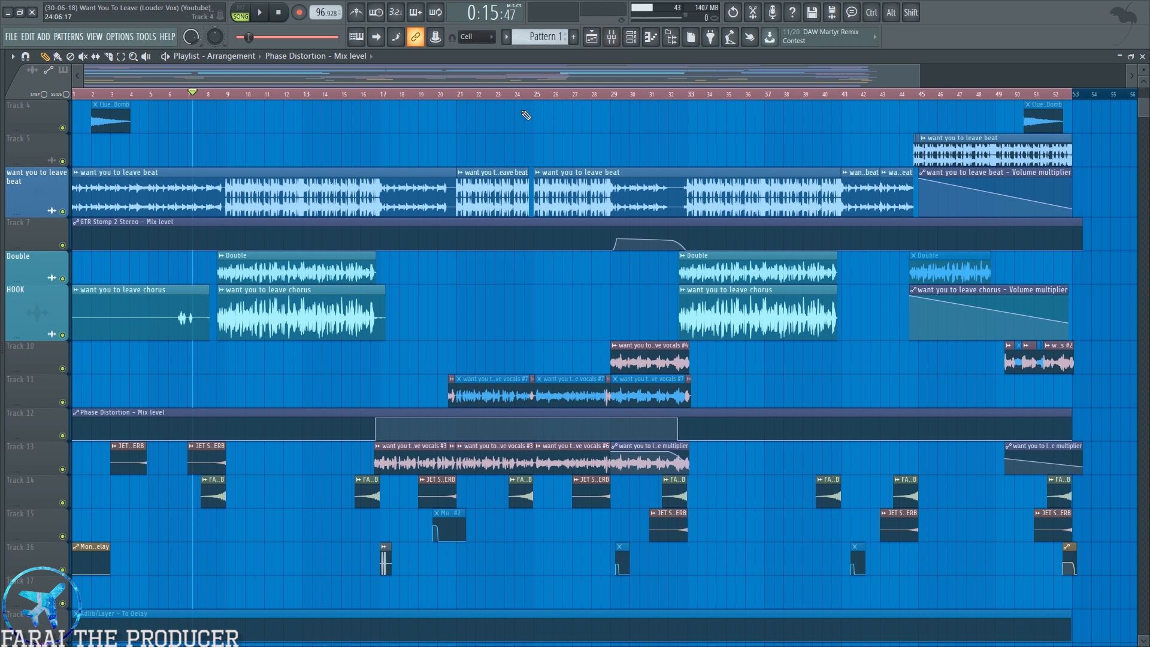
Play the song and compare the mix with the Adlib/Layer mixer track muted and unmuted.
key("space")
key("F9")
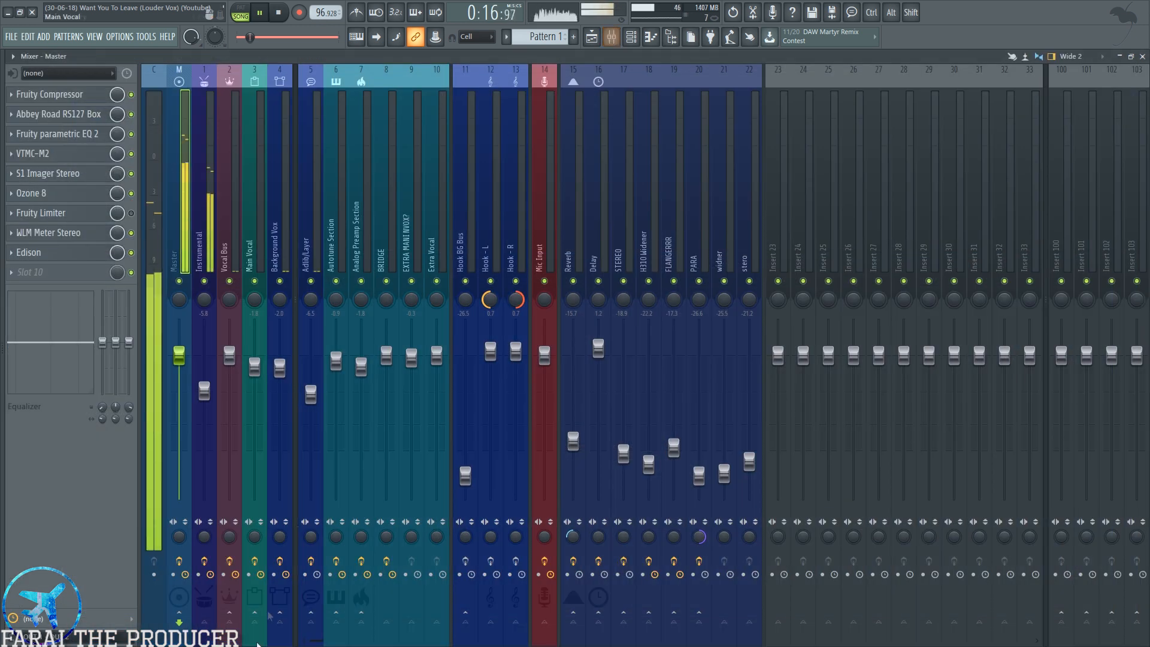
left_click(310, 233)
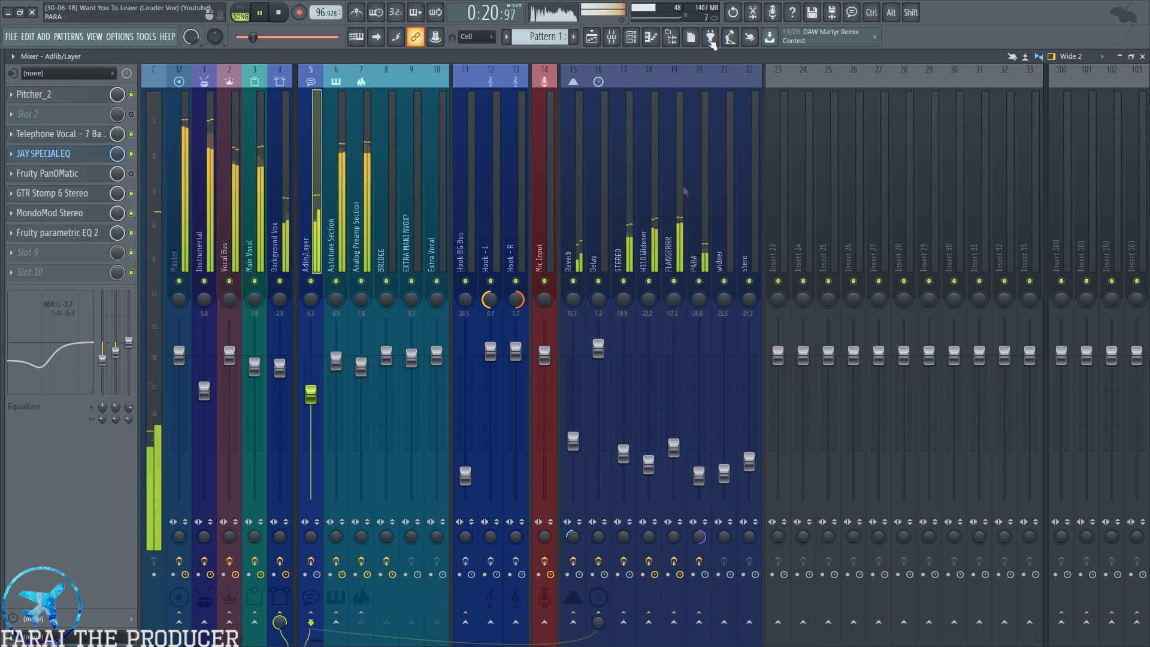
left_click(591, 37)
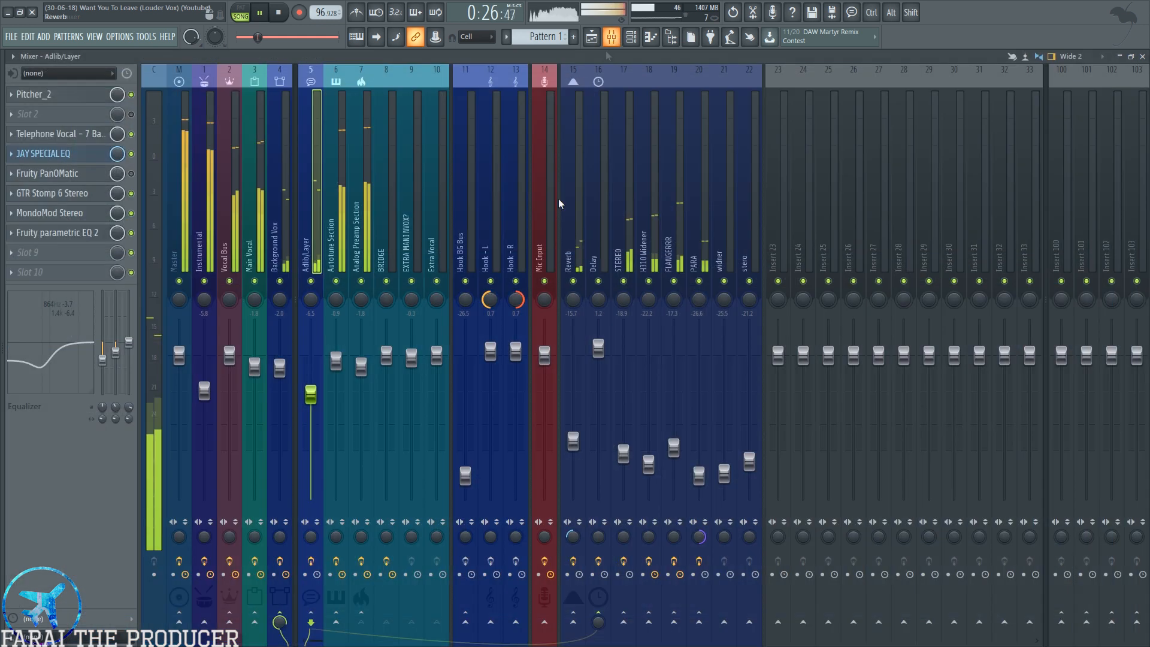
left_click(612, 37)
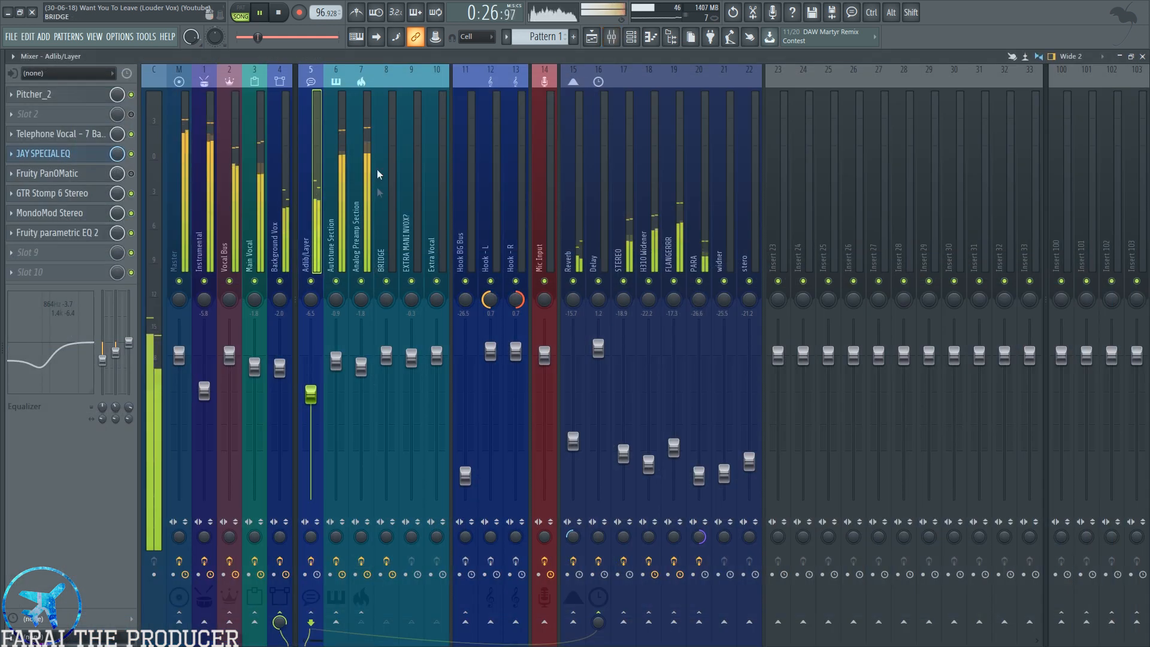
left_click(310, 281)
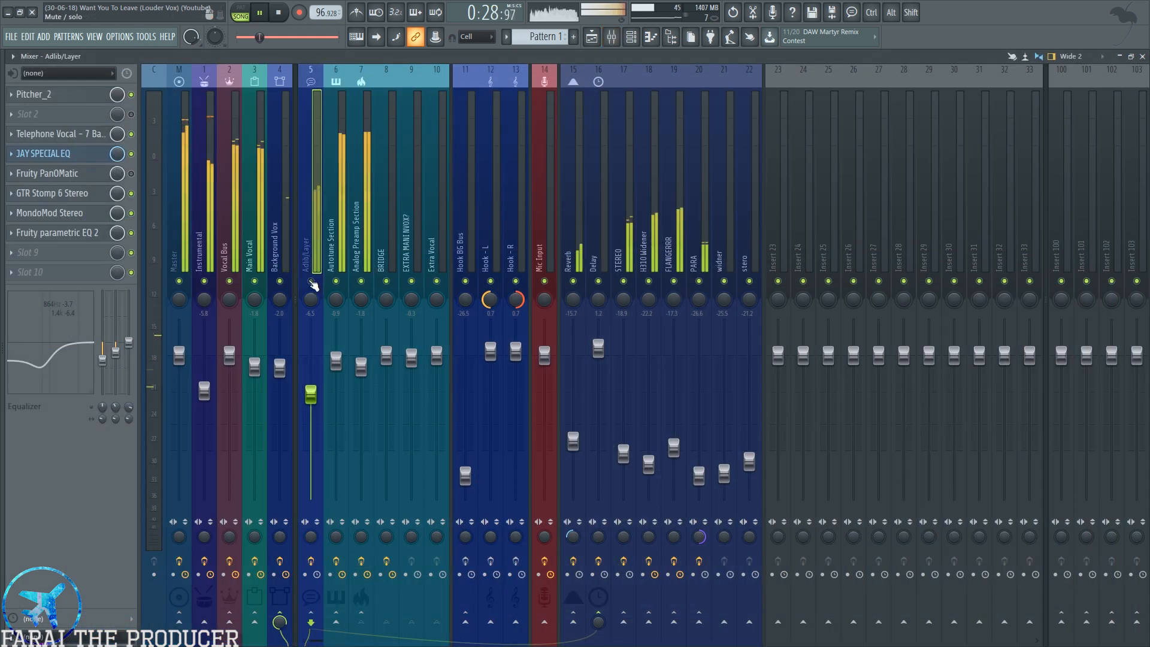
left_click(311, 282)
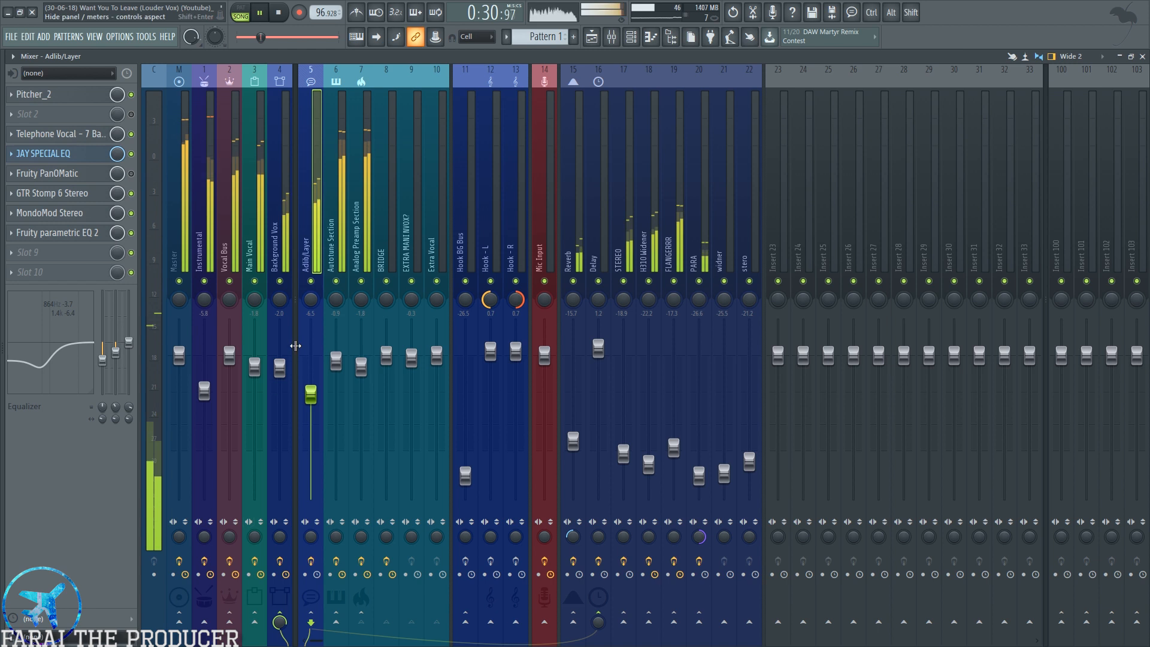
Copy the Adlib/Layer track's volume value, try a louder fader level during playback and undo that change.
right_click(307, 395)
left_click(323, 530)
left_click_drag(319, 398, 320, 357)
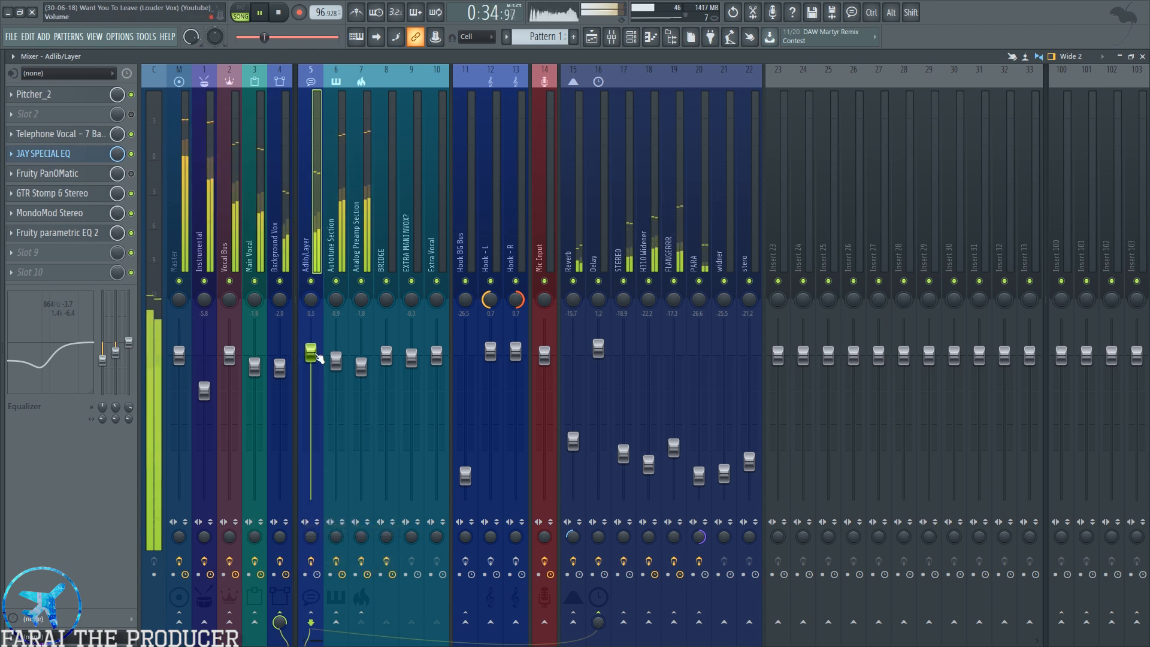
key("ctrl+z")
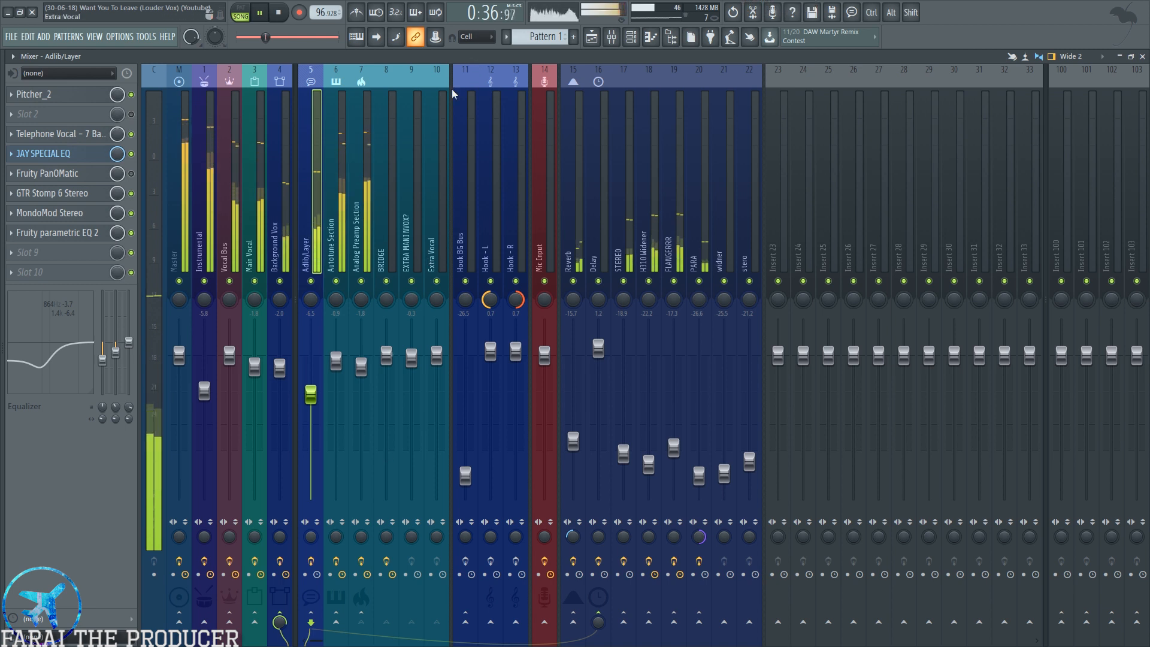
left_click(591, 36)
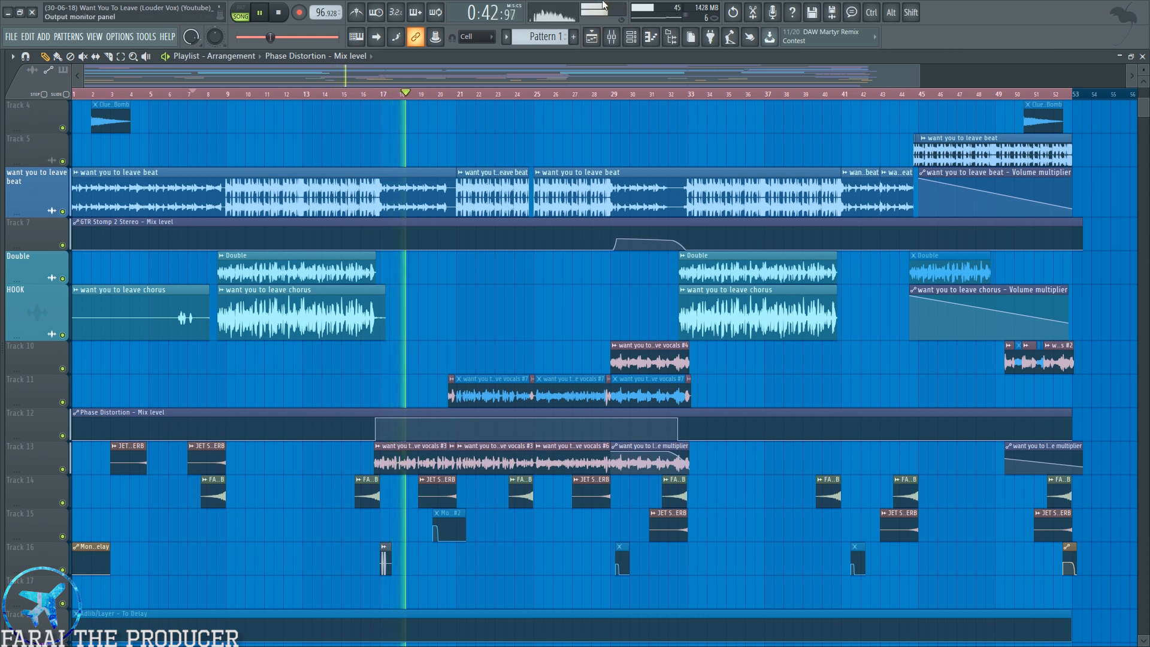
key("space")
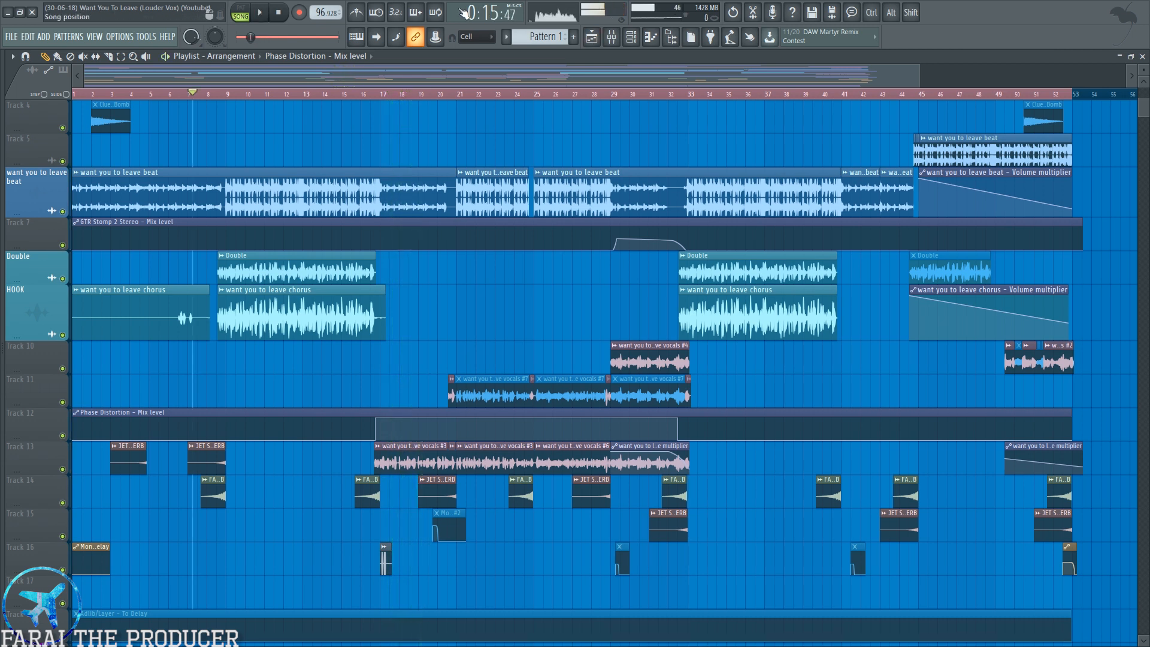
Set the song position to bar 8, mute the HOOK playlist track and play the Double without the lead.
scroll(226, 94, "up", 3)
left_click(211, 94)
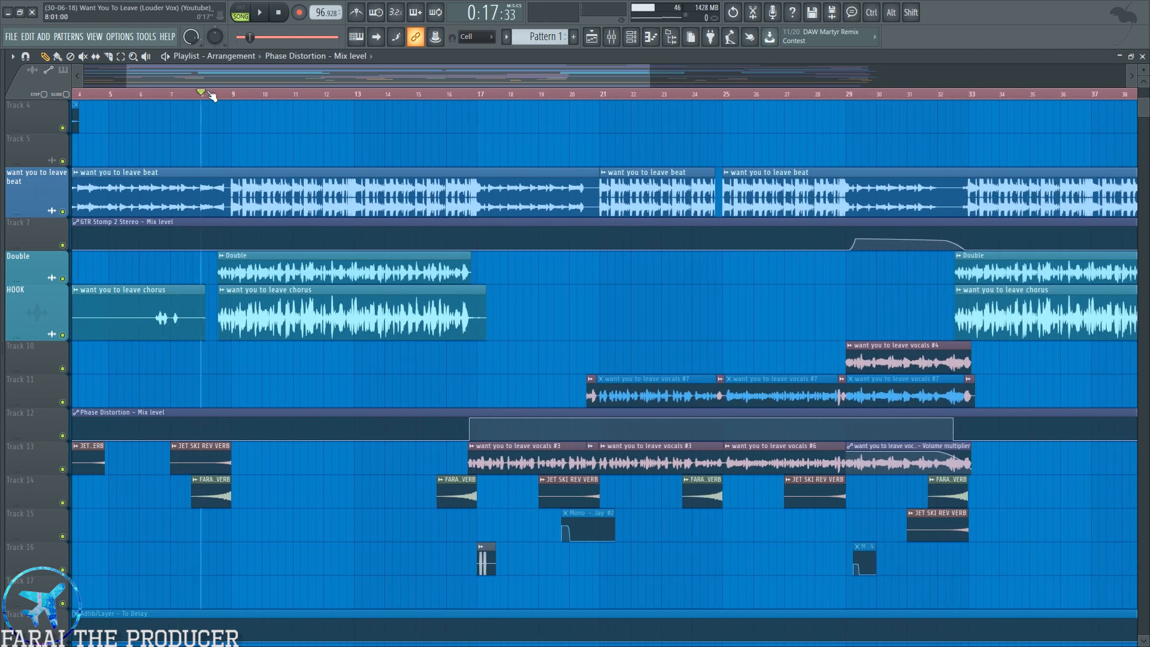
left_click(63, 335)
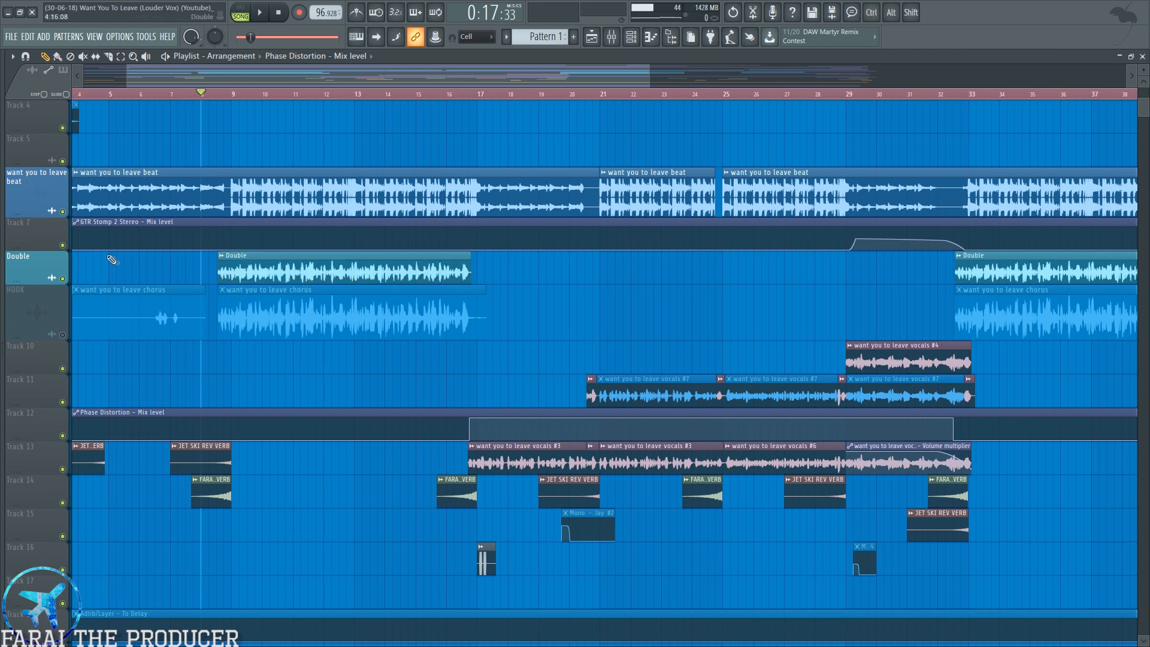
key("space")
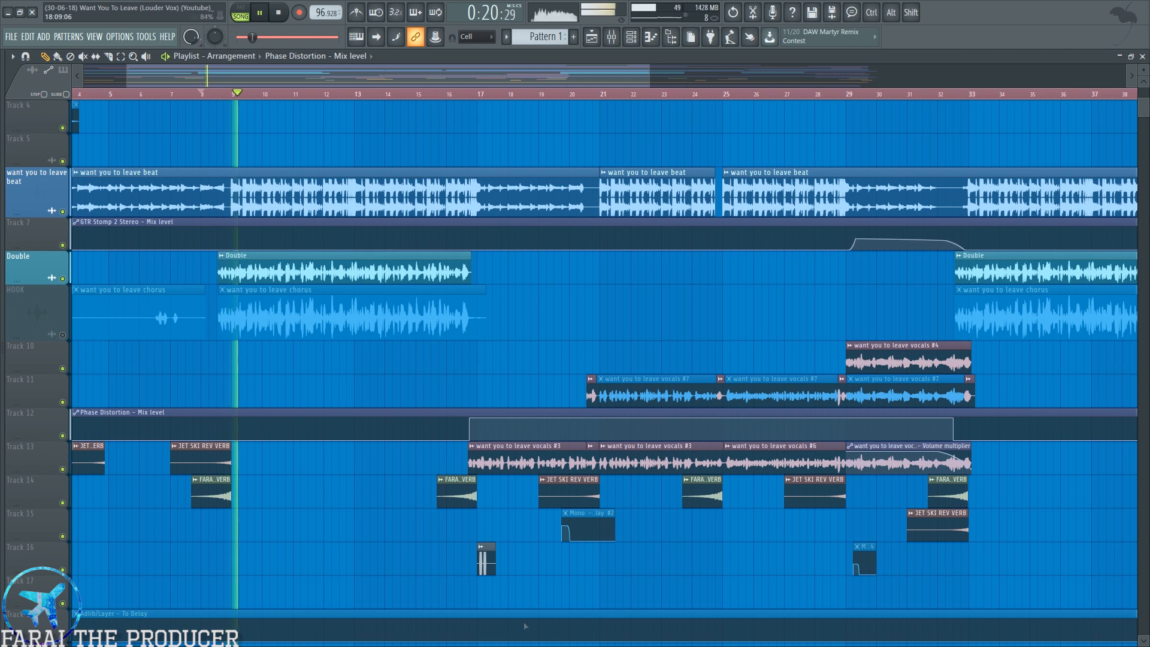
Try a much louder Adlib/Layer volume in the mixer, then undo it and stop playback.
key("F9")
left_click_drag(314, 400, 314, 326)
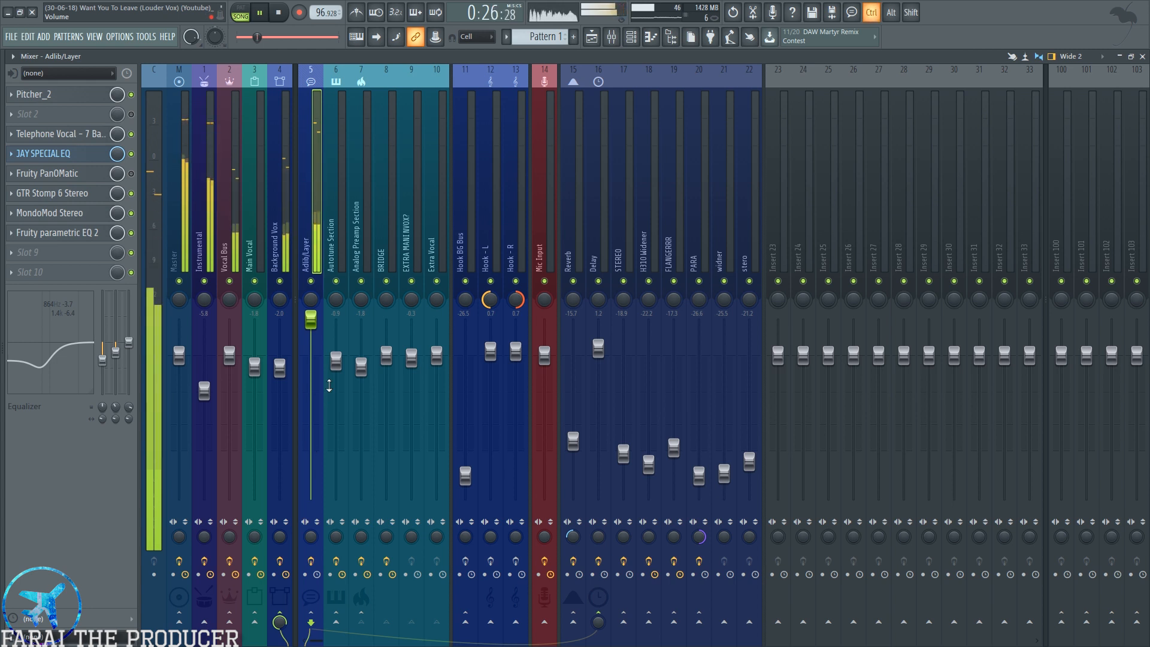
key("ctrl+z")
key("space")
key("F5")
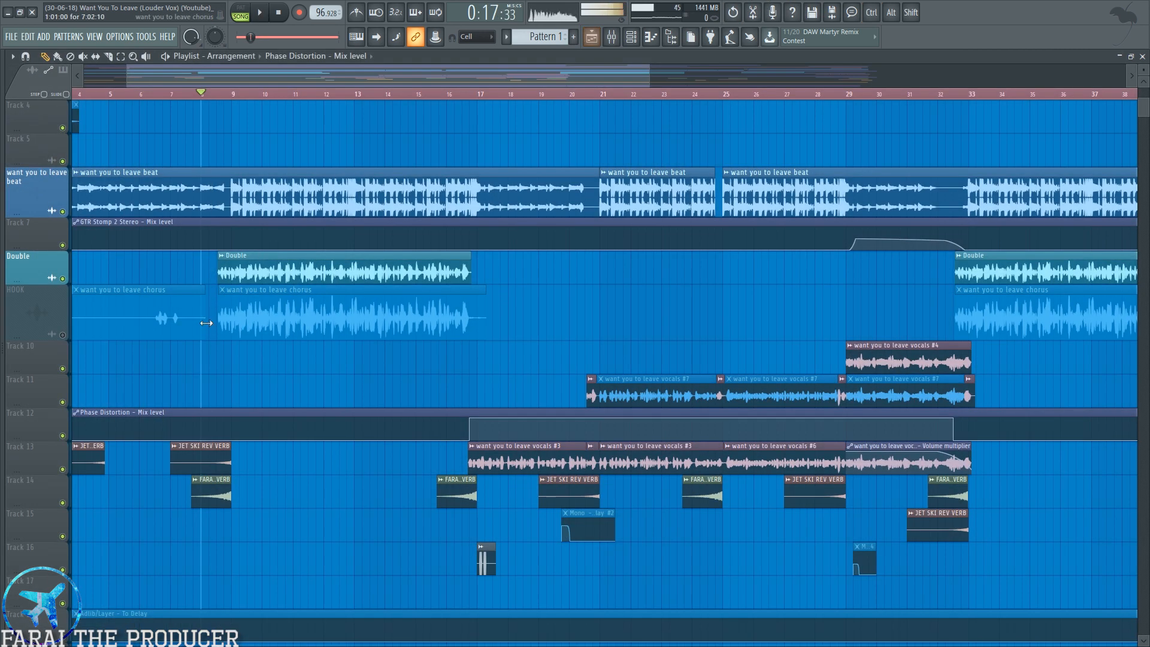
Play the Double playlist track soloed and raise the Adlib/Layer mixer volume to about 1.4 dB.
right_click(62, 280)
key("space")
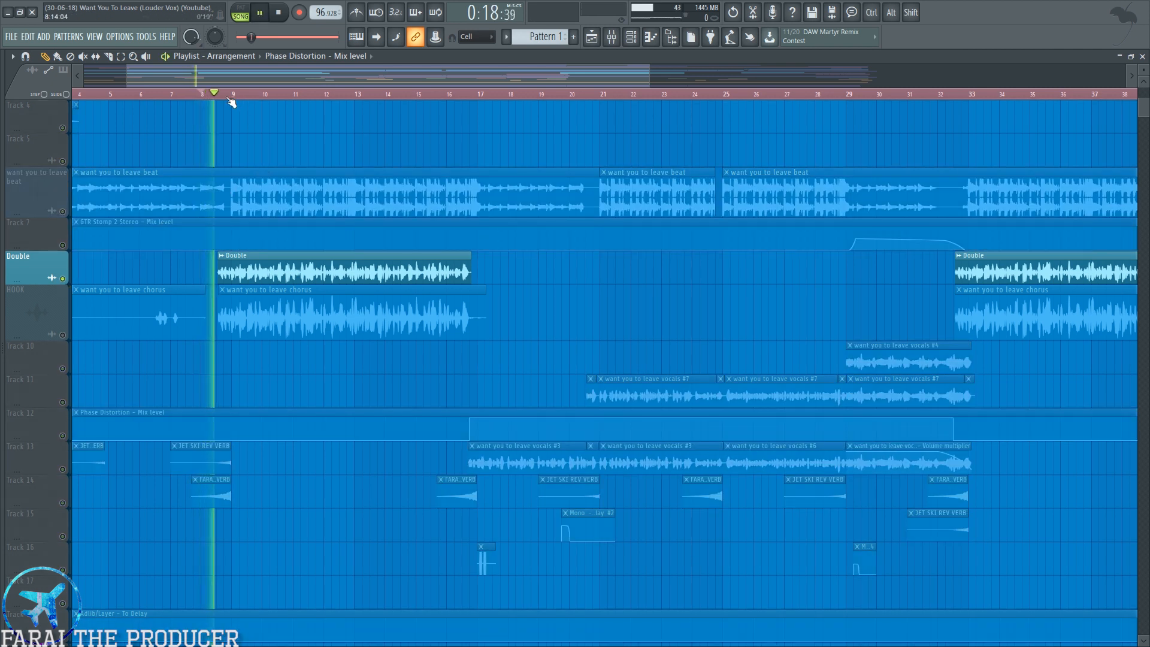
key("F9")
left_click_drag(310, 398, 309, 352)
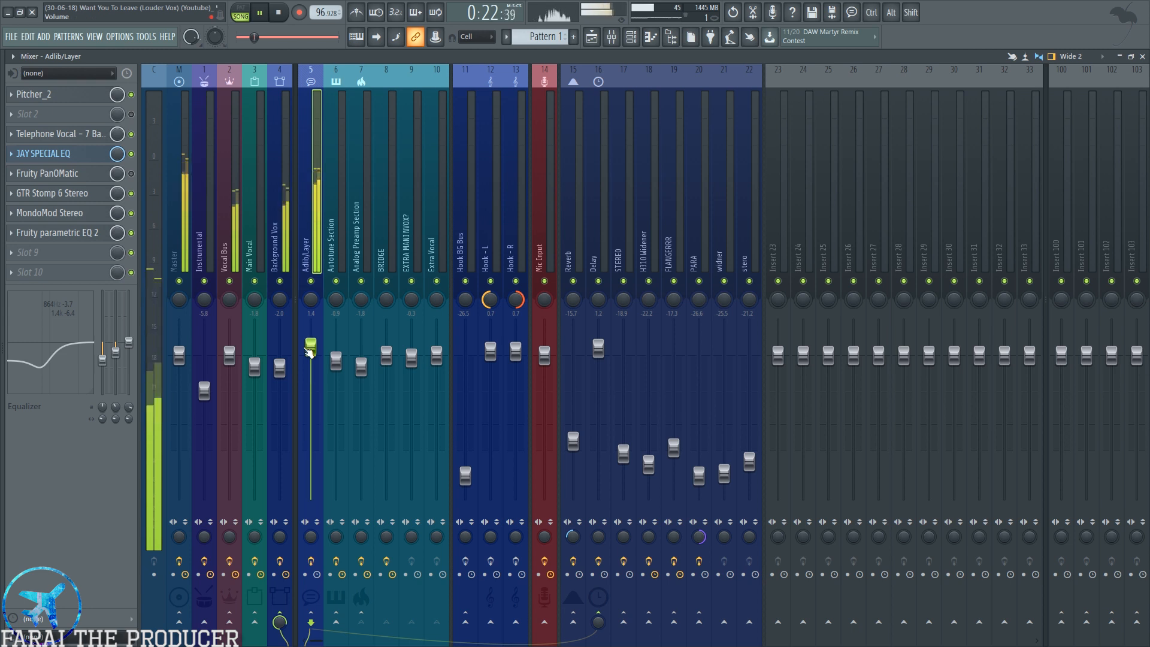
Examine the GTR Stomp 6 Stereo pedal setup on the Adlib/Layer track, then stop playback.
left_click(53, 192)
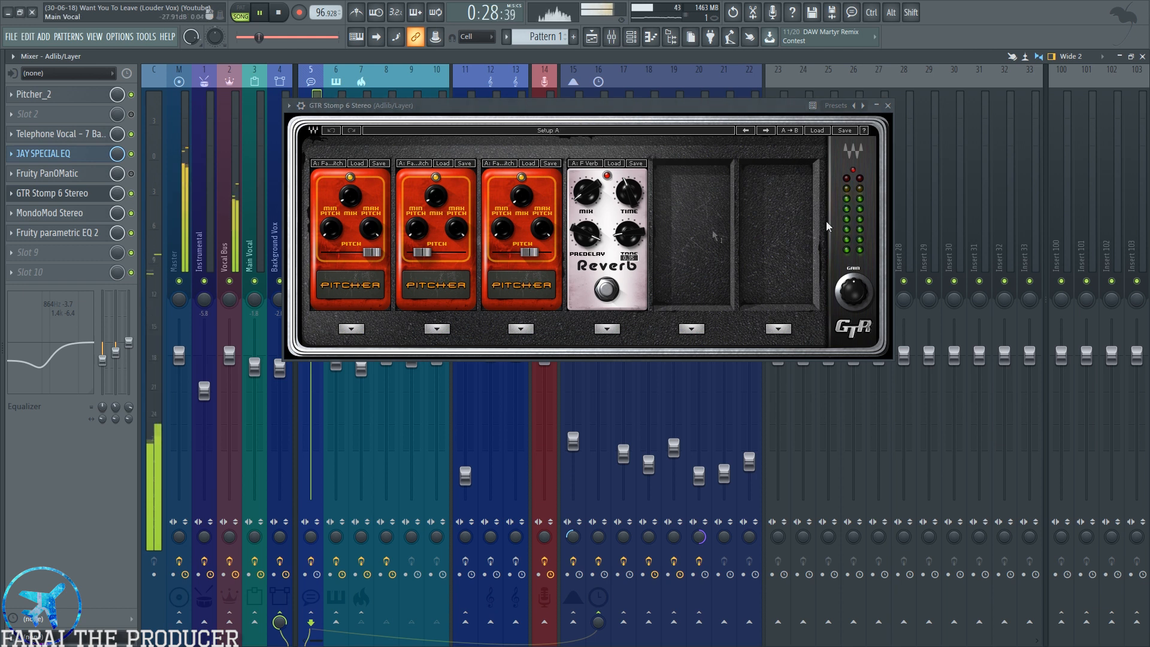
left_click(887, 105)
key("space")
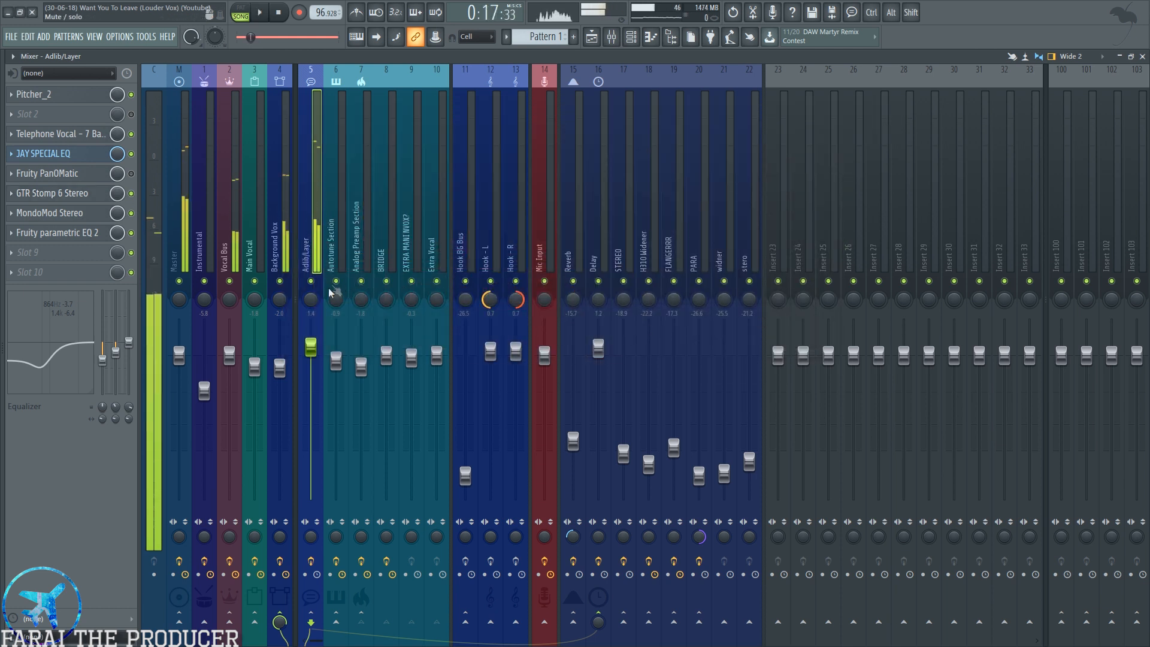
Paste the copied 58% volume value onto the Adlib/Layer fader and re-enable all playlist tracks.
right_click(311, 346)
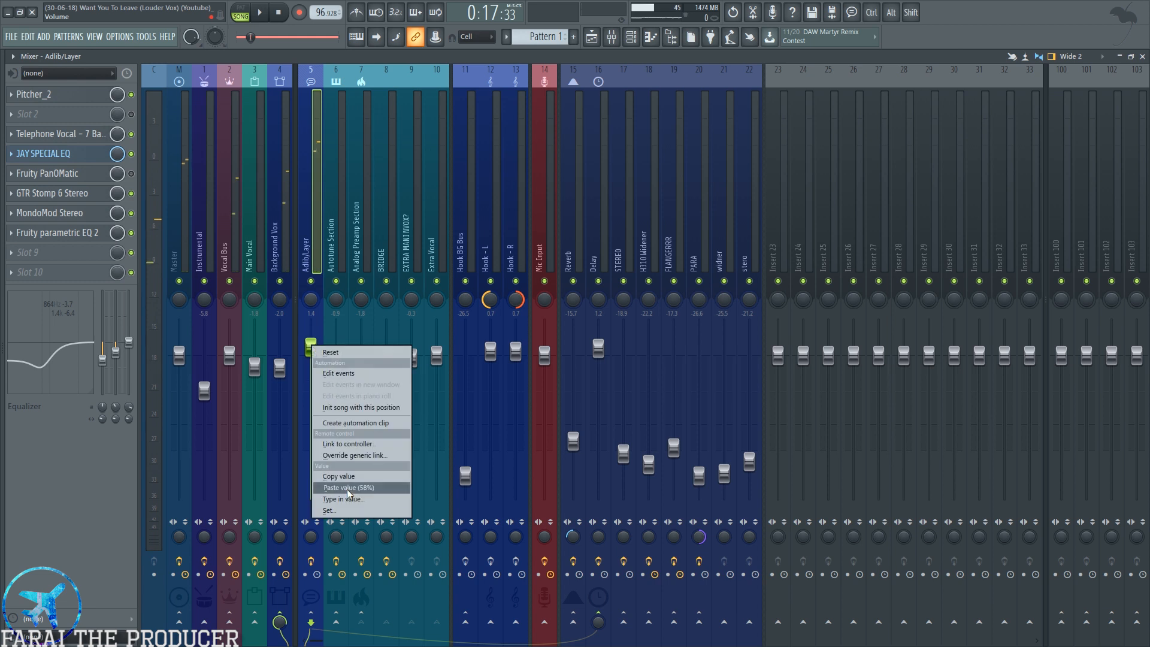
left_click(348, 487)
left_click(591, 37)
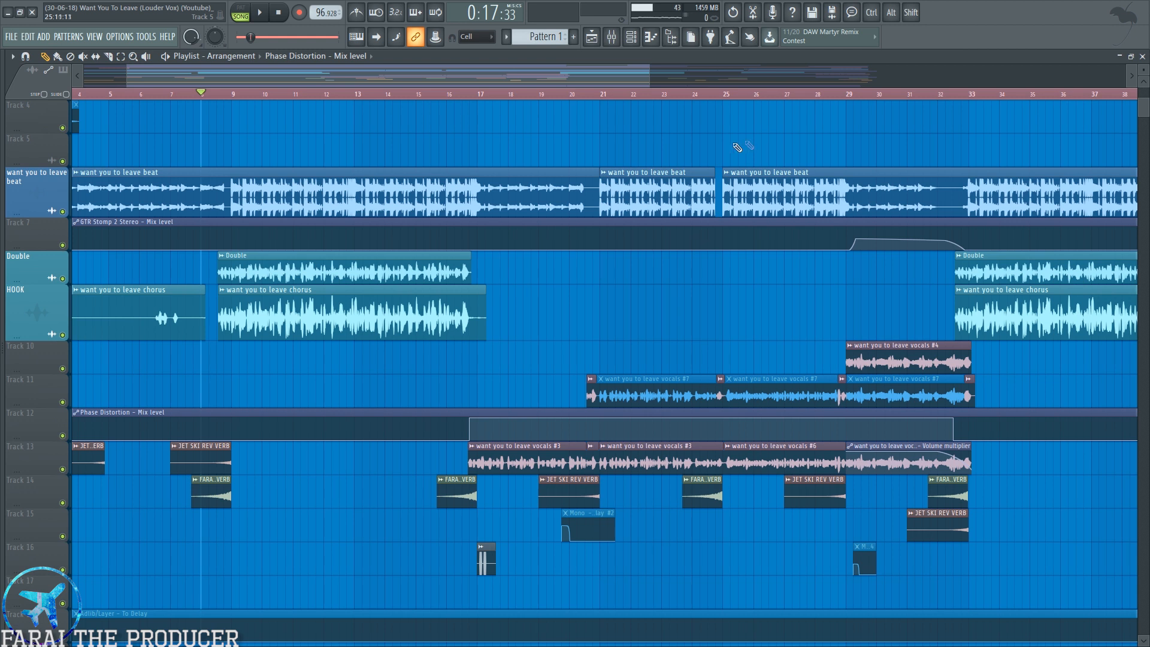
Show the Adlib/Layer track's Telephone Vocal 7 Band EQ and JAY SPECIAL EQ side by side over the mixer.
left_click(611, 36)
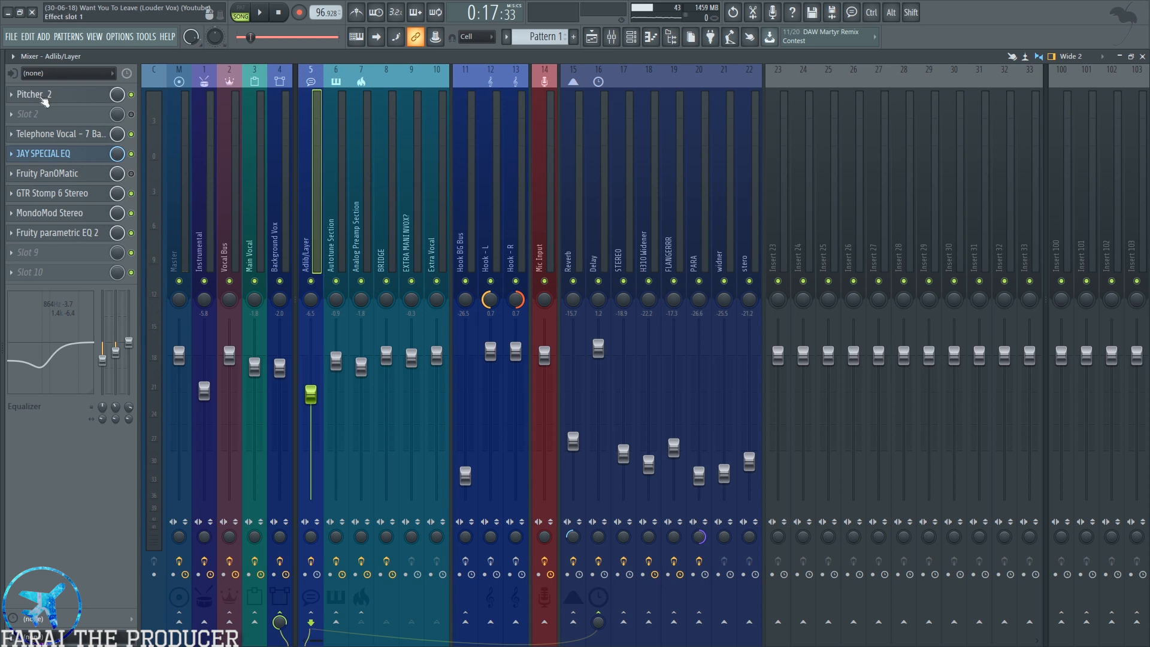
left_click(56, 140)
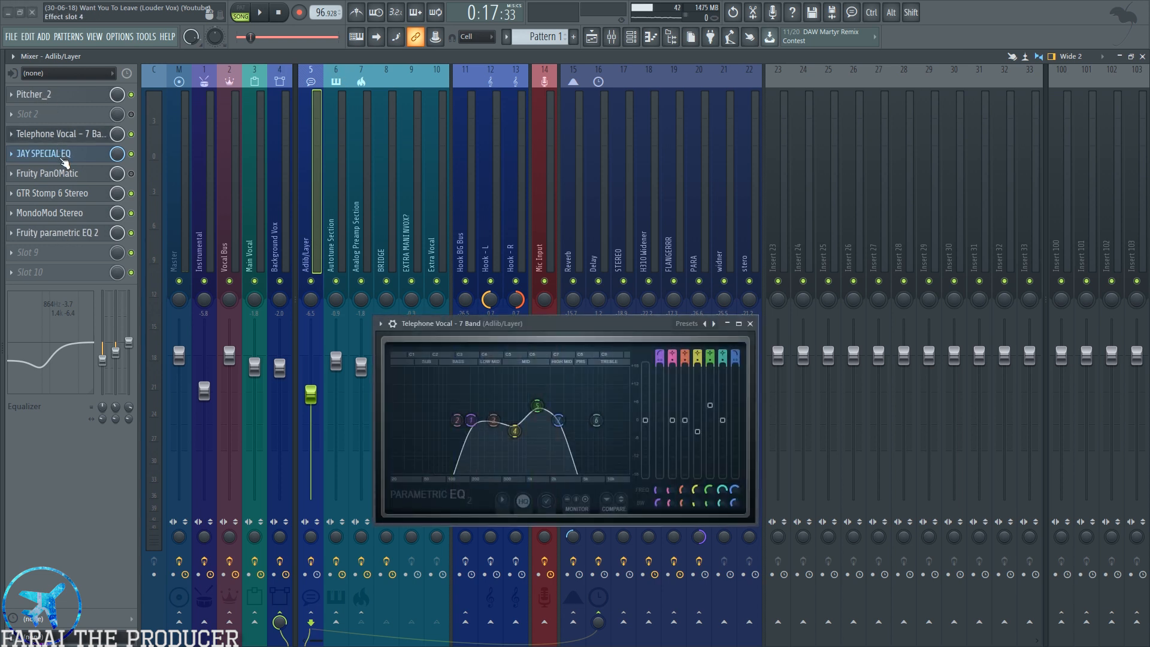
left_click(666, 336)
left_click_drag(642, 324, 904, 177)
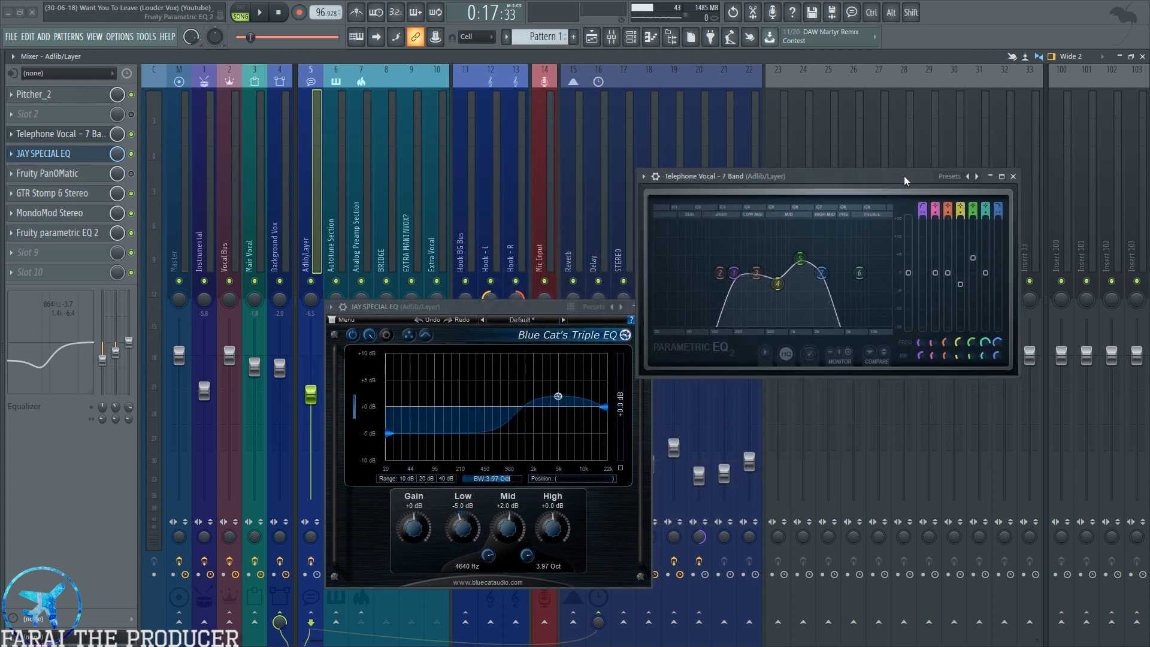
left_click_drag(510, 312, 487, 232)
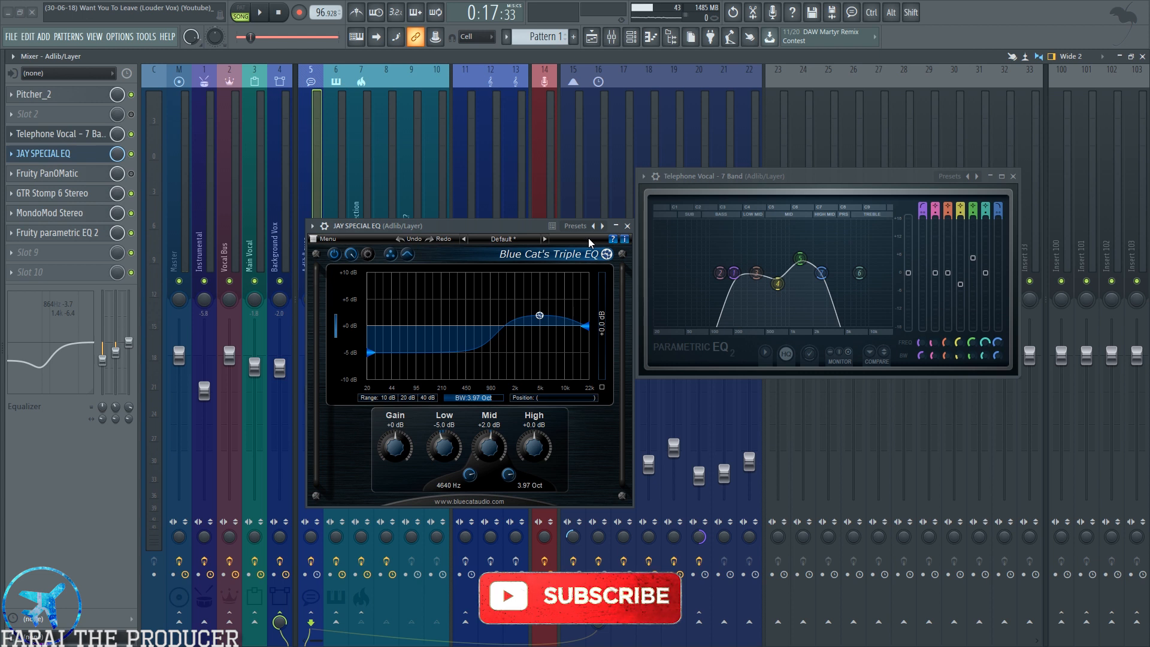
Place the Adlib/Layer track's Pitcher_2 window below the Telephone Vocal EQ and close JAY SPECIAL EQ.
left_click(74, 101)
left_click_drag(476, 200, 756, 394)
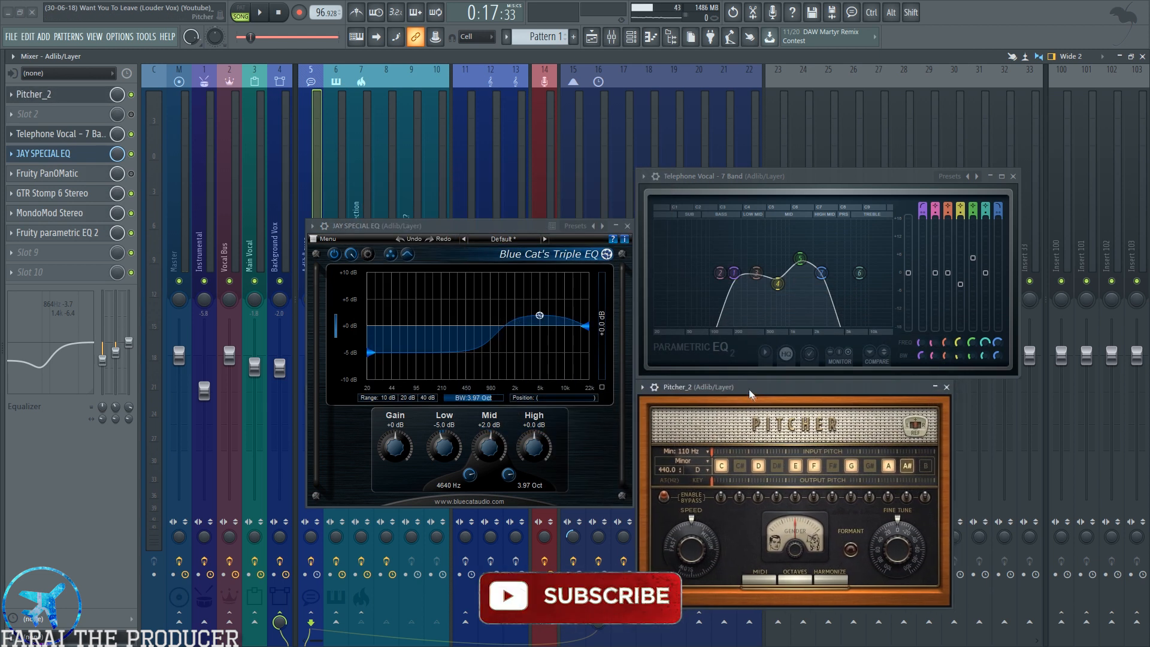
left_click(627, 226)
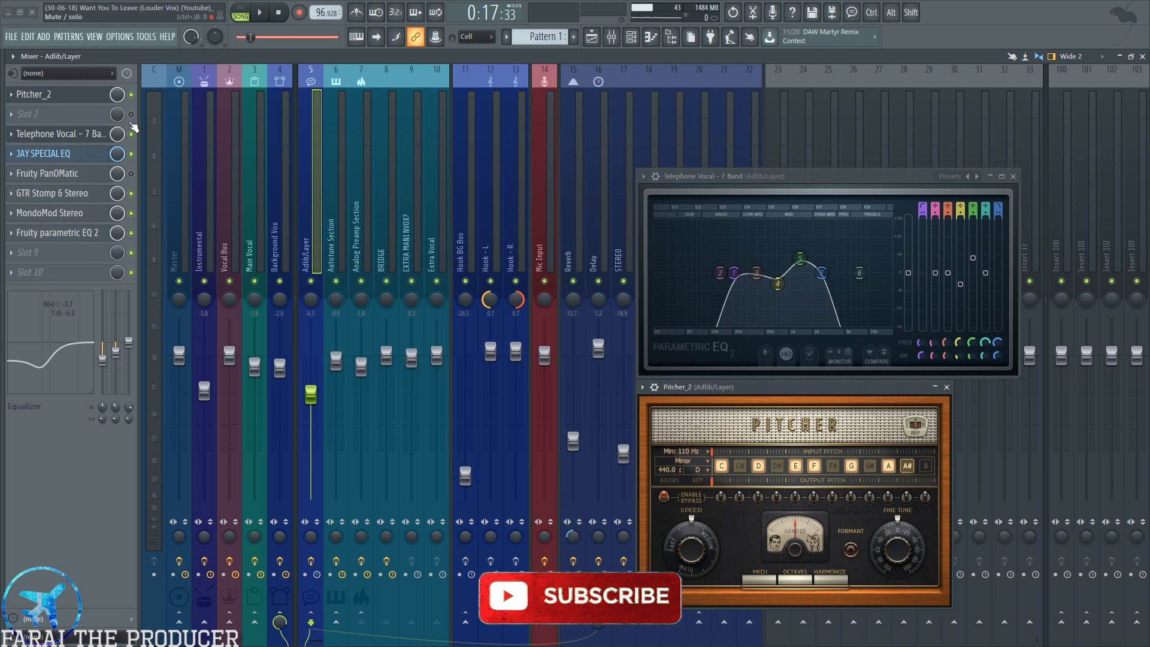
Show the Autotune Section track's Auto-Tune Evo VST beside the Adlib/Layer Pitcher_2 window to compare their settings.
left_click(336, 200)
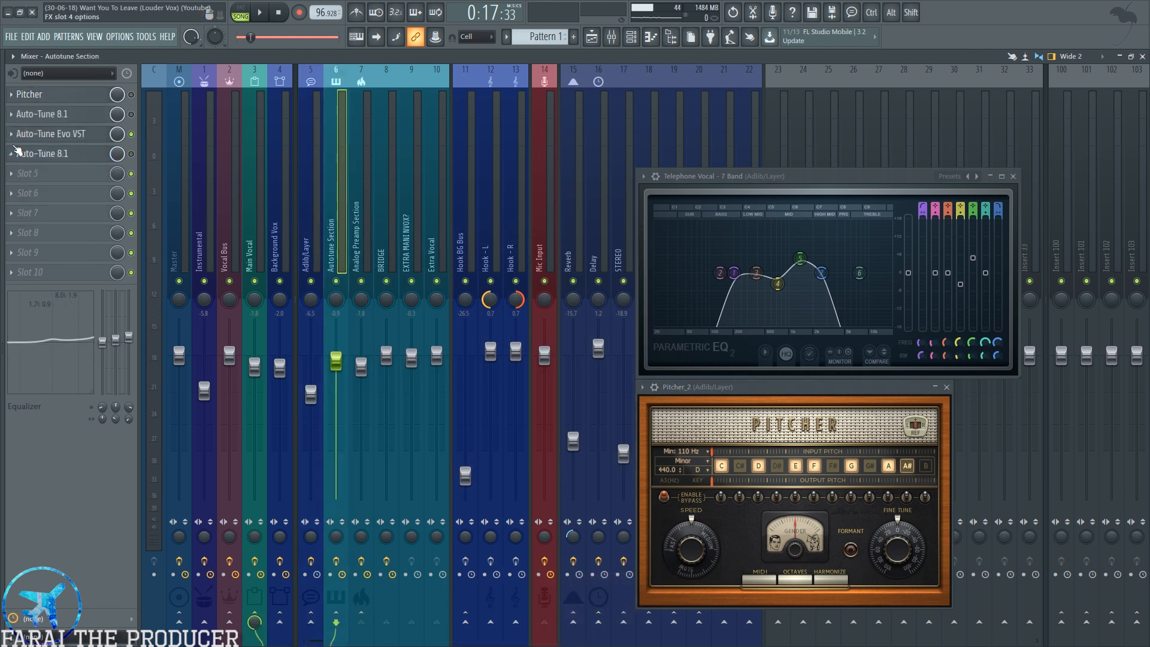
left_click(81, 136)
left_click_drag(546, 218, 445, 178)
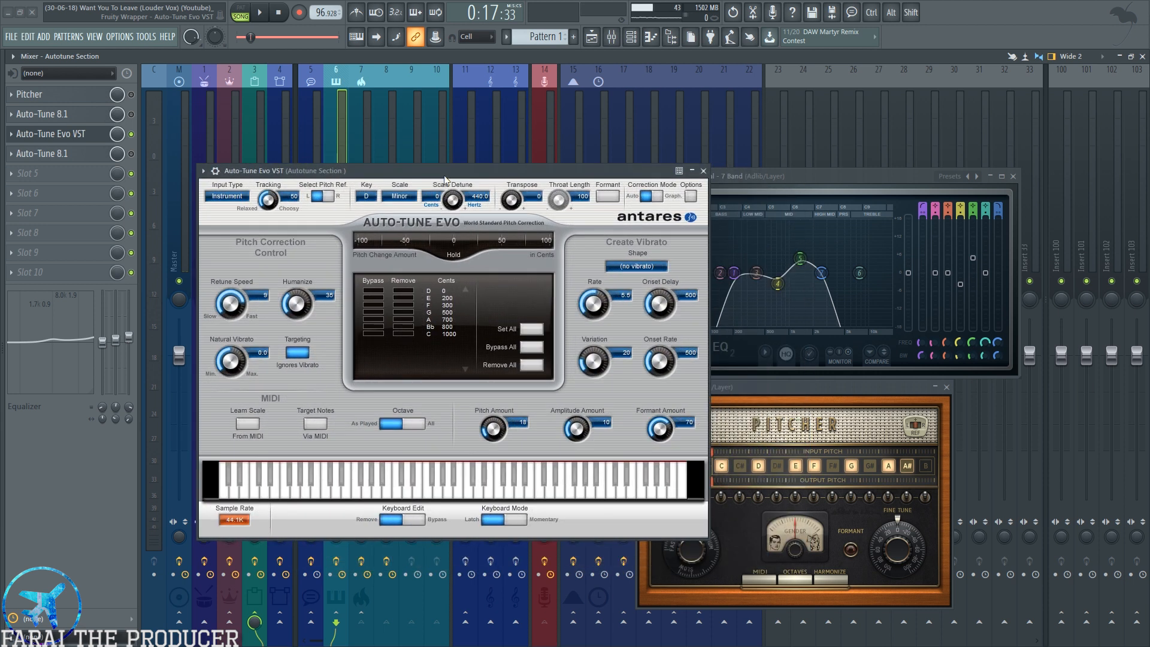
left_click_drag(445, 178, 423, 174)
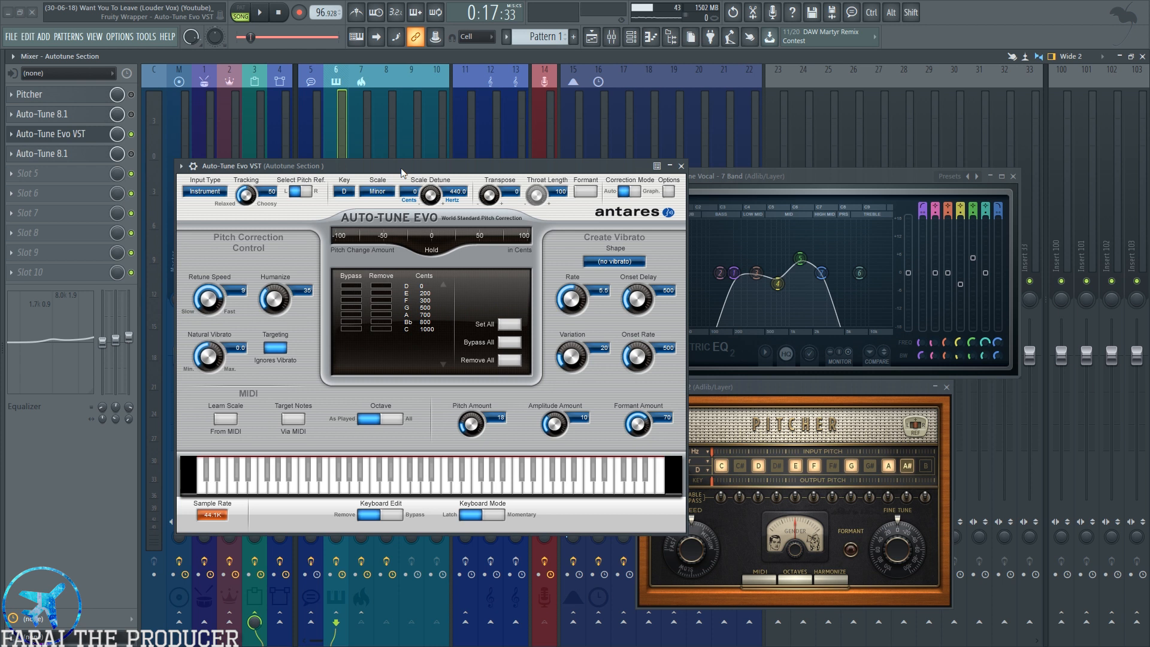
left_click_drag(401, 173, 348, 214)
left_click(725, 389)
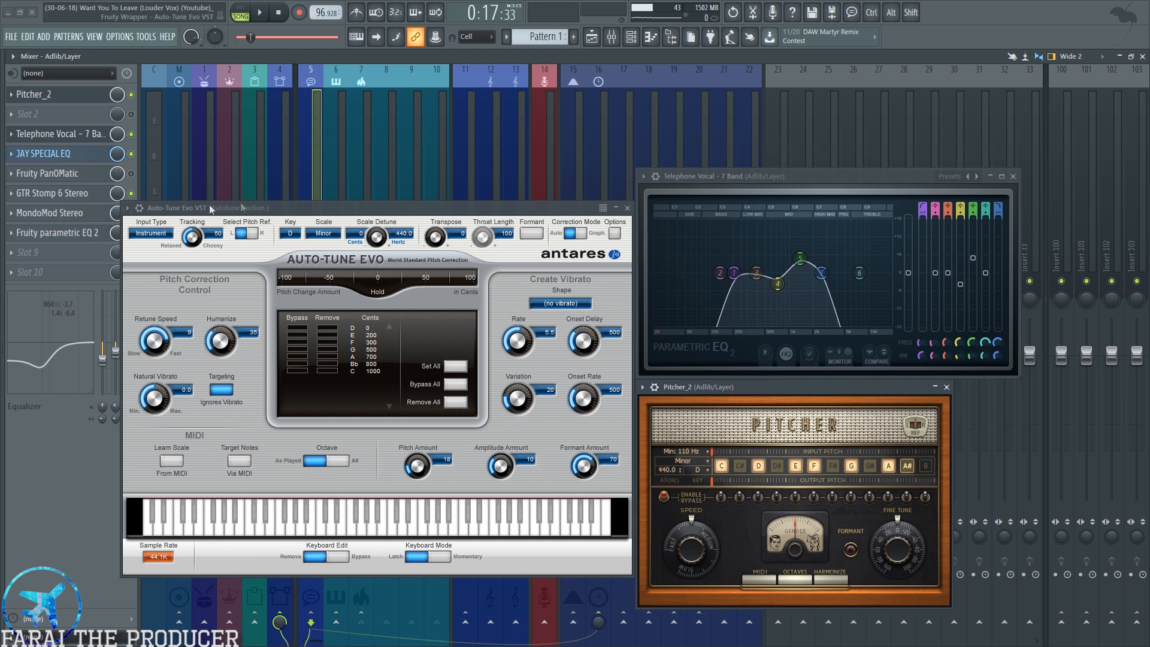
Return to the Autotune Section mixer track and open the Auto-Tune 8.1 plugin in its second effect slot.
left_click(344, 154)
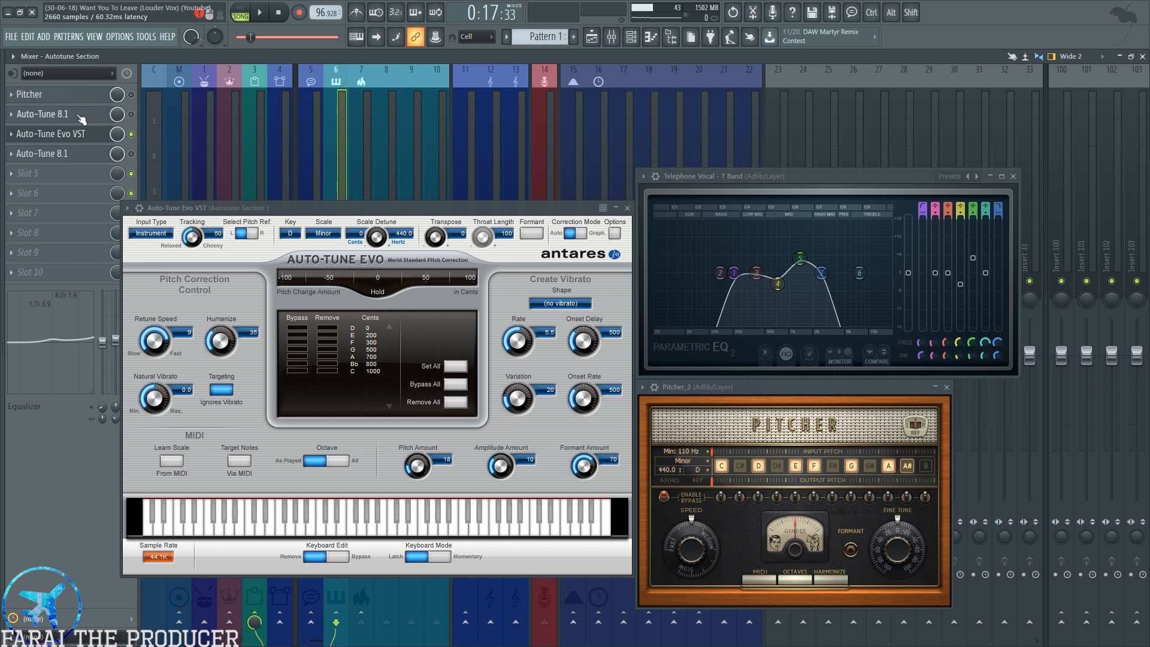
left_click(90, 95)
left_click(90, 95)
left_click(84, 117)
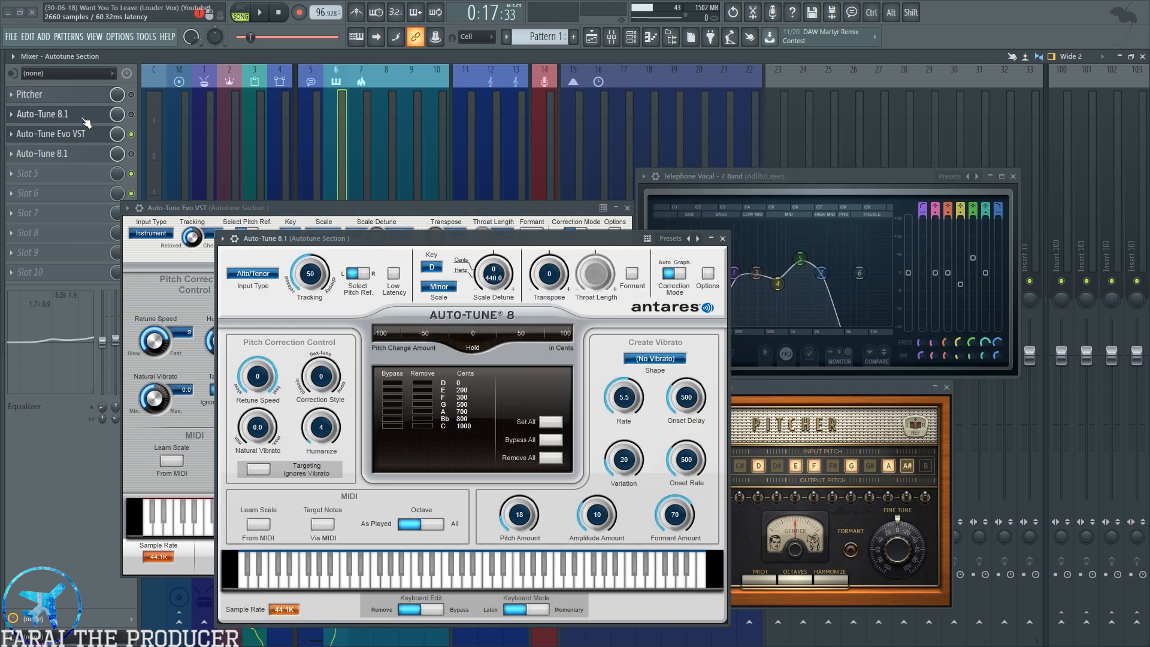
Close Auto-Tune 8.1, switch Auto-Tune Evo's Targeting Ignores Vibrato off and on, and clear the Autotune Section plugin windows.
left_click(87, 122)
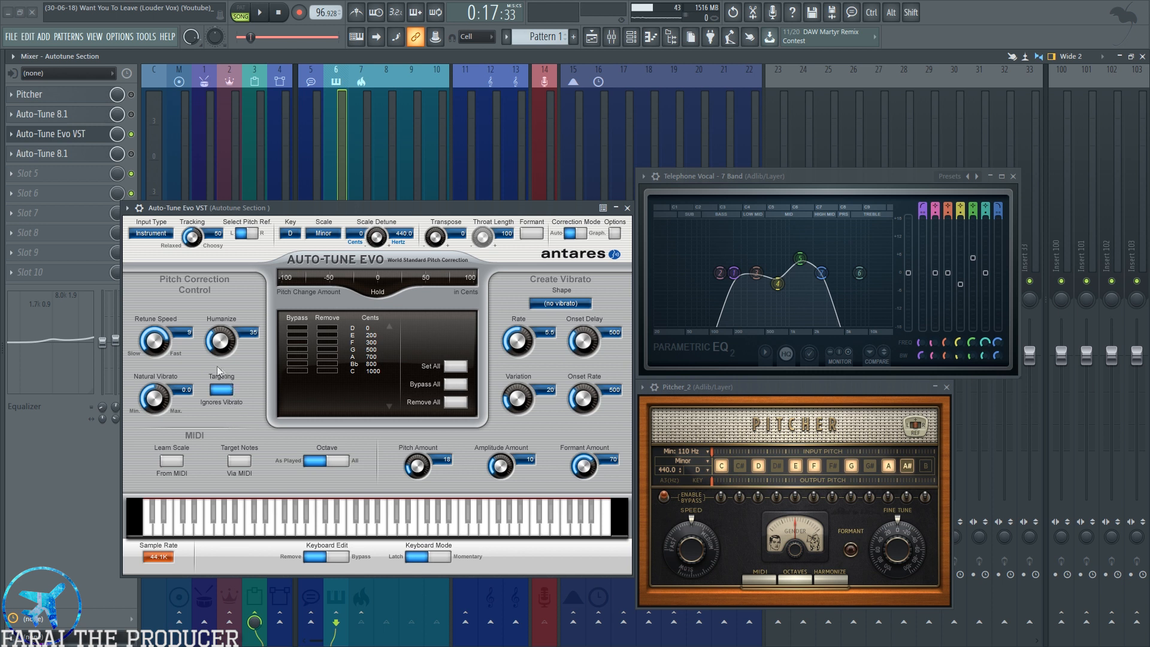
left_click(220, 390)
left_click(221, 390)
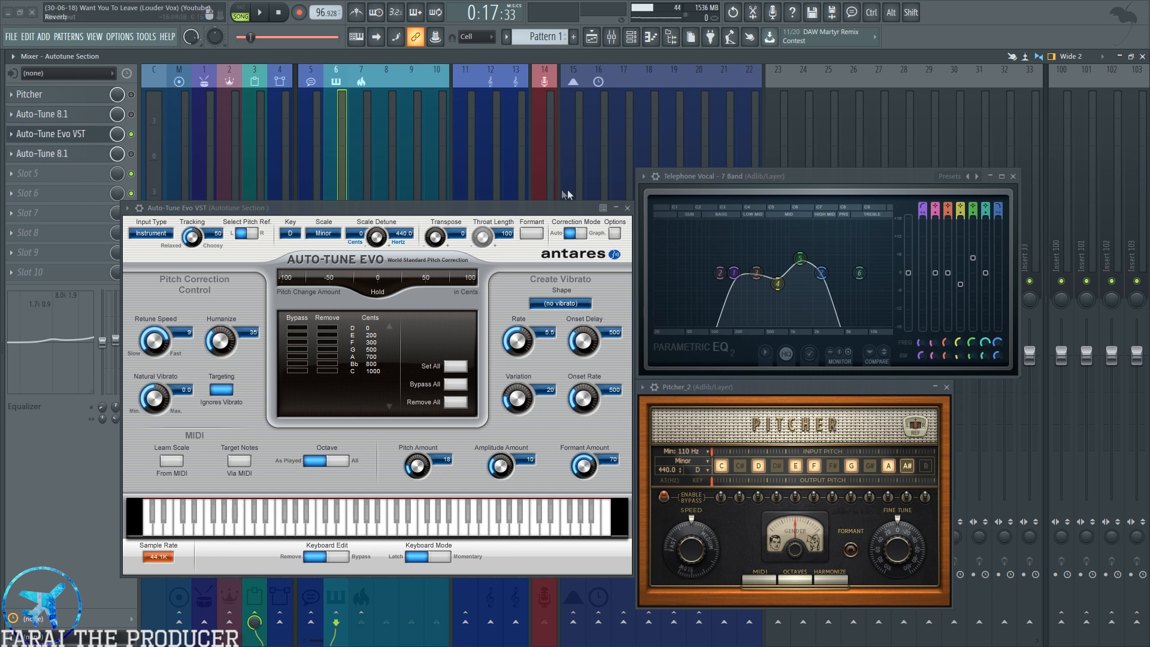
left_click(627, 208)
left_click(42, 98)
left_click(42, 96)
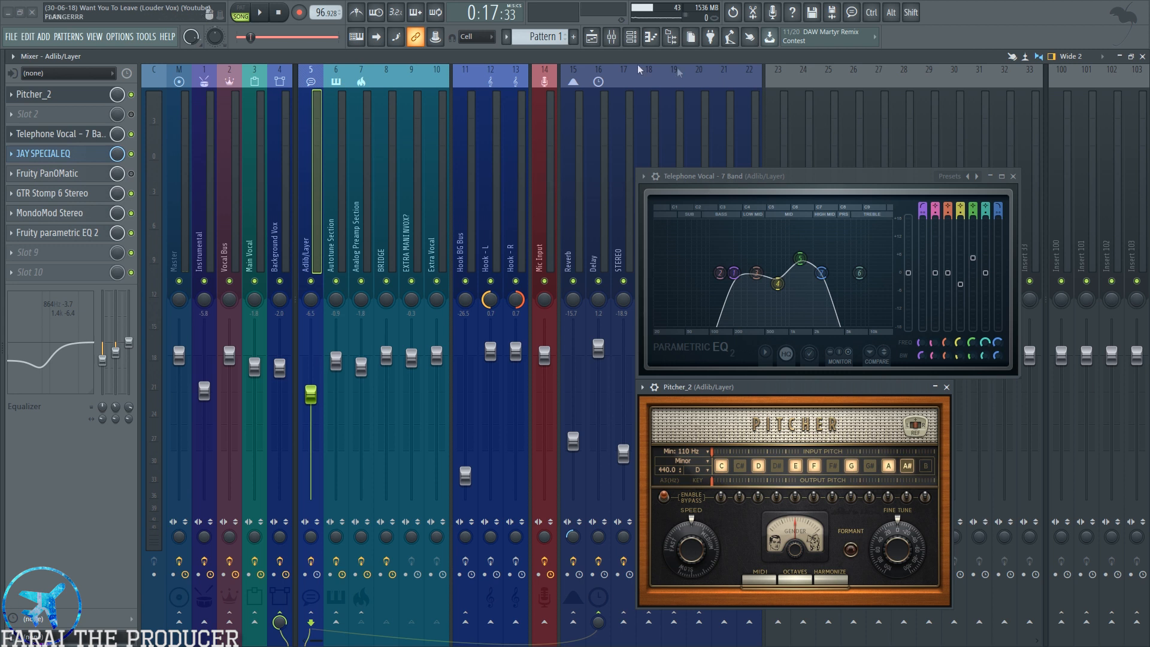
Inspect the Double clip against the hook's chorus clip in the playlist and look at its sampler settings.
left_click(591, 37)
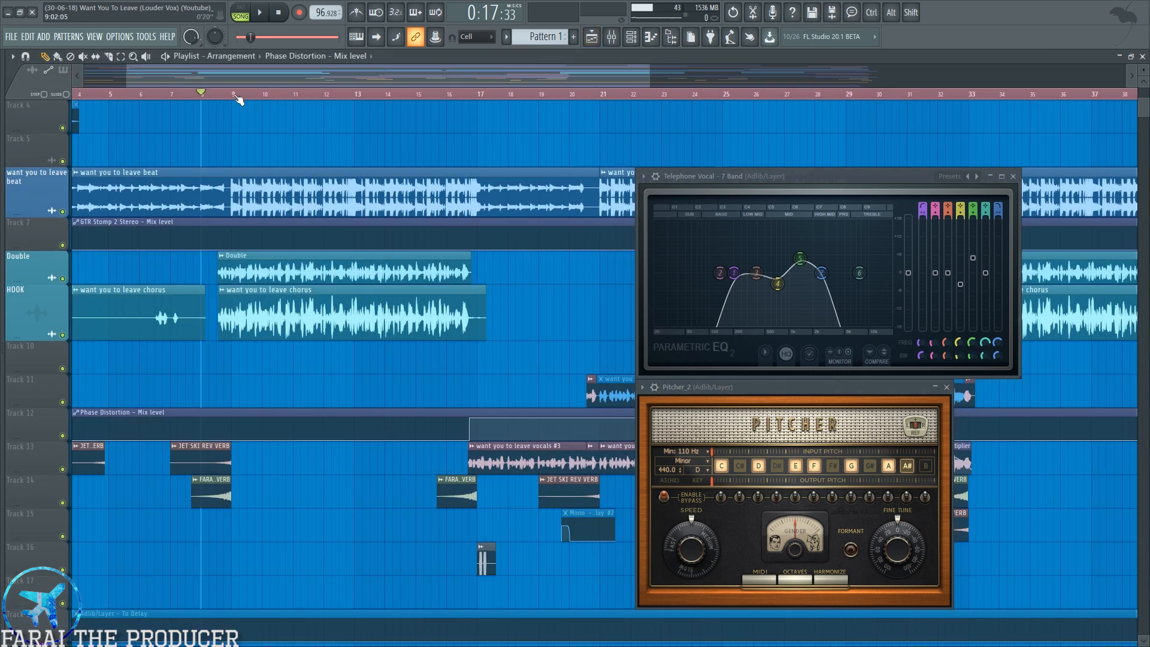
scroll(238, 99, "up", 6)
left_click(402, 261)
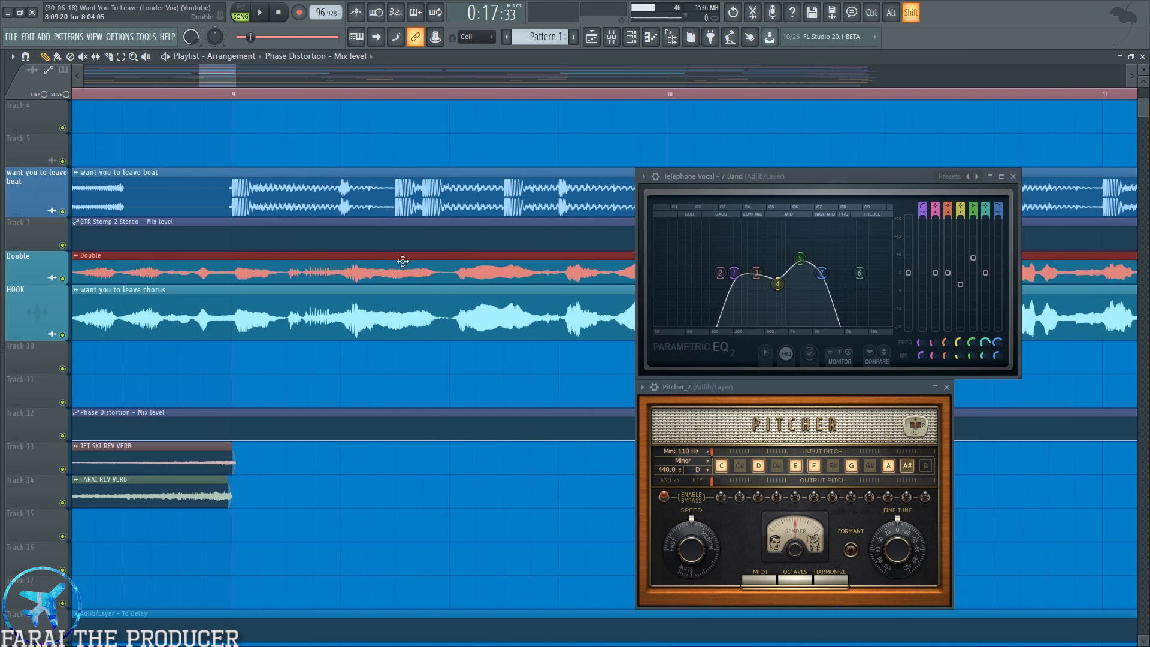
left_click_drag(402, 261, 402, 295)
key("shift+Up")
scroll(398, 98, "down", 5)
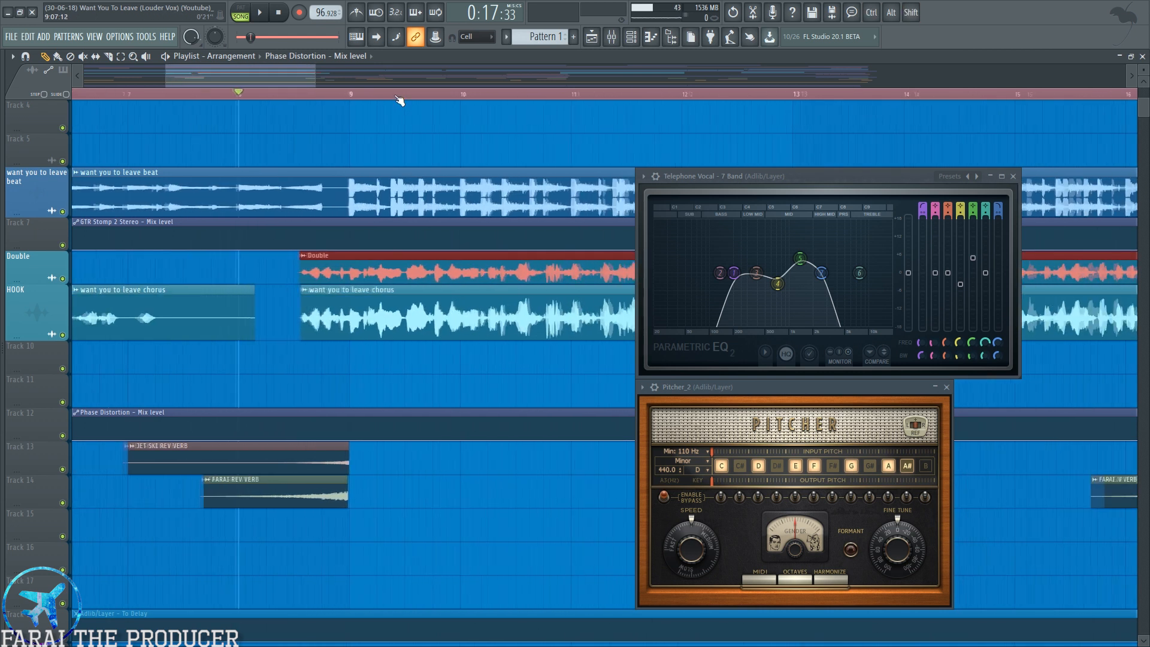
double_click(343, 280)
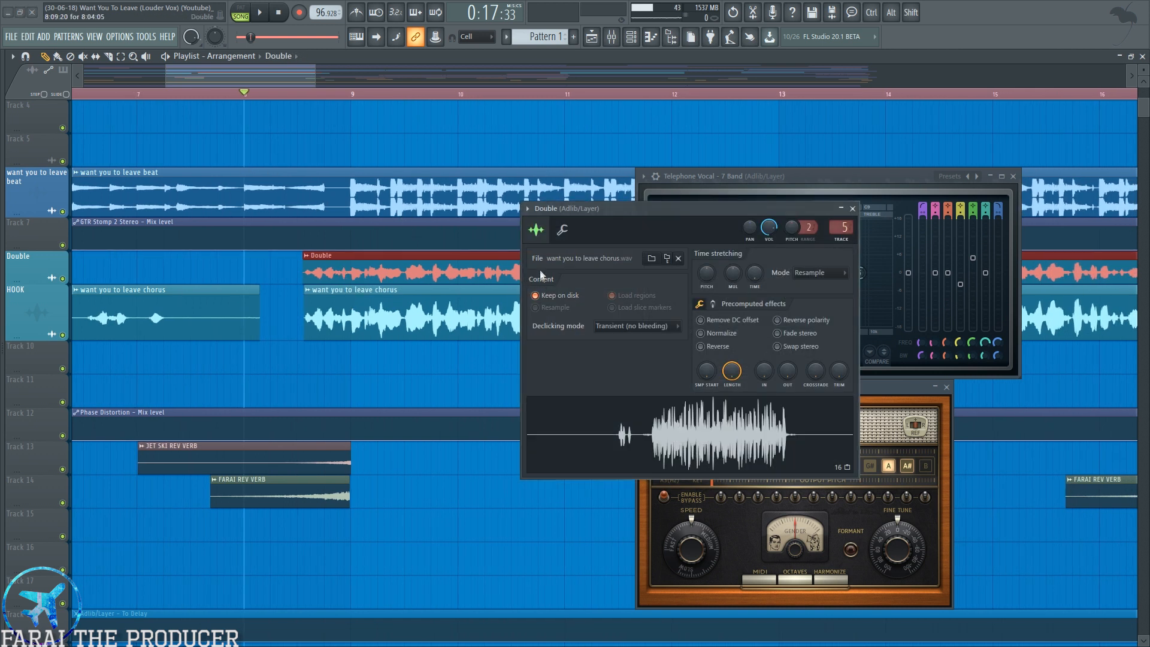
left_click(852, 208)
Return to the Adlib/Layer mixer track and shift the Telephone Vocal EQ window closer to the vocal faders.
left_click(614, 39)
left_click(75, 135)
left_click(75, 135)
left_click_drag(689, 180, 612, 174)
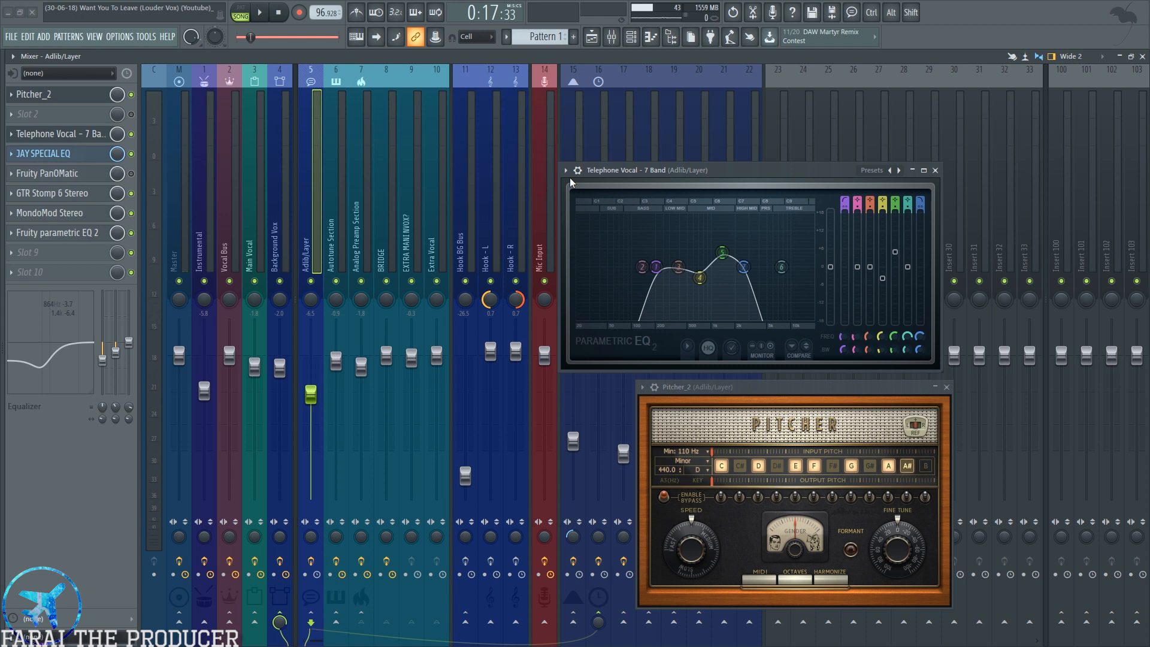
left_click_drag(684, 174, 678, 175)
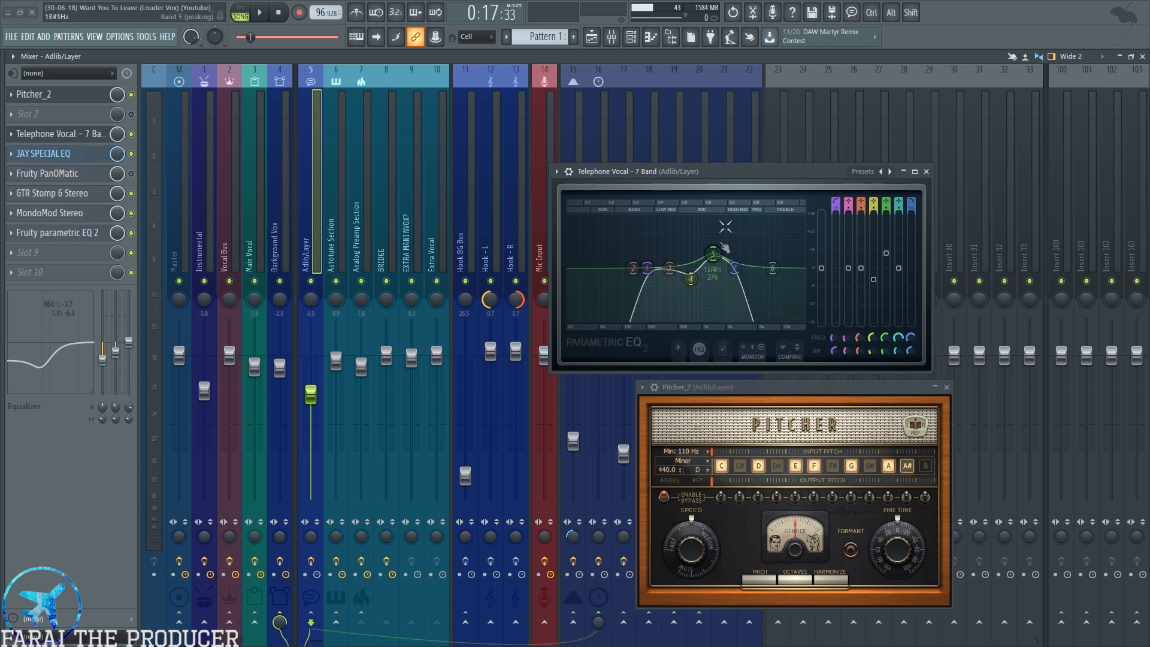
left_click_drag(650, 175, 661, 180)
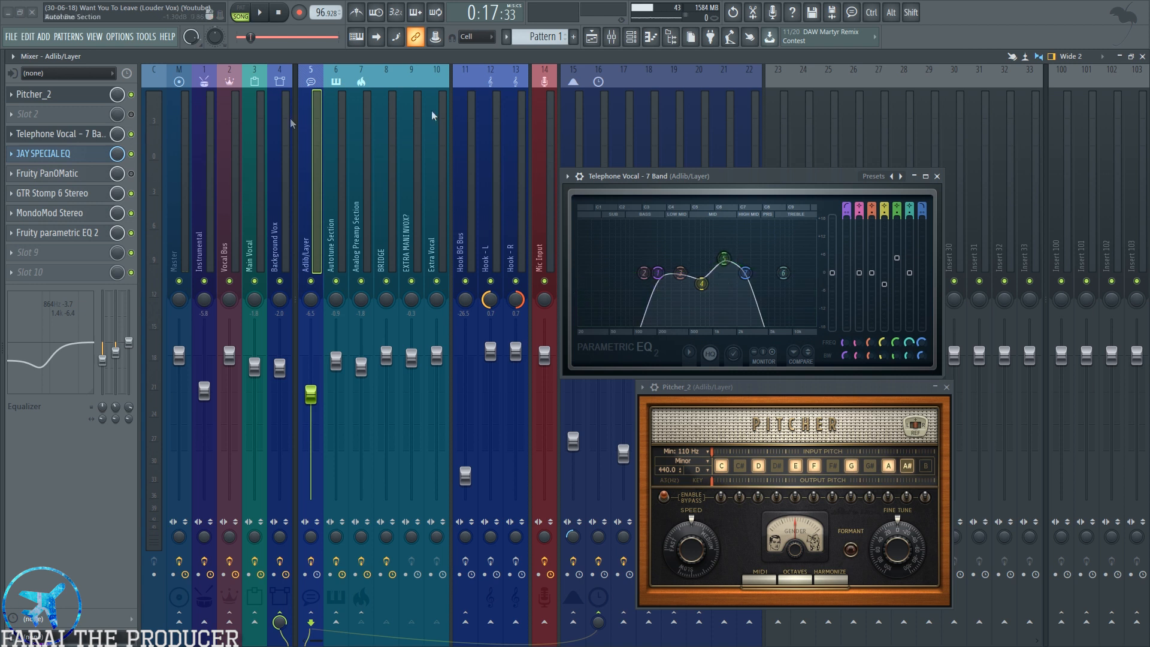
Solo the Double playlist track and play it back while bypassing the Telephone Vocal EQ for comparison.
left_click(592, 38)
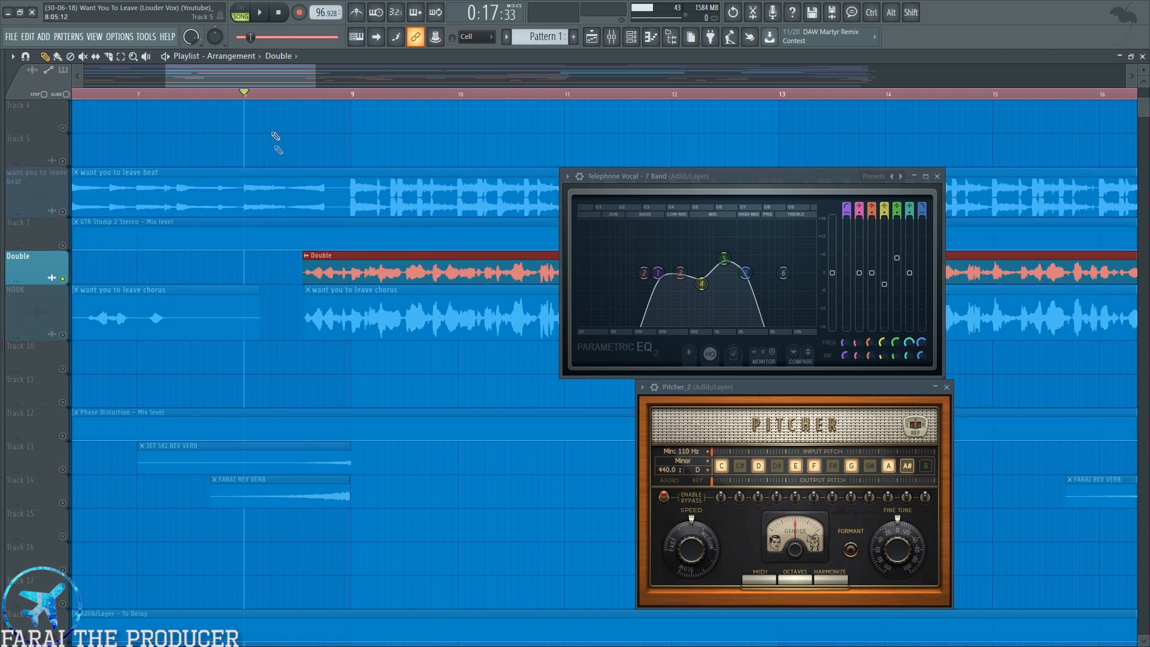
left_click(611, 38)
key("space")
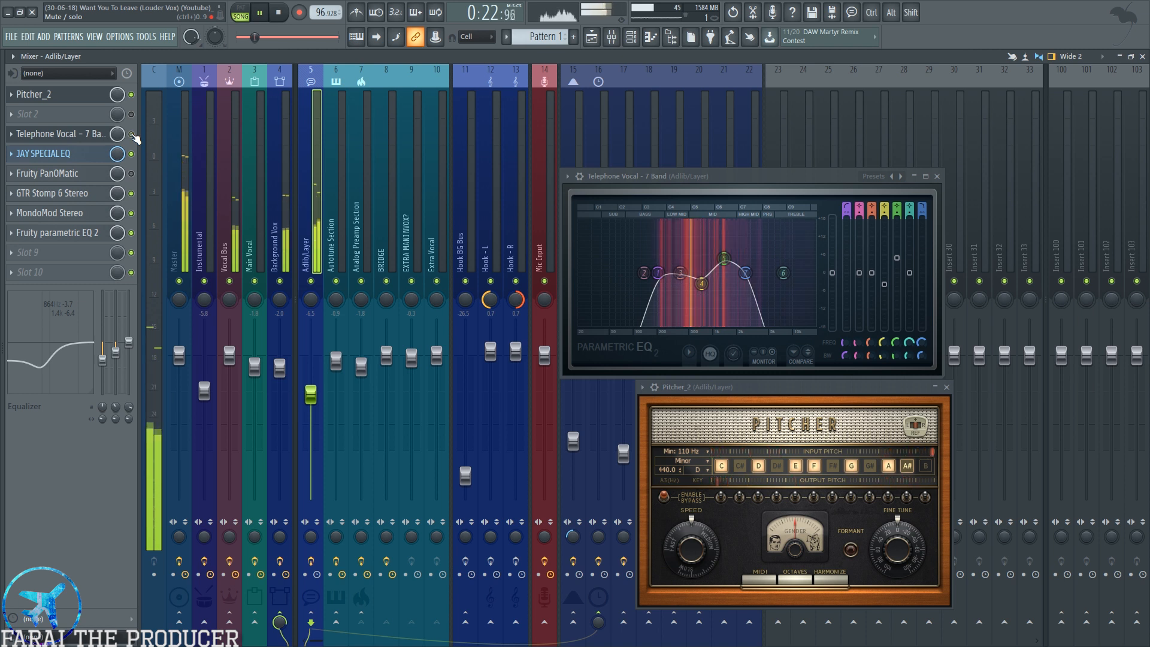
left_click(277, 7)
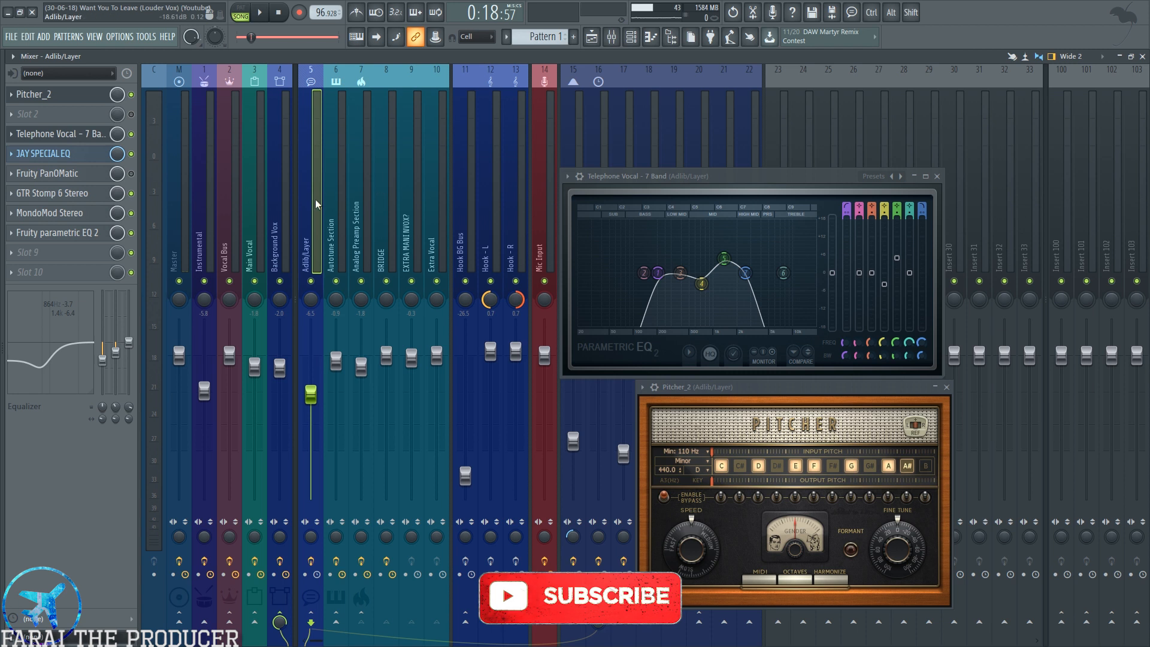
Shift band 6 of the Telephone Vocal 7 Band EQ and reset it to its default.
left_click_drag(784, 274, 792, 256)
left_click(791, 256, "alt")
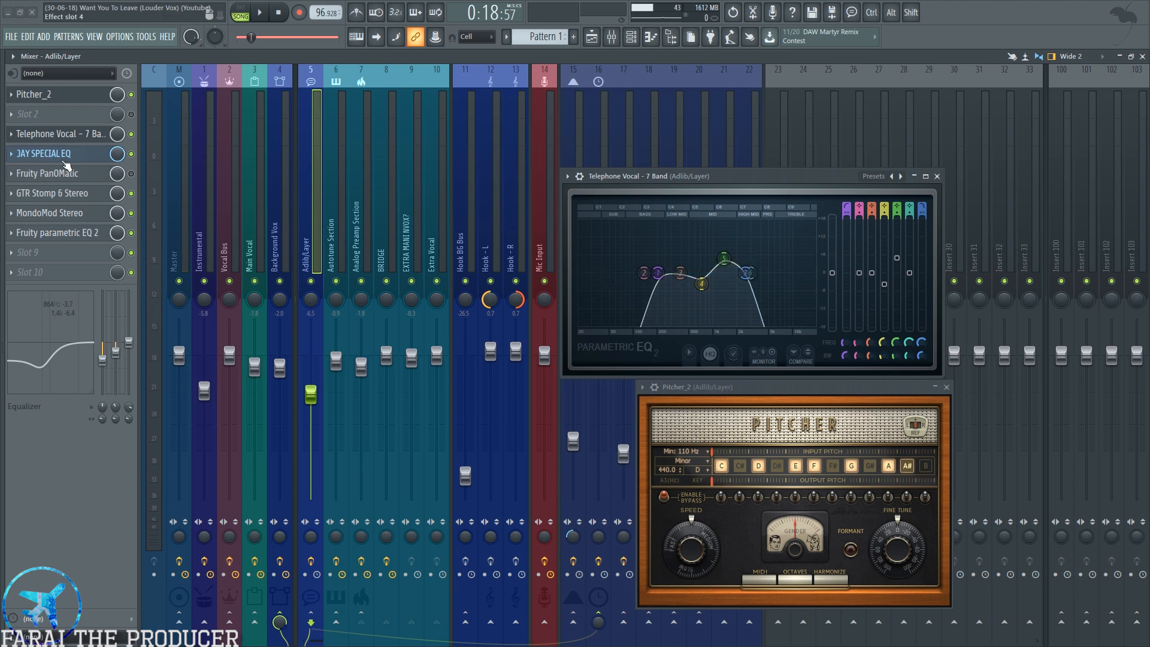
Show the Adlib/Layer track's JAY SPECIAL EQ curve beside the Telephone Vocal EQ and close it.
left_click(59, 159)
left_click_drag(491, 232, 486, 251)
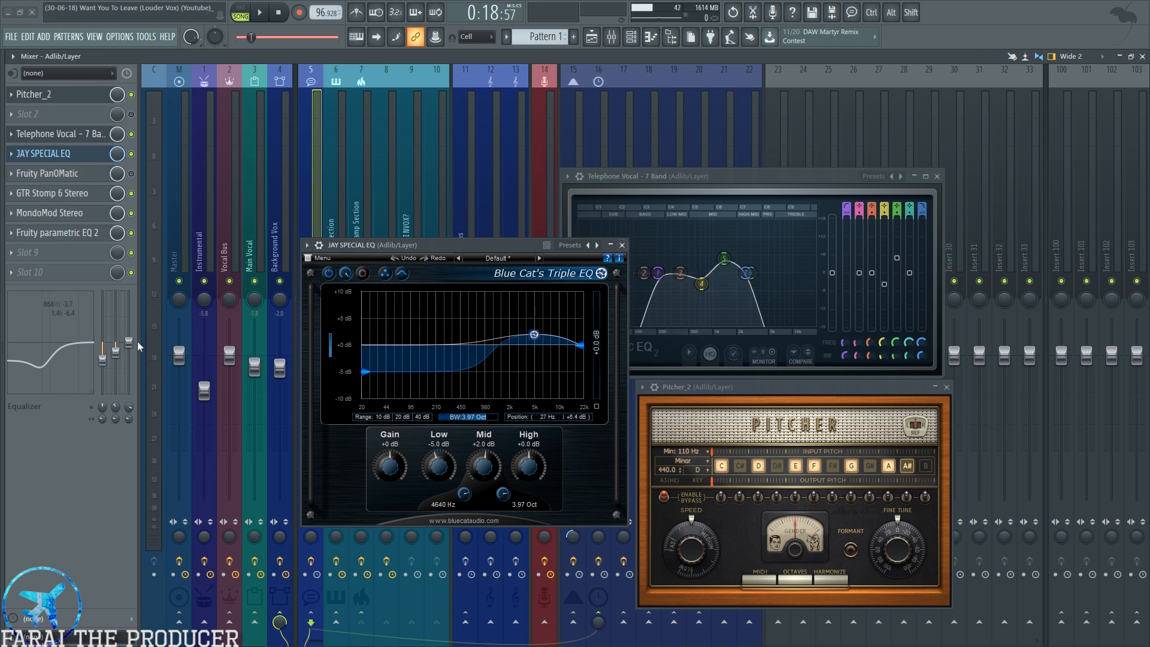
left_click(622, 246)
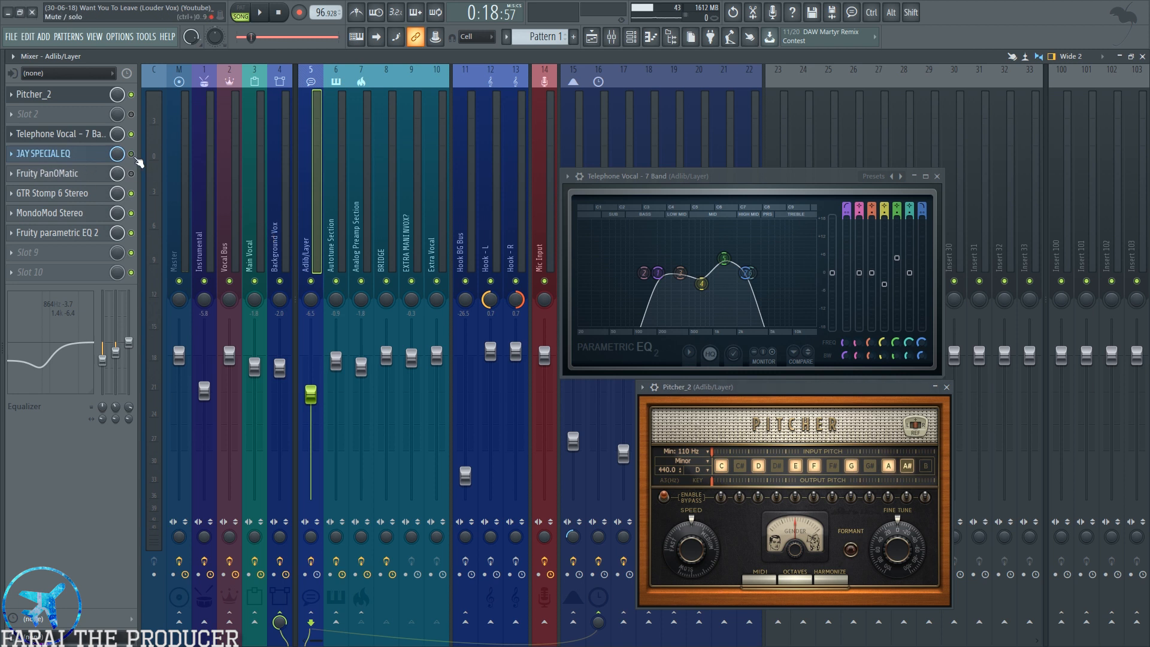
Play the soloed Double vocal with JAY SPECIAL EQ open, comparing the sound with the EQ bypassed and active.
left_click(592, 37)
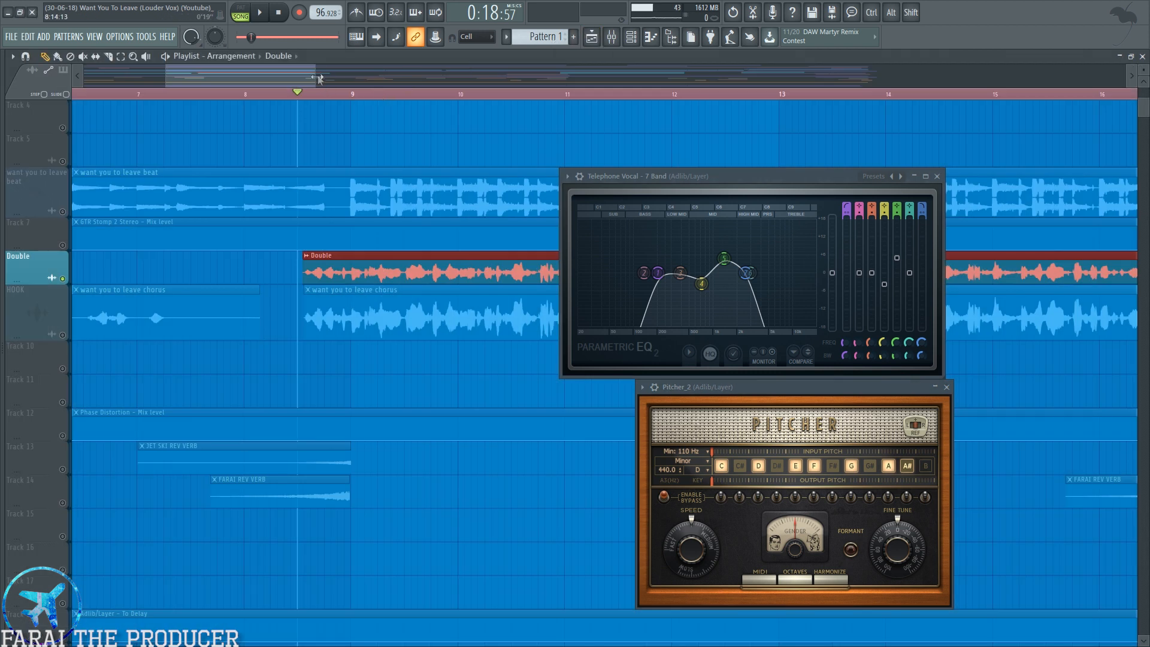
left_click(611, 37)
key("space")
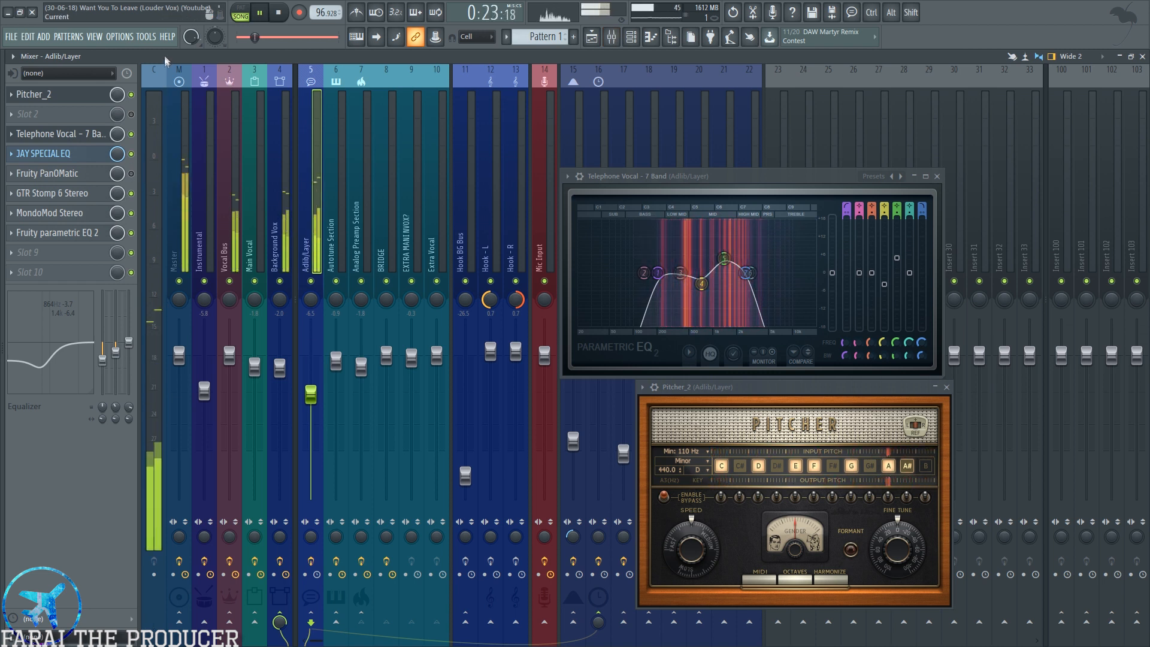
left_click(111, 157)
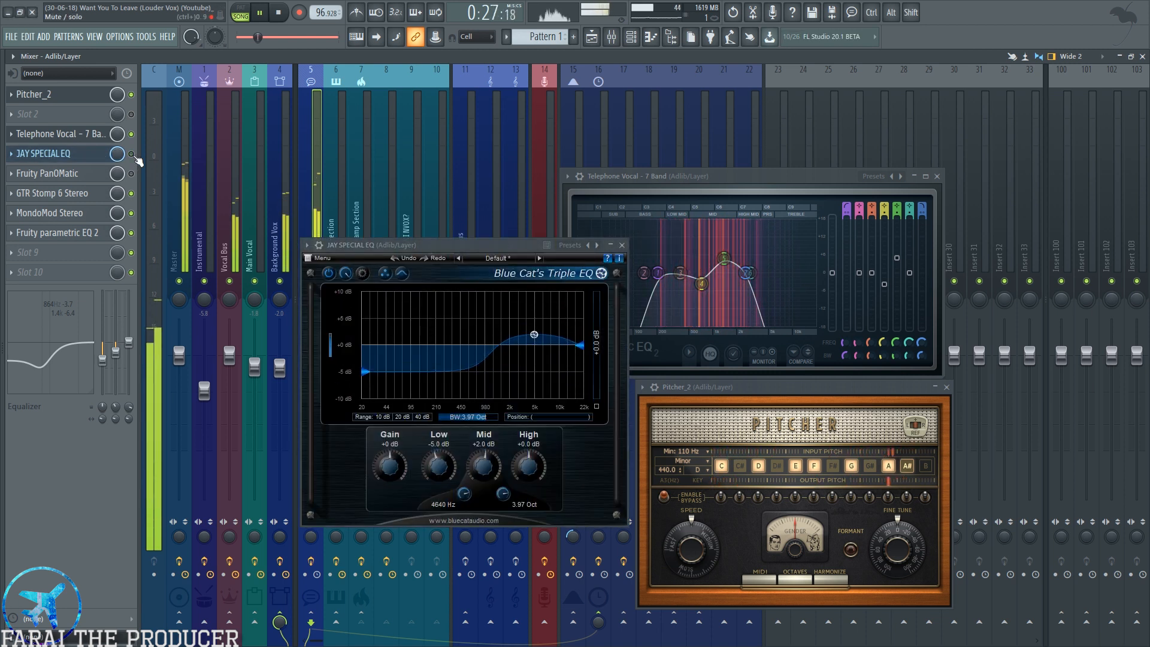
mouse_move(439, 468)
left_mouse_down()
mouse_move(440, 447)
mouse_move(440, 479)
mouse_move(441, 468)
left_mouse_up()
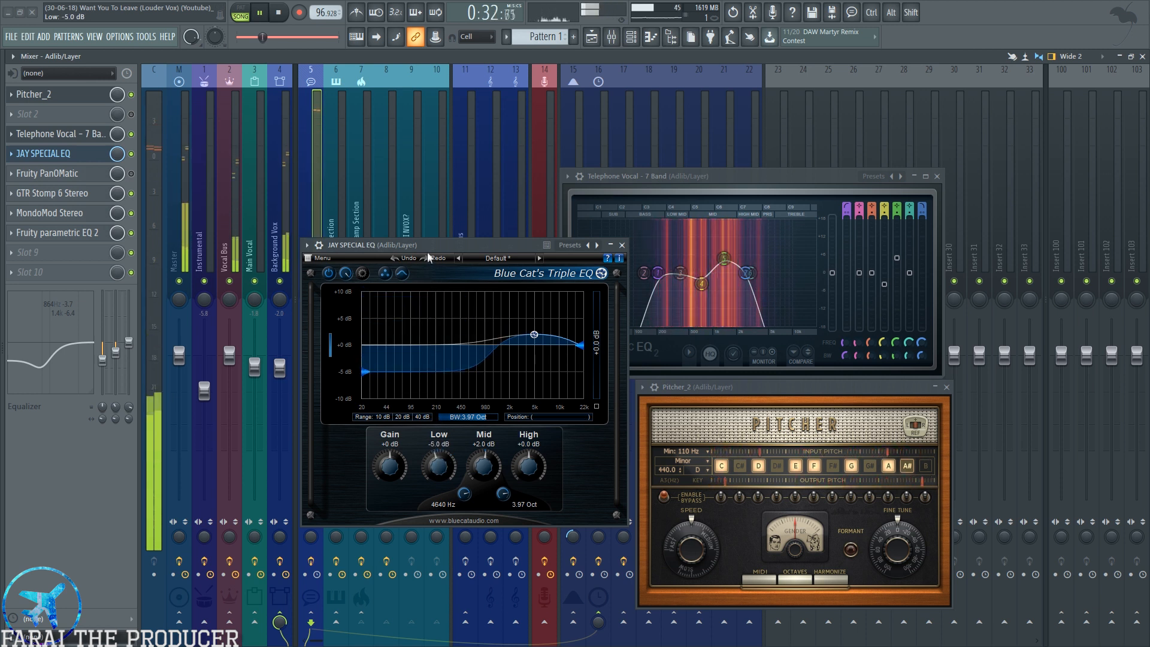
key("space")
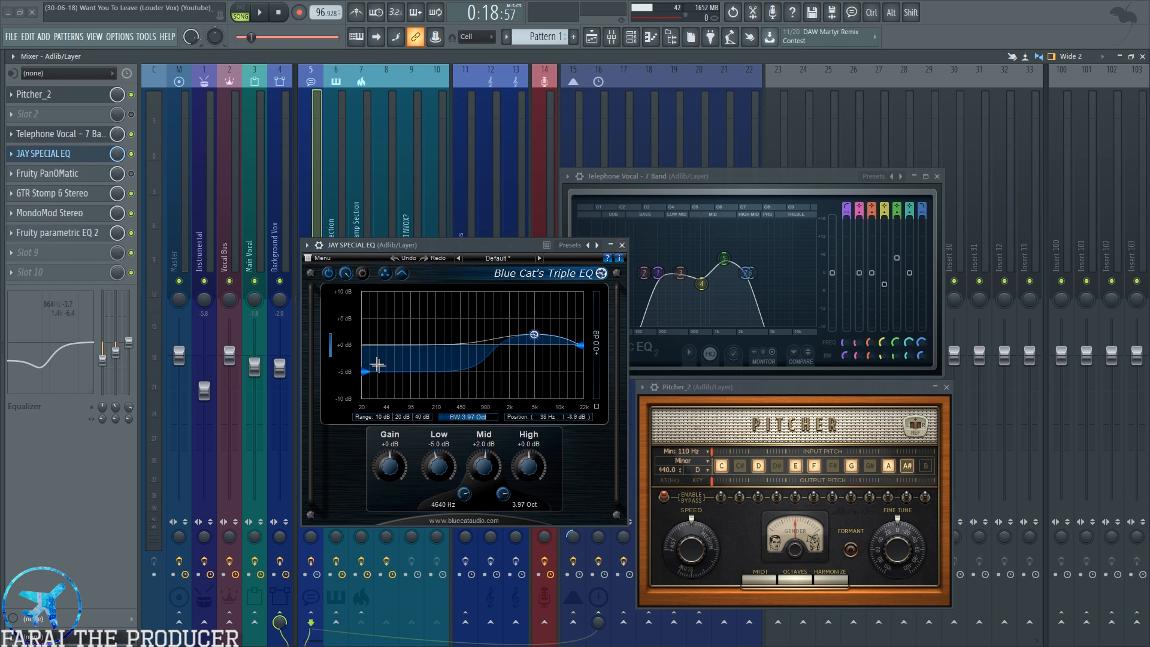
left_click(621, 245)
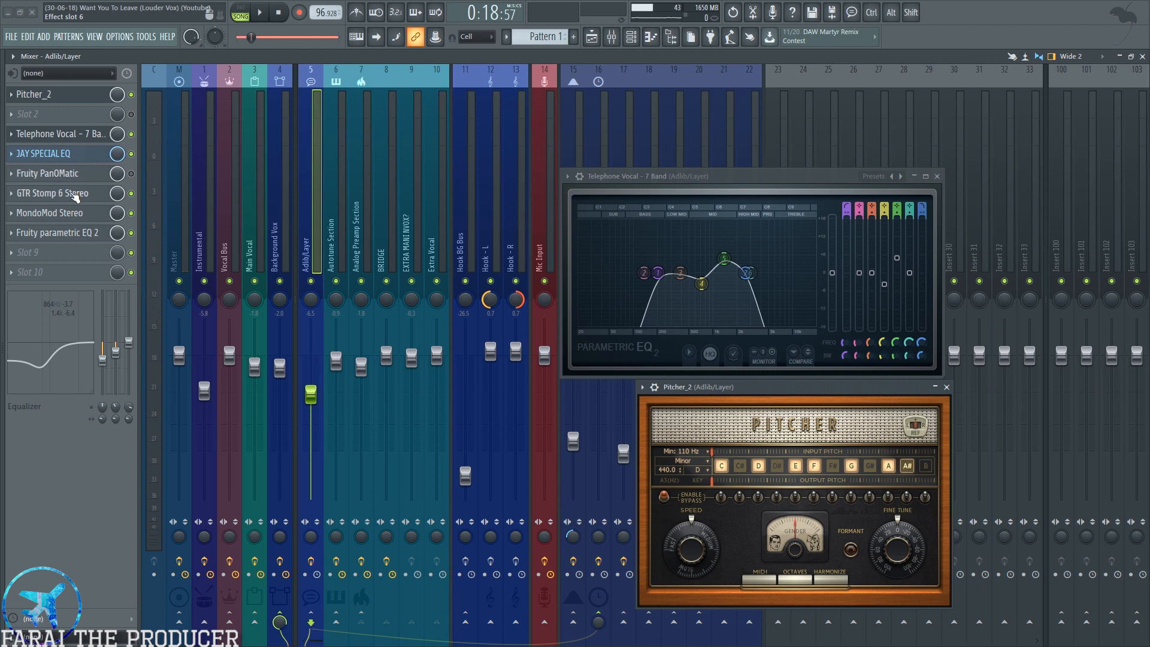
Open GTR Stomp 6 Stereo on the Adlib/Layer track, place it over the mixer and view its preset list.
left_click(73, 195)
left_click_drag(565, 110, 535, 209)
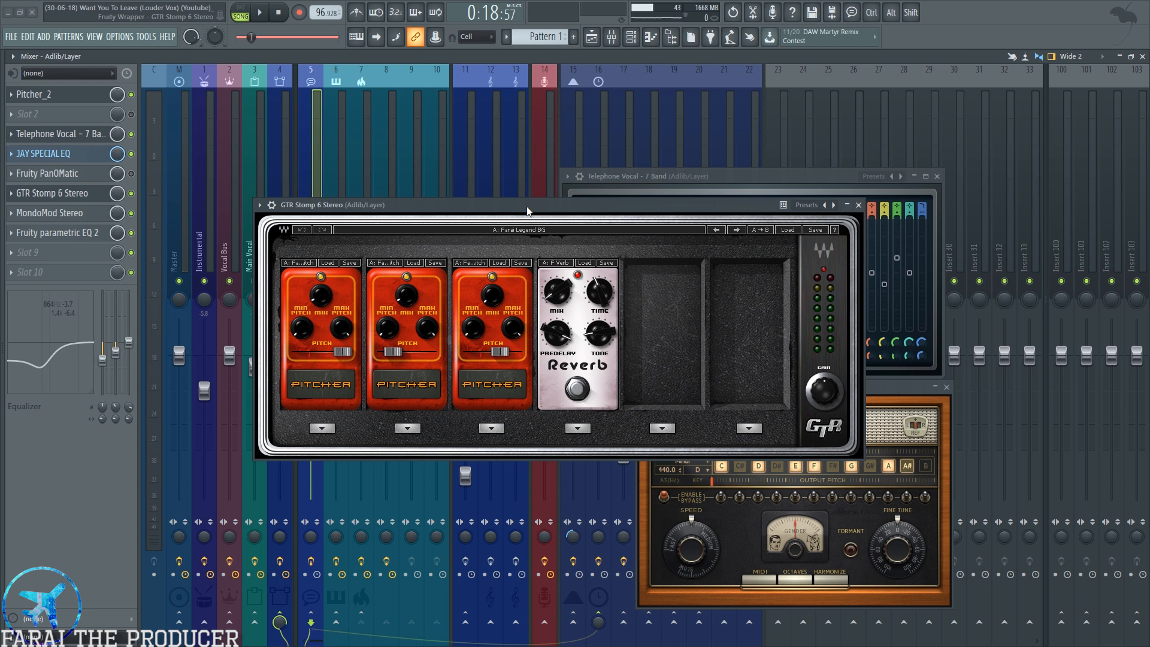
left_click_drag(528, 211, 514, 233)
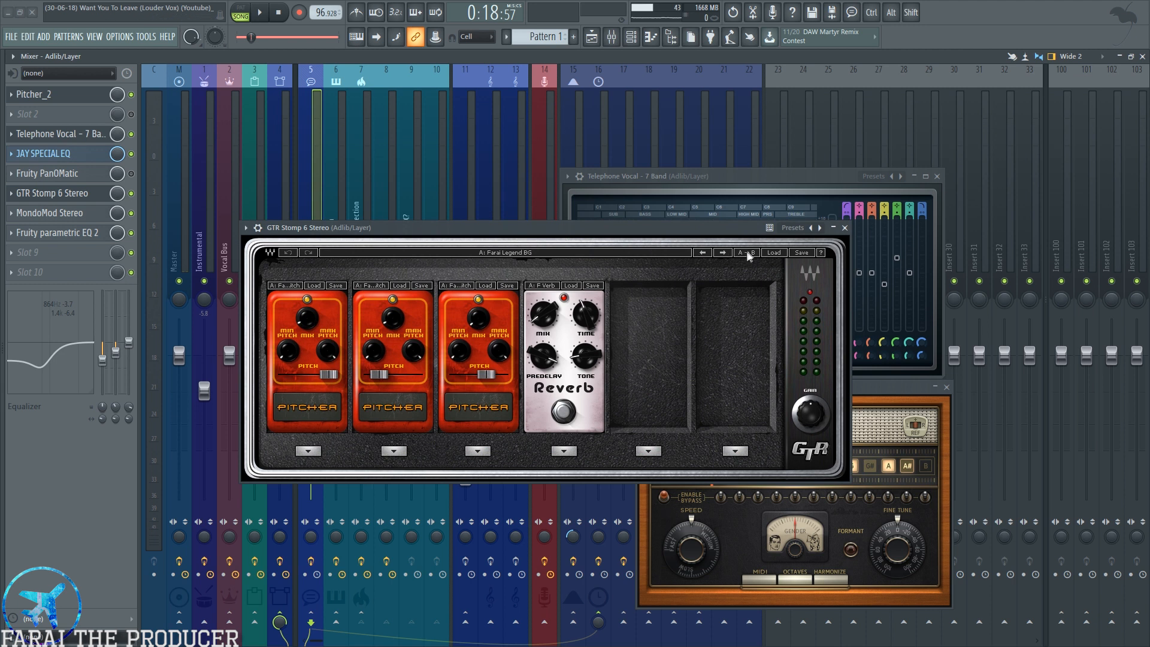
left_click(774, 253)
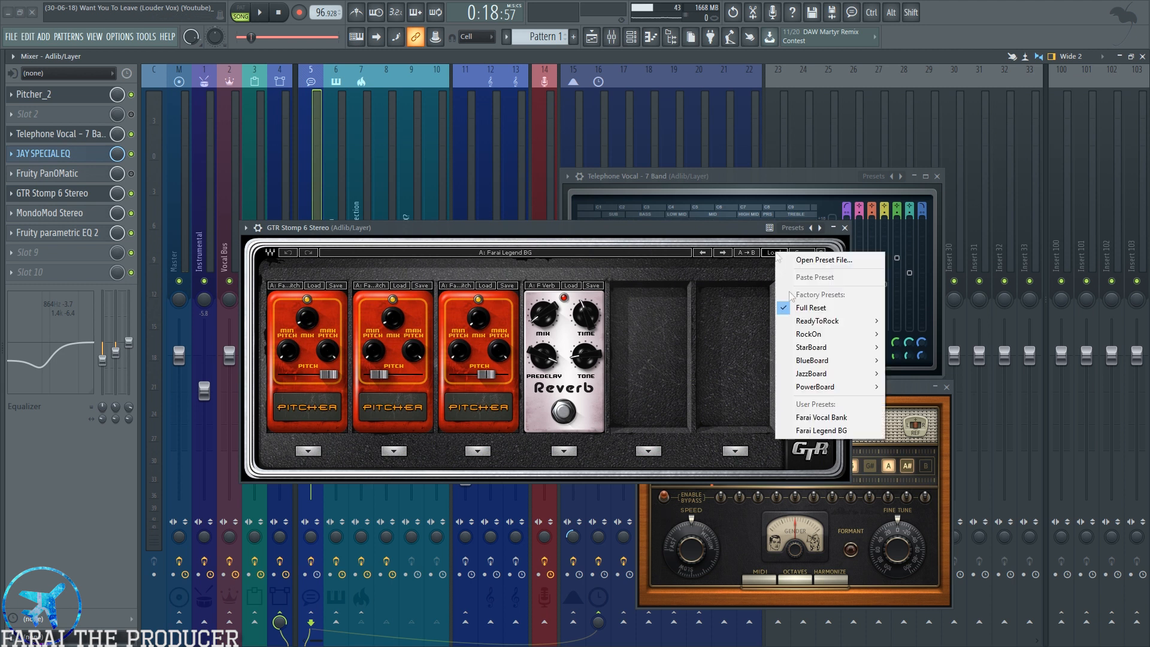
left_click(589, 233)
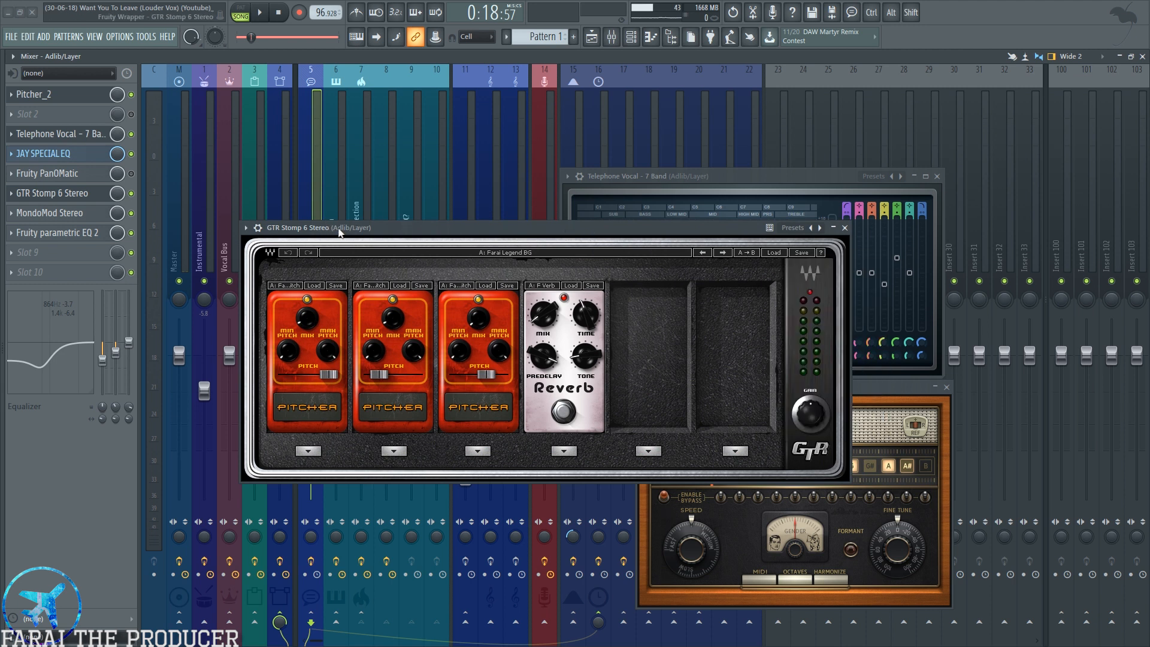
Reposition GTR Stomp 6 Stereo and look through the pedals available for its empty fifth slot.
left_click_drag(338, 231, 311, 241)
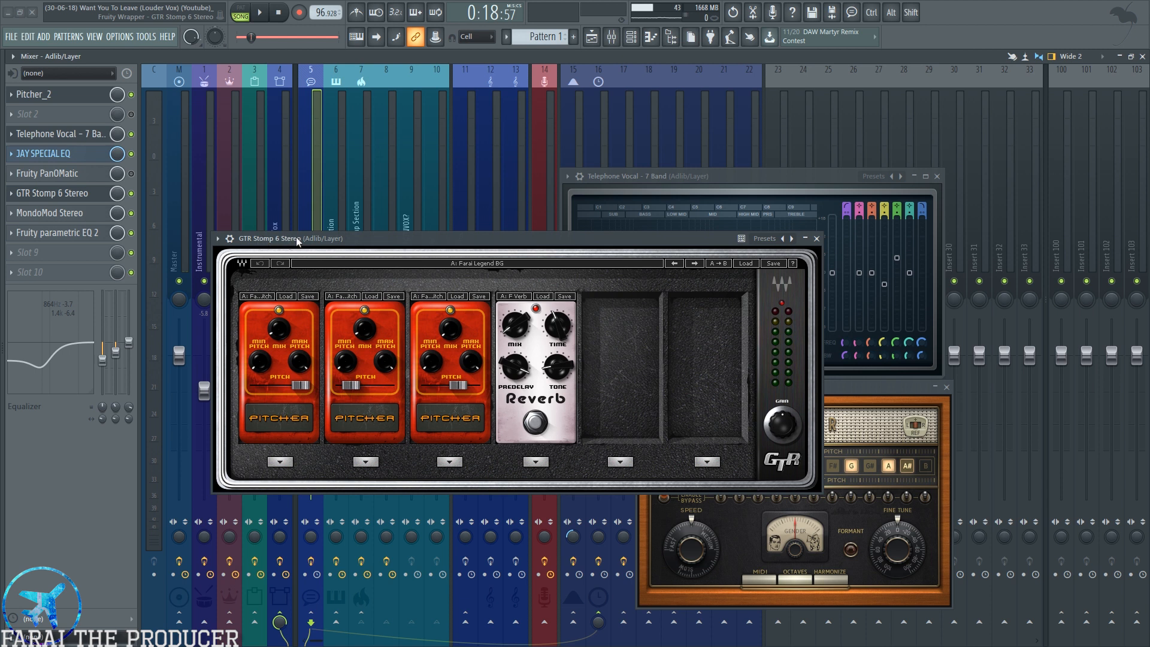
left_click(620, 462)
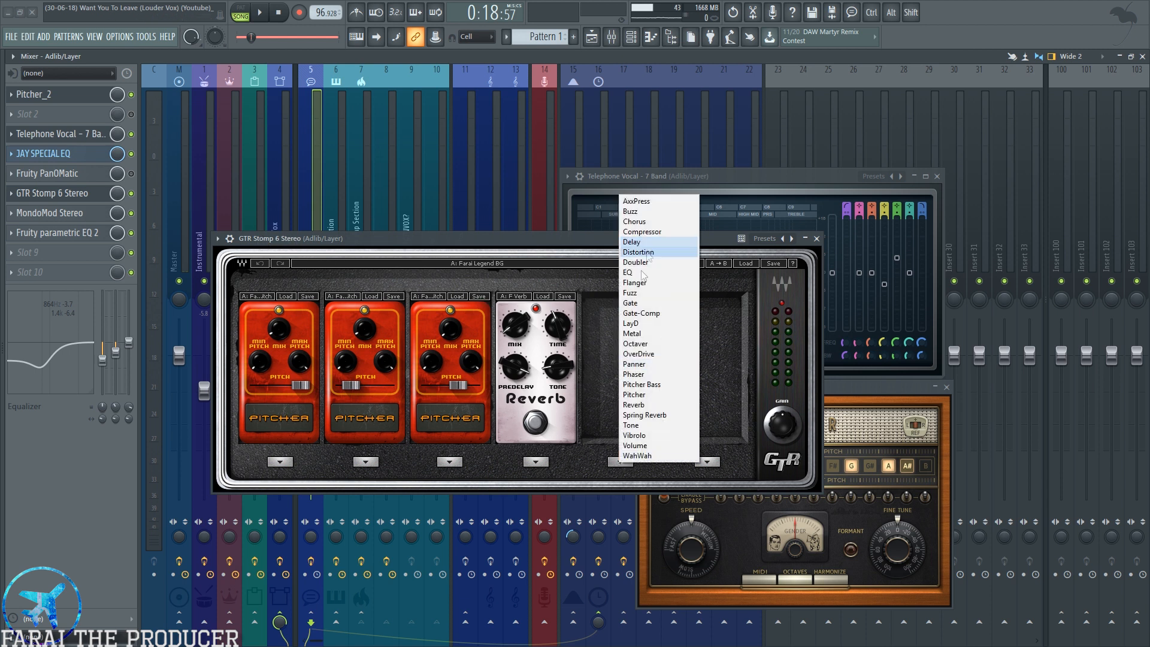
left_click(499, 247)
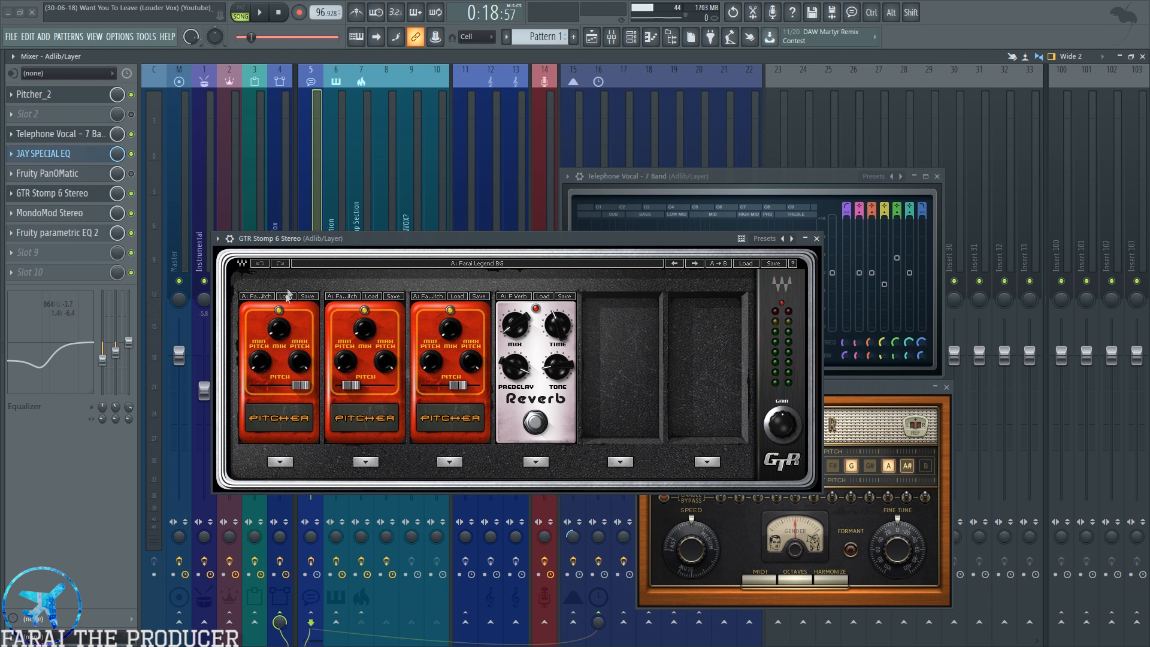
Show Pitcher_2 over the GTR Stomp pedals, try its Gender knob, reset it to 0 and close the plugin.
mouse_move(461, 328)
left_click_drag(854, 390, 705, 280)
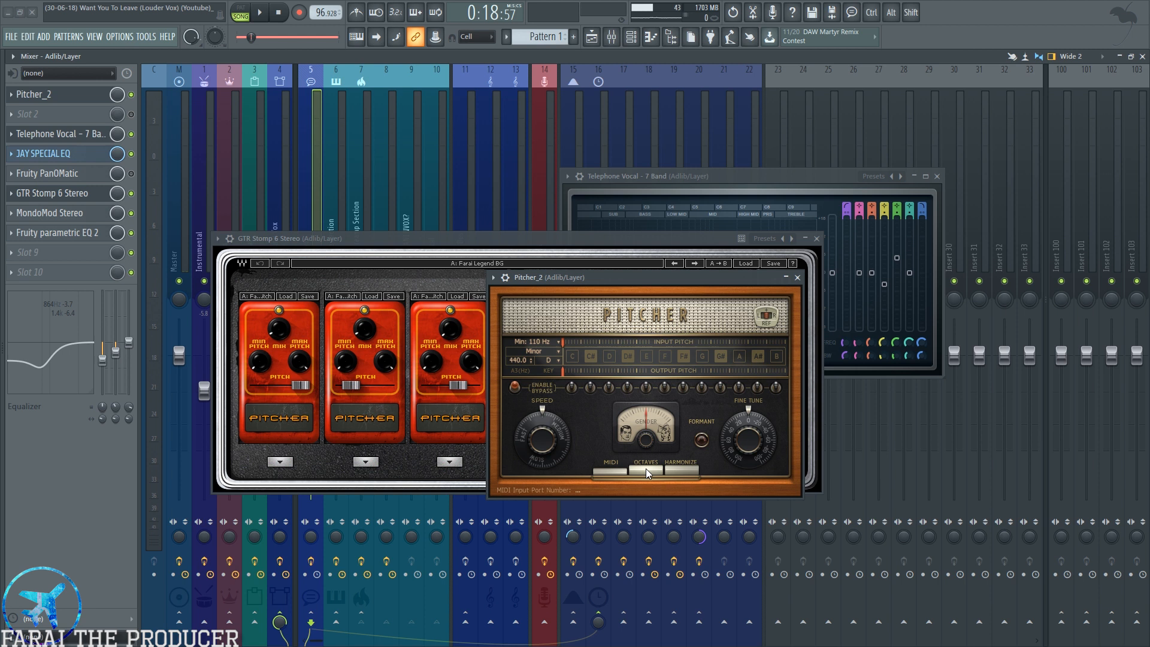
left_click_drag(644, 441, 643, 449)
left_click(644, 442, "alt")
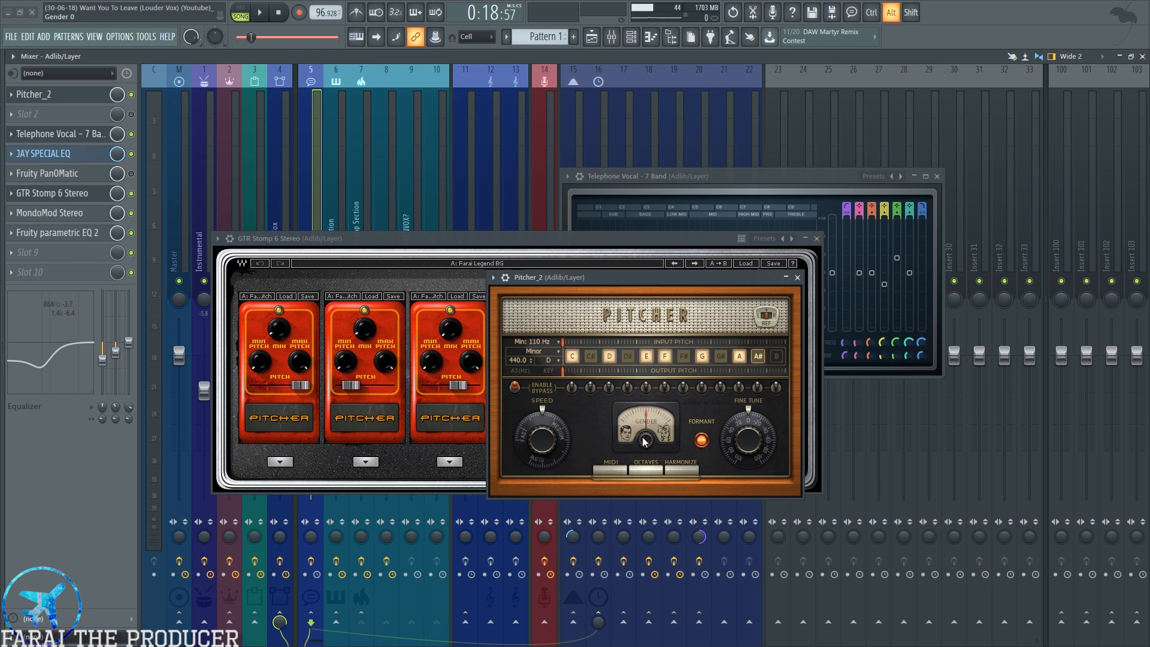
left_click(797, 277)
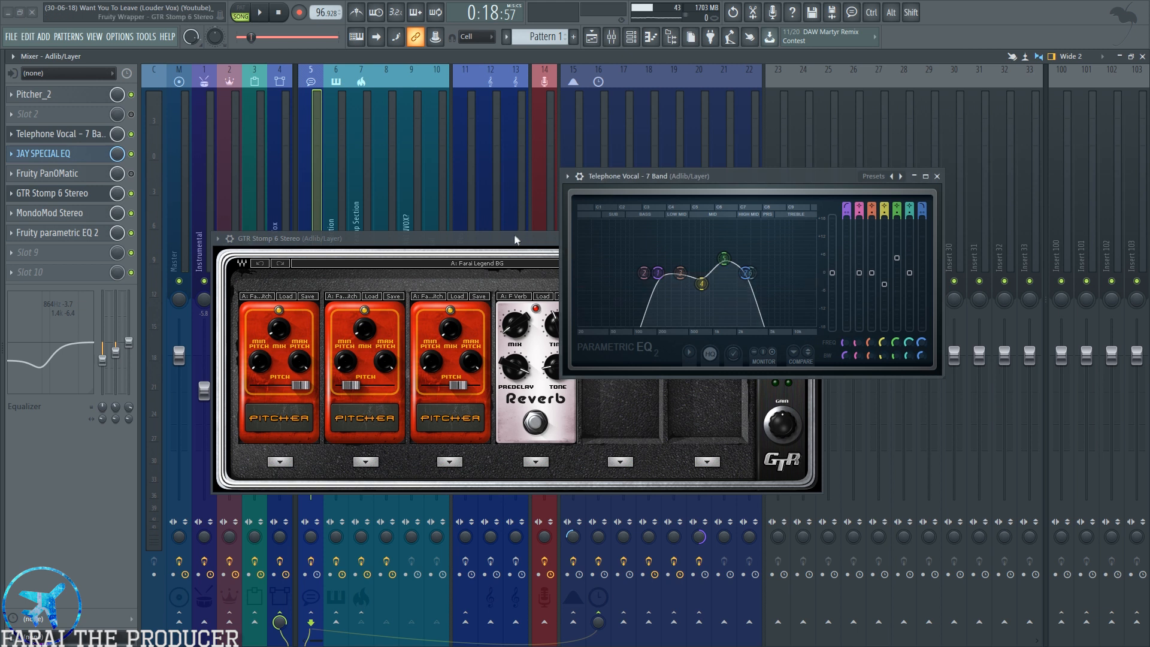
Move GTR Stomp 6 Stereo clear of the Adlib/Layer fader, checking the Double clip in the playlist on the way.
left_click_drag(514, 236, 511, 245)
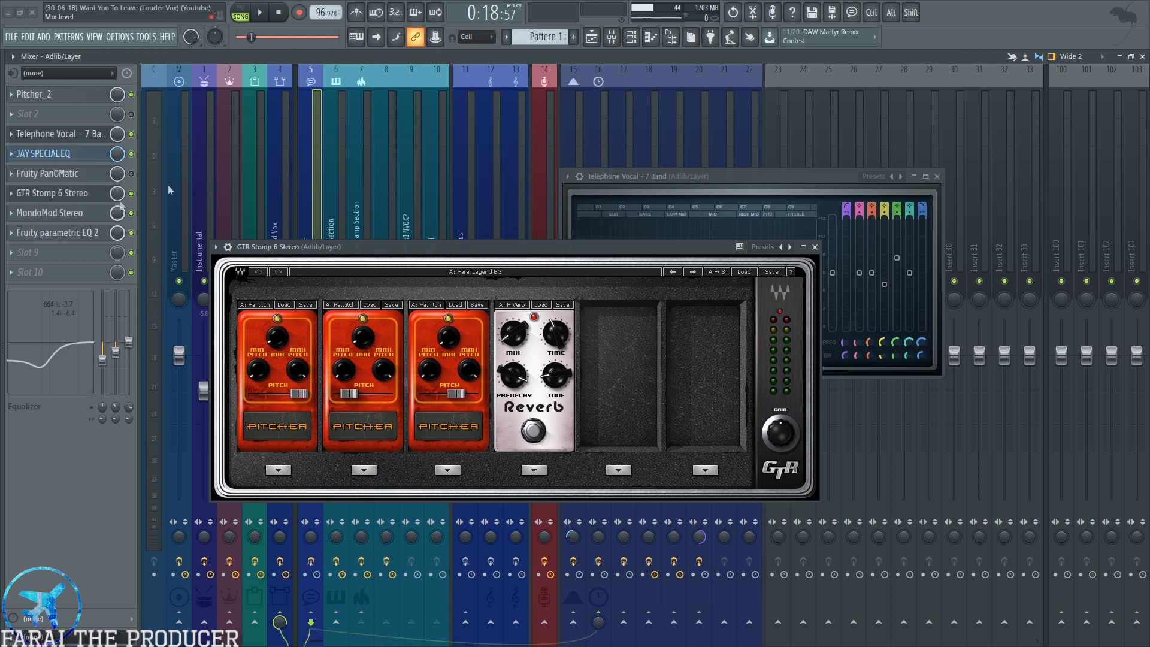
left_click(591, 37)
left_click_drag(471, 247, 689, 257)
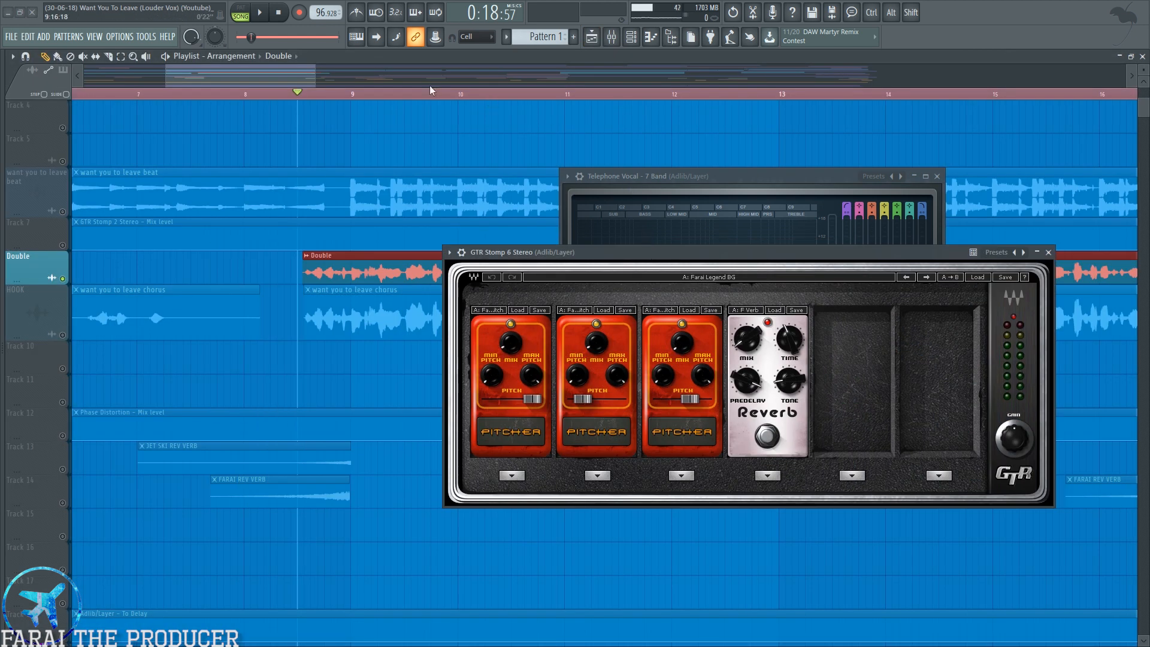
left_click(592, 37)
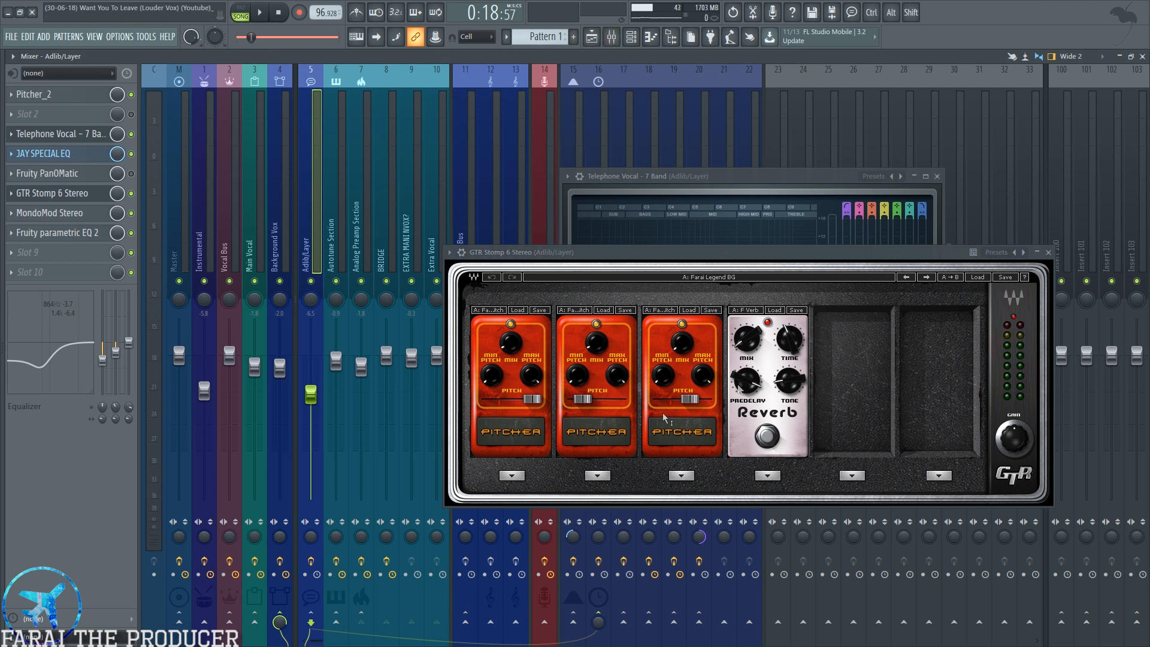
Play the soloed Double vocal while trying the Mix knobs of the first two Pitcher pedals, undoing the first pedal's change.
key("space")
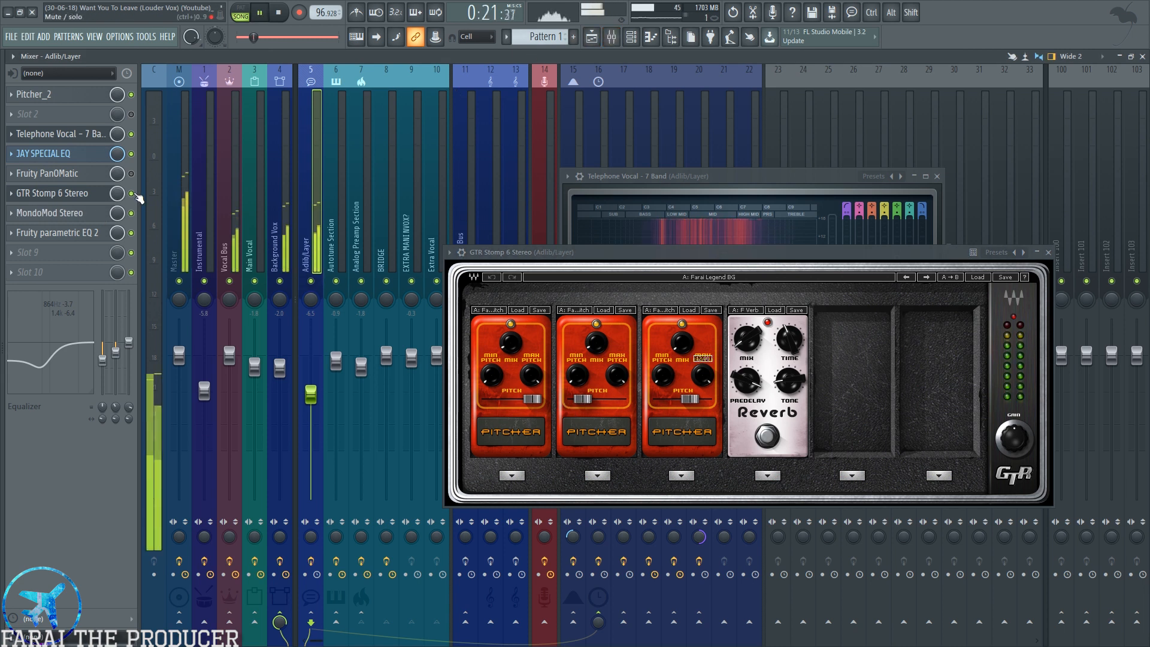
left_click(509, 341)
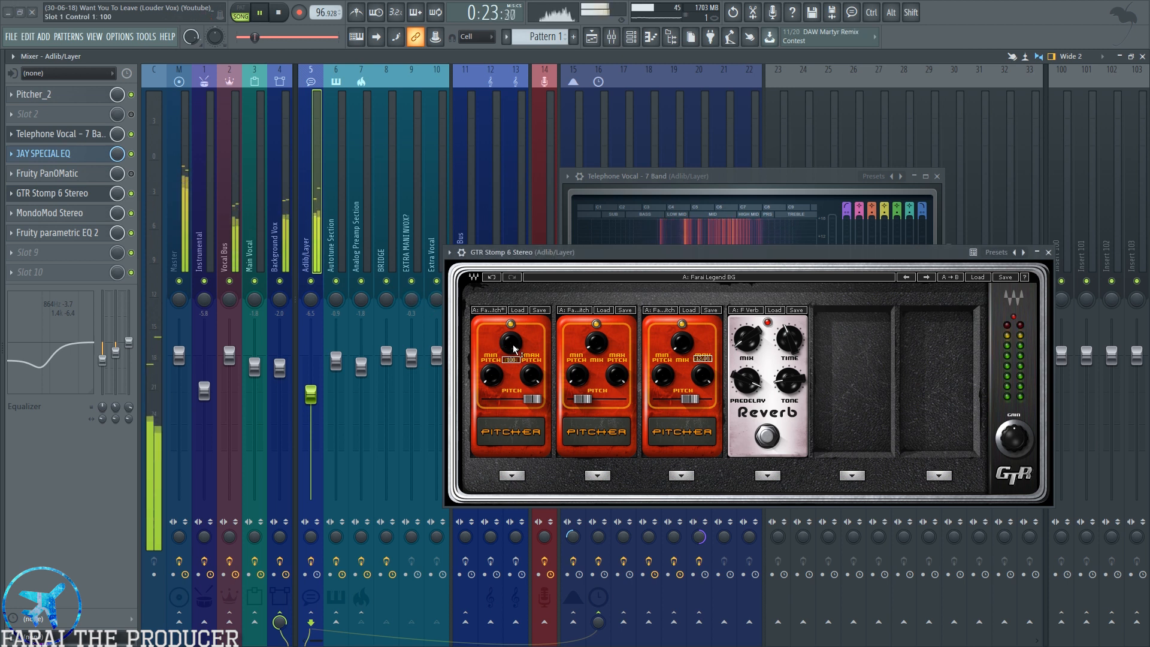
left_click(492, 278)
left_click_drag(597, 345, 598, 317)
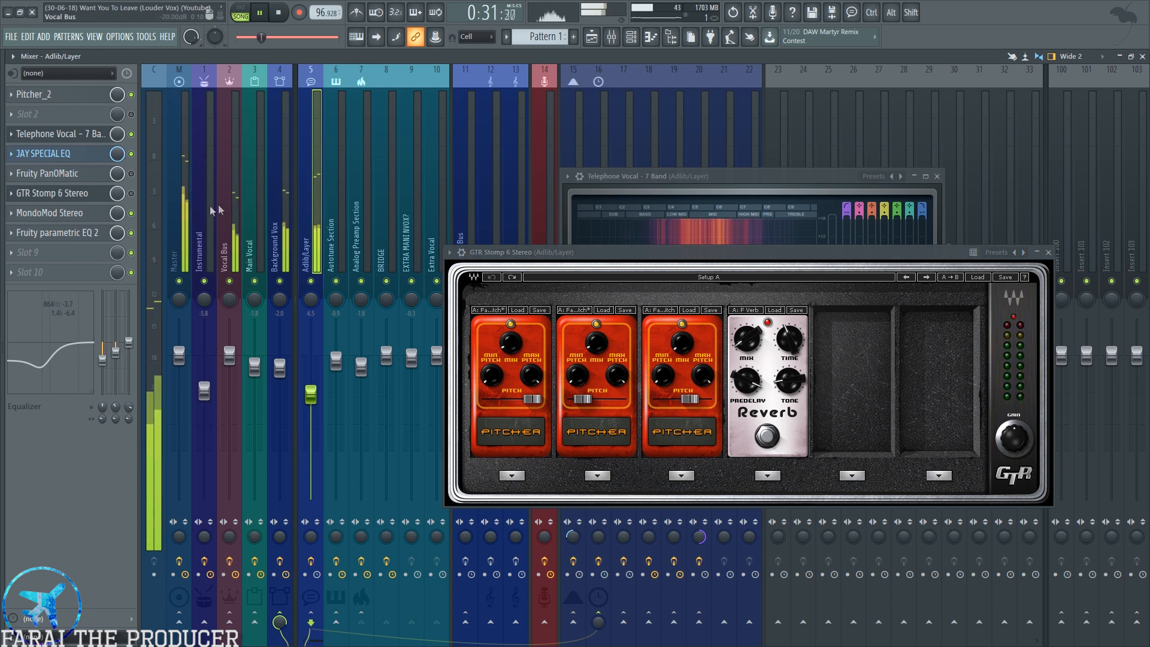
key("space")
Unsolo the Double track in the playlist, start playback of the full song and return to the mixer.
left_click(591, 38)
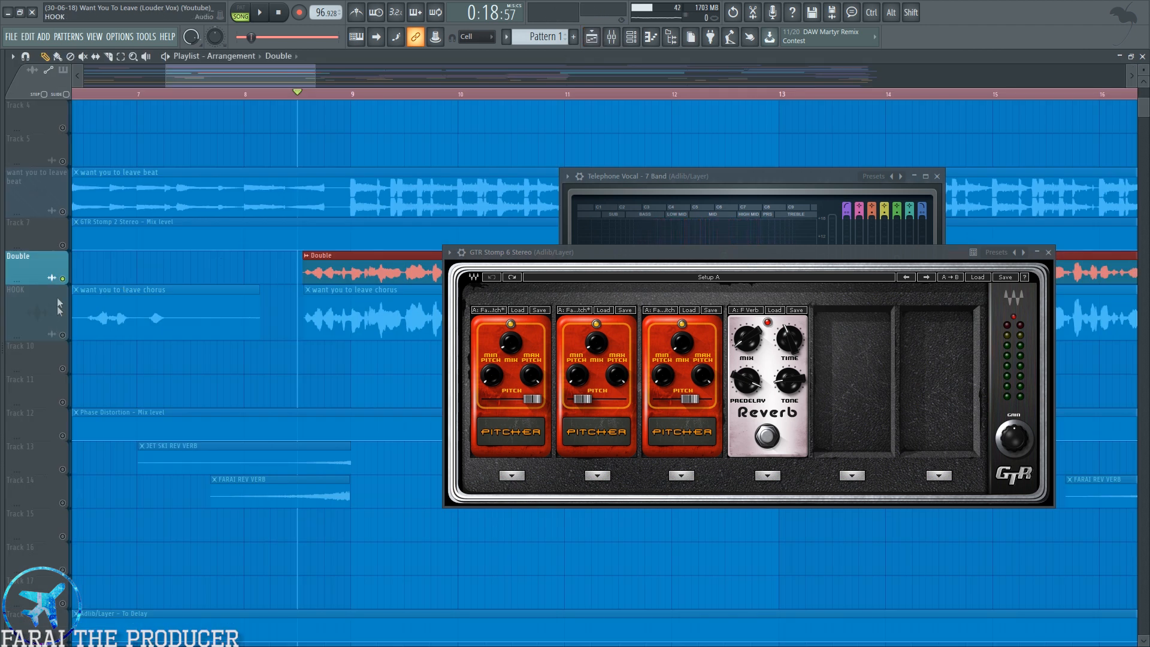
right_click(70, 283)
key("space")
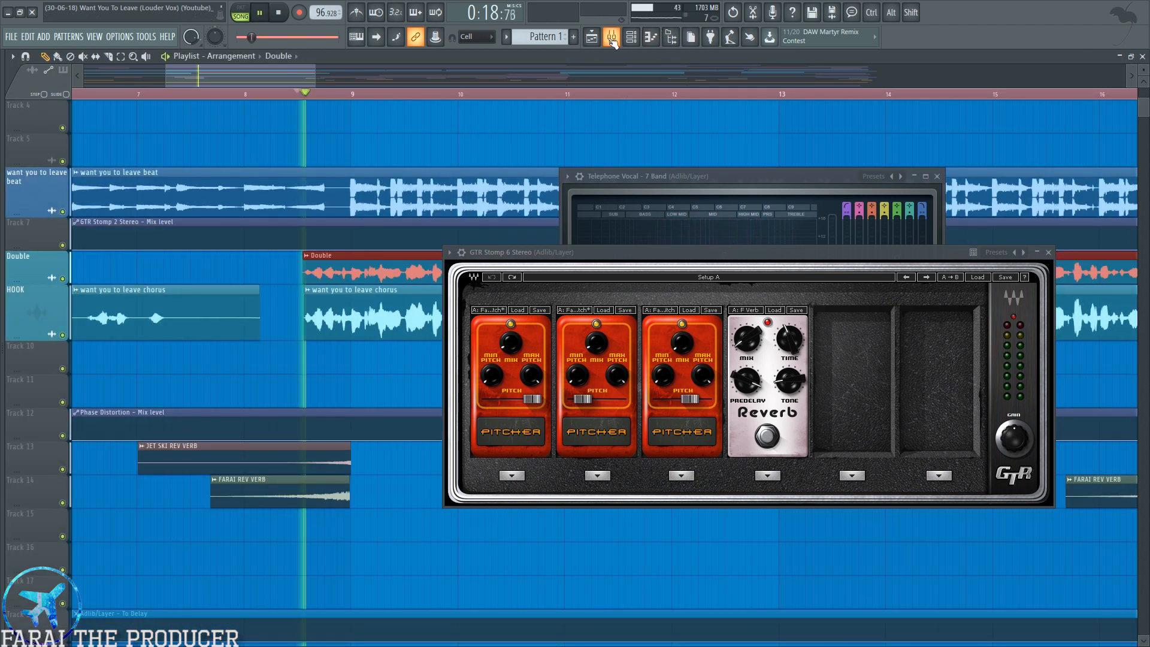
left_click(611, 38)
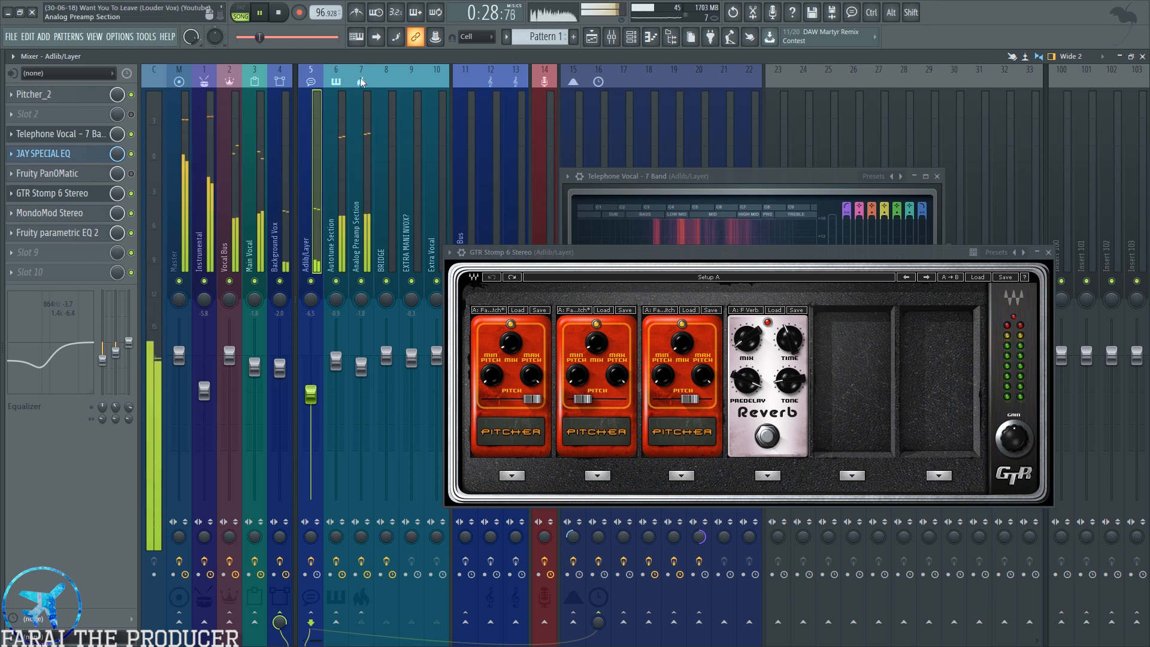
Audition a different Mix amount on the first Pitcher pedal within the full song, undo it and stop playback.
left_click(511, 278)
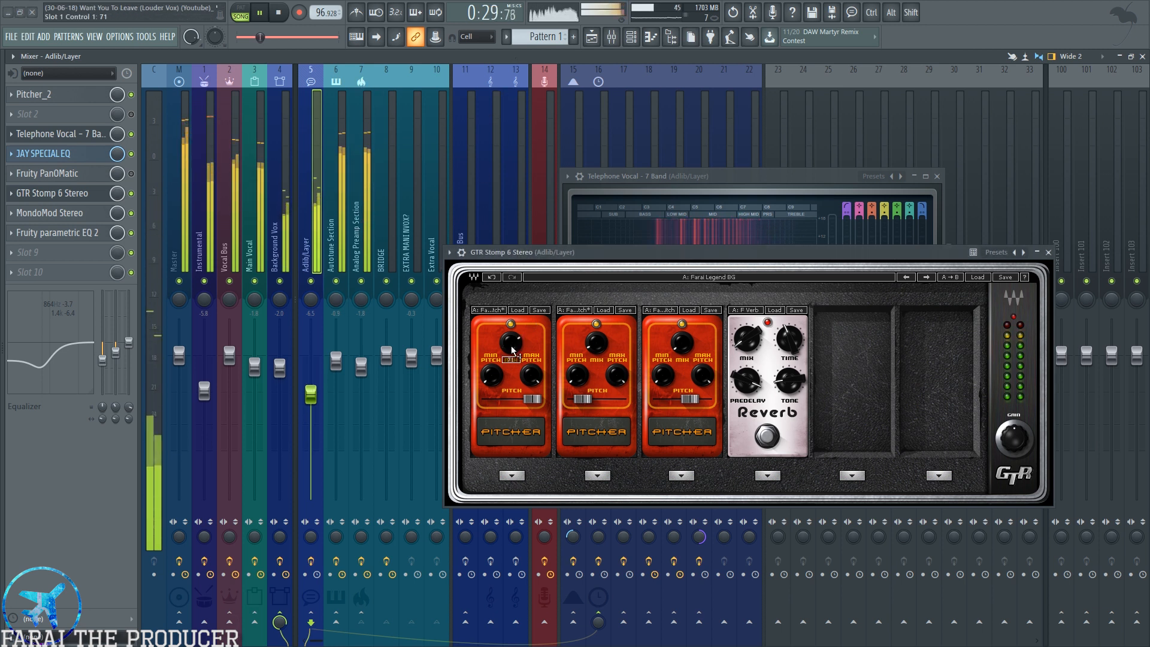
left_click(491, 279)
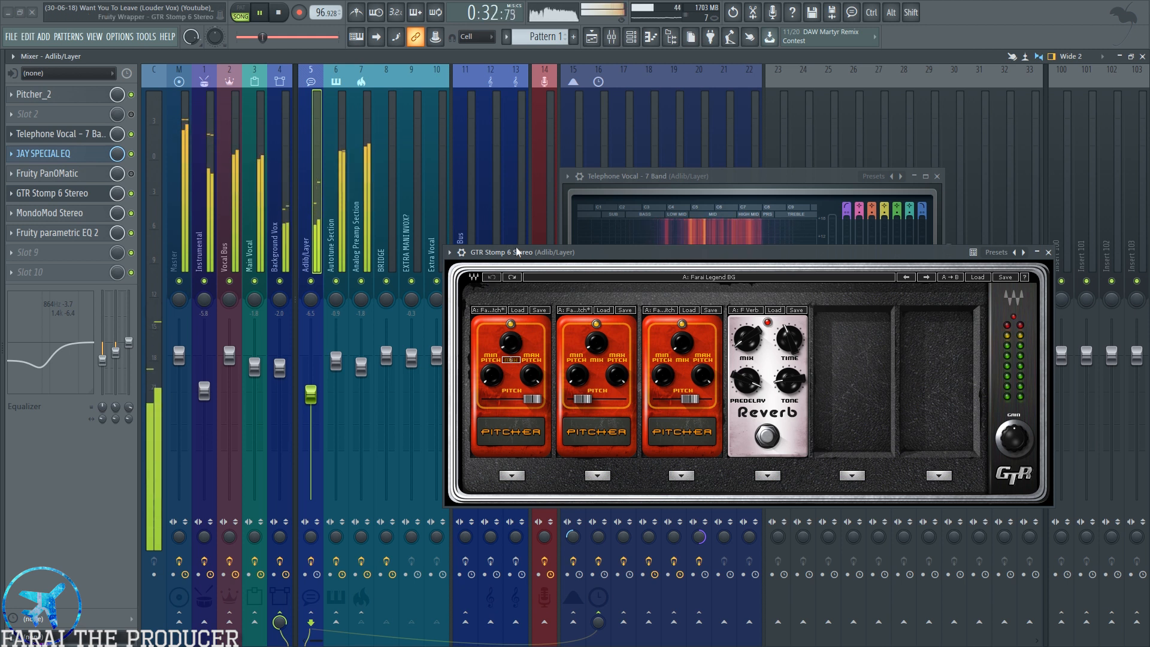
key("space")
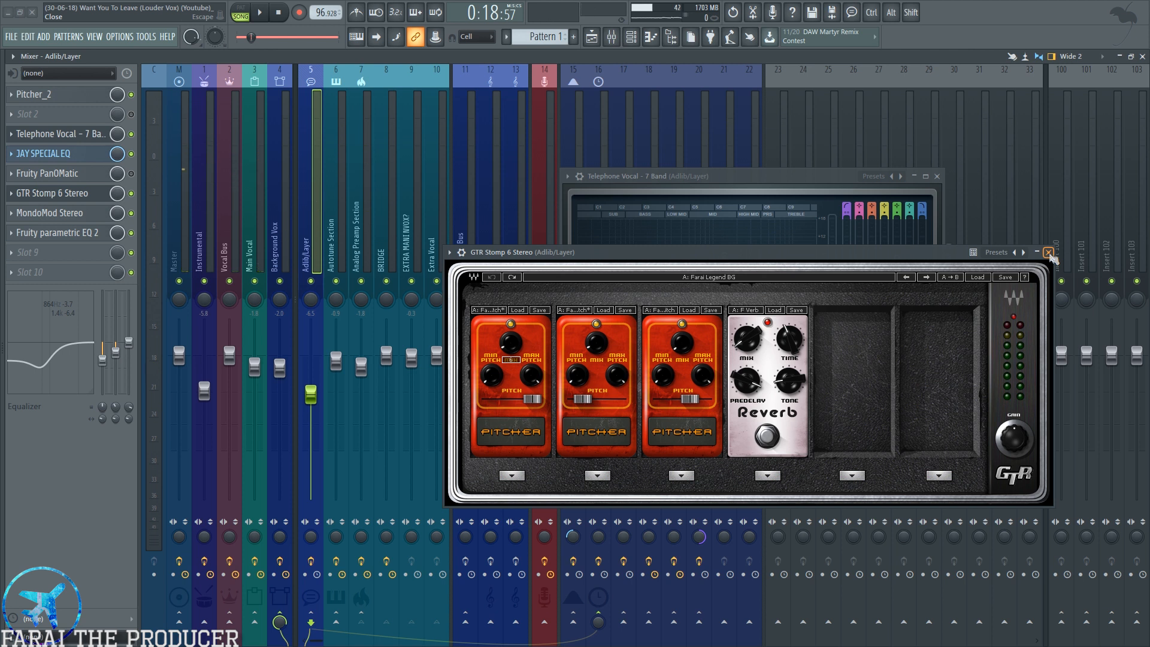
Close GTR Stomp 6 Stereo, open MondoMod Stereo on the Adlib/Layer track and reposition its window over the mixer.
left_click(1047, 253)
left_click(60, 213)
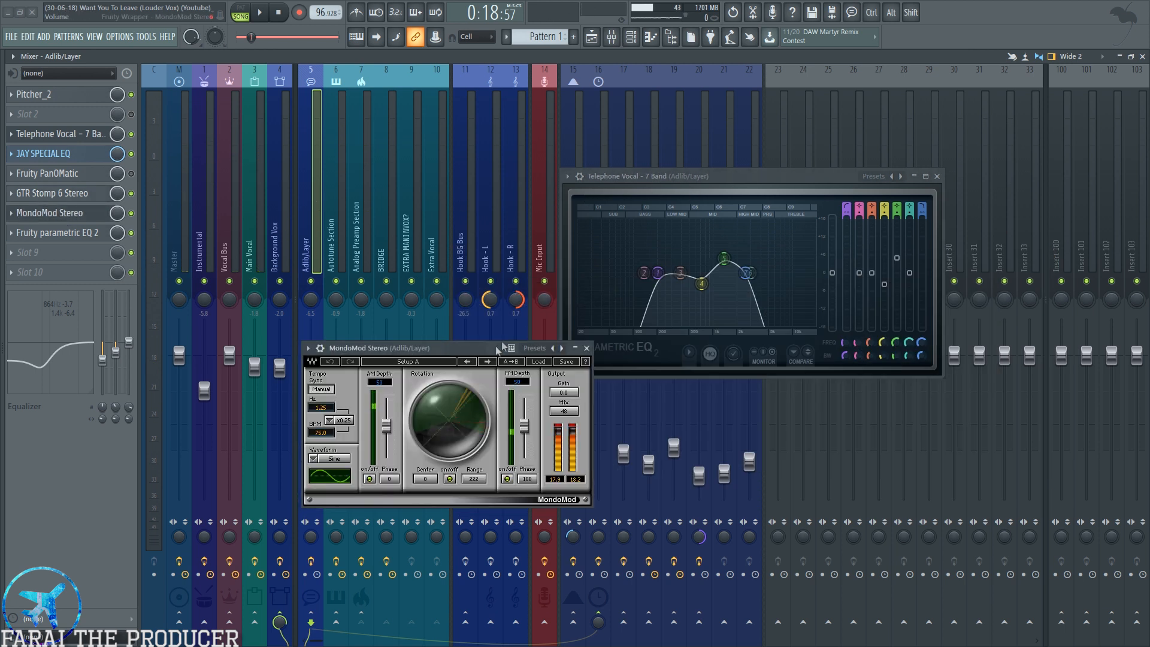
left_click_drag(497, 348, 505, 372)
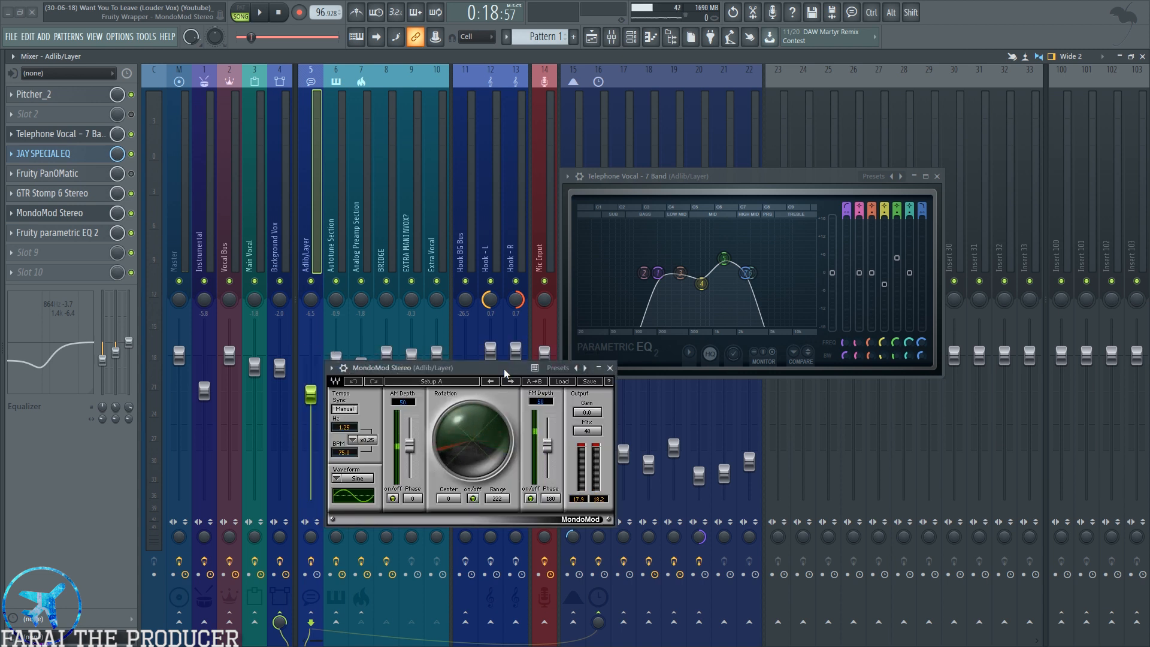
Open Fruity PanOMatic and move it down to slot 7 of the Adlib/Layer chain, directly below MondoMod Stereo.
left_click(63, 174)
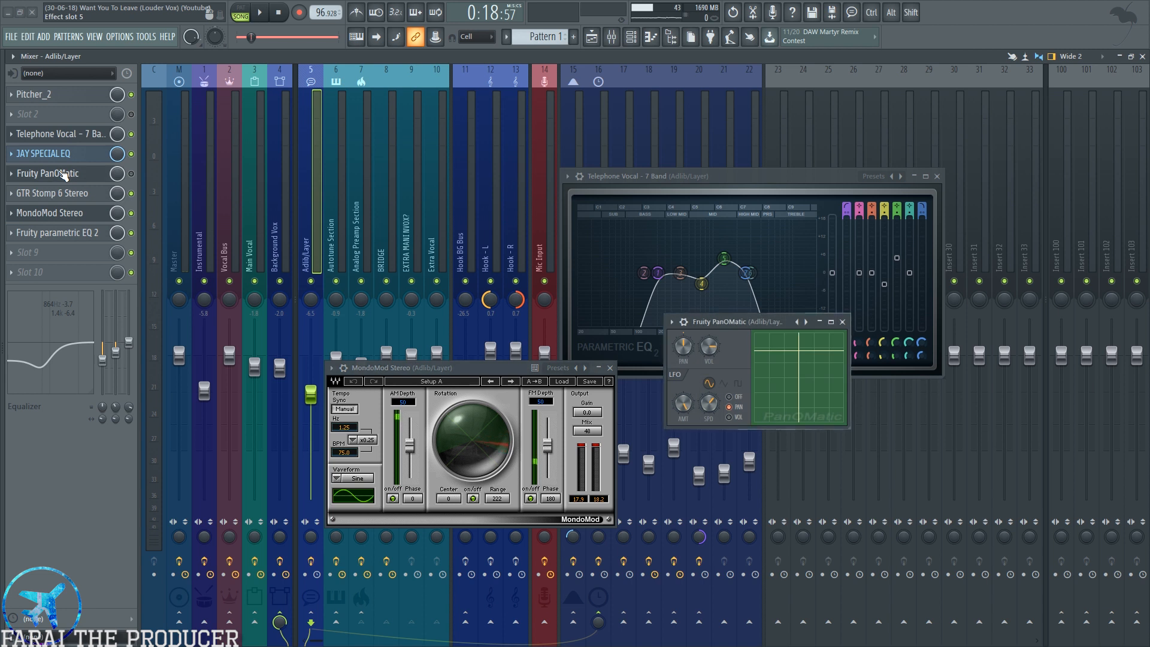
left_click_drag(63, 174, 62, 215)
scroll(64, 217, "up", 1)
scroll(63, 198, "down", 1)
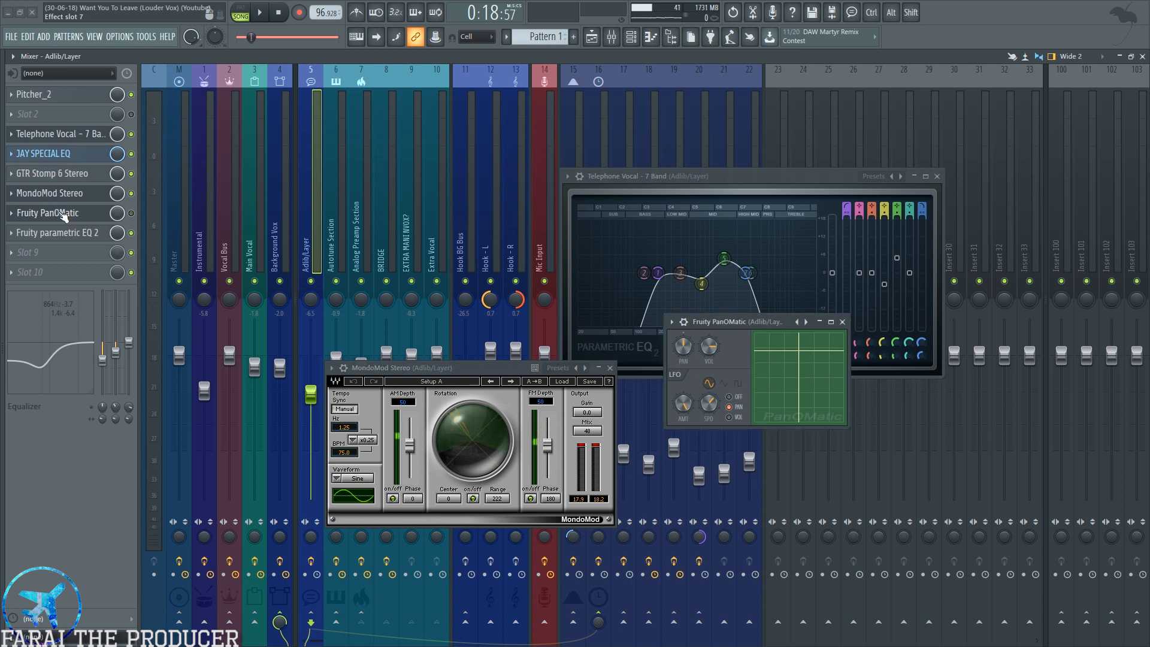
left_click(63, 216)
left_click(63, 216)
left_click(66, 195)
left_click(66, 194)
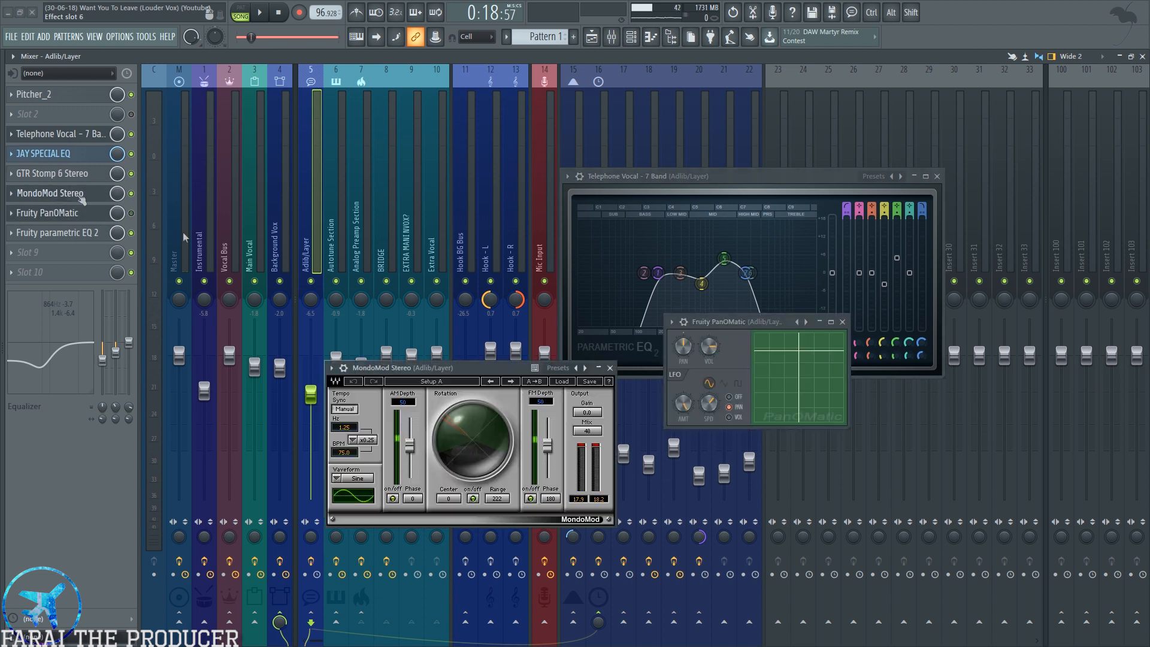
Reposition the MondoMod Stereo window beside Fruity PanOMatic, clear of the Adlib/Layer fader.
left_click_drag(429, 371, 451, 375)
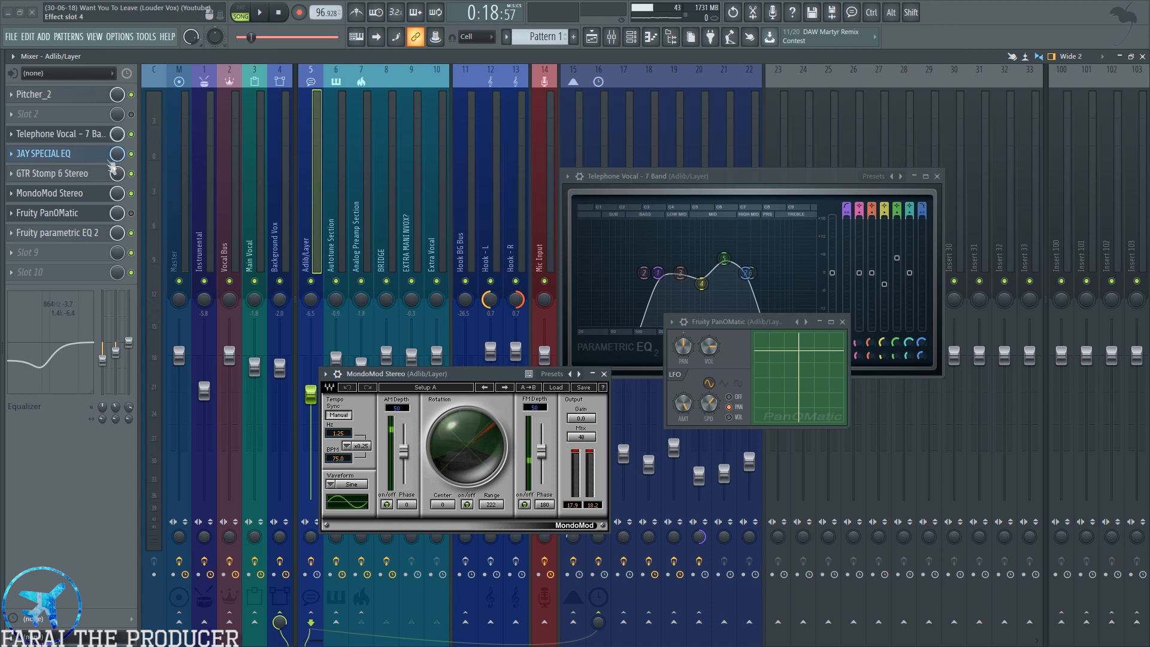
left_click_drag(118, 212, 117, 220)
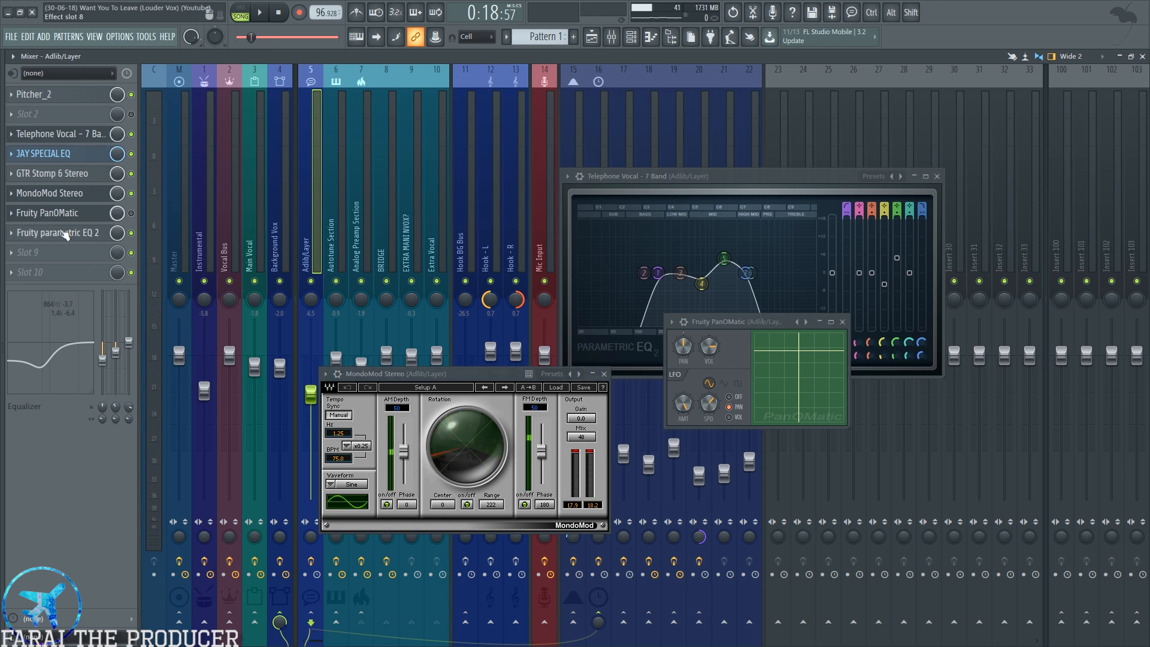
left_click_drag(488, 375, 515, 376)
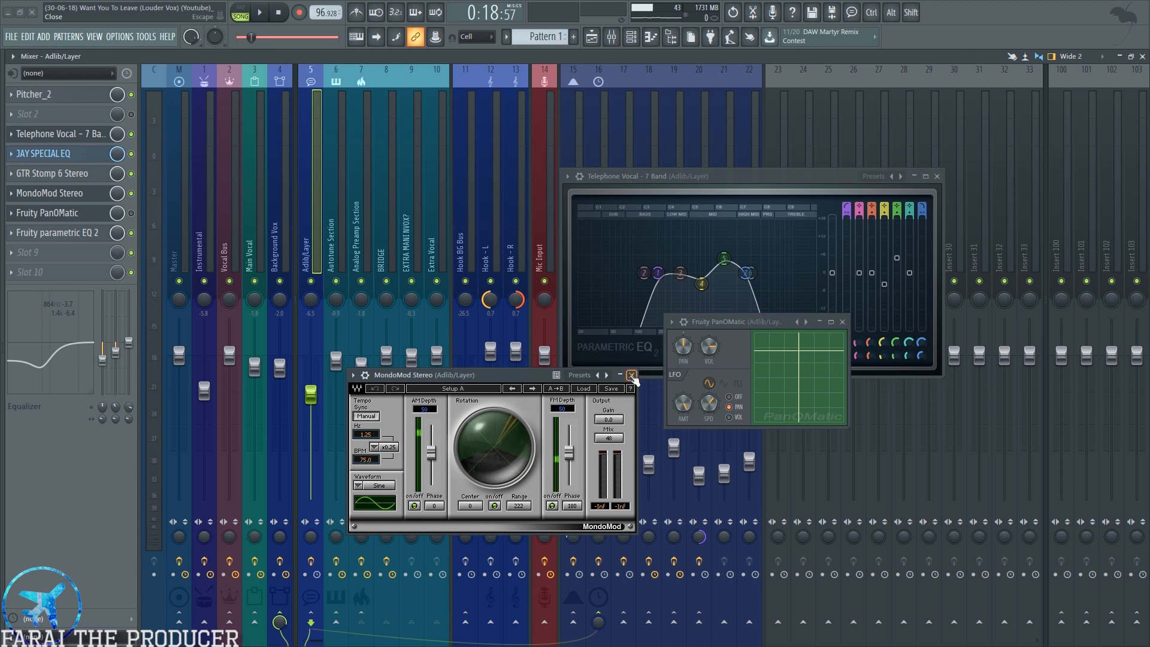
Open Fruity parametric EQ 2 on Adlib/Layer, close the MondoMod, PanOMatic and Telephone Vocal windows, and reposition the EQ.
left_click(65, 234)
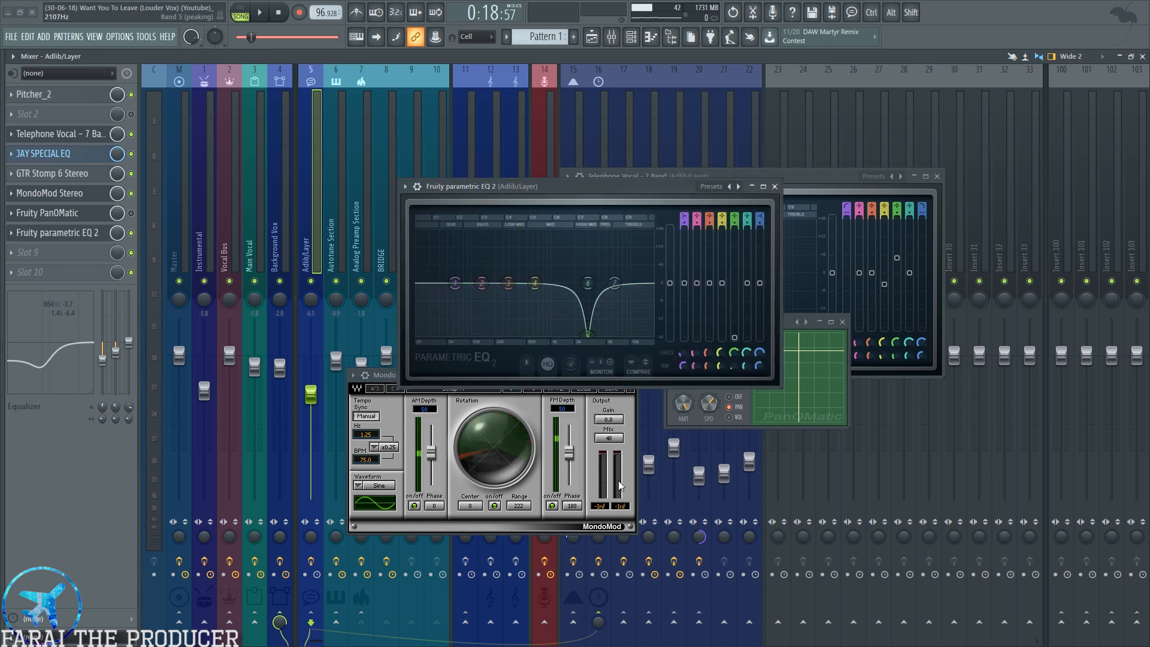
left_click(630, 375)
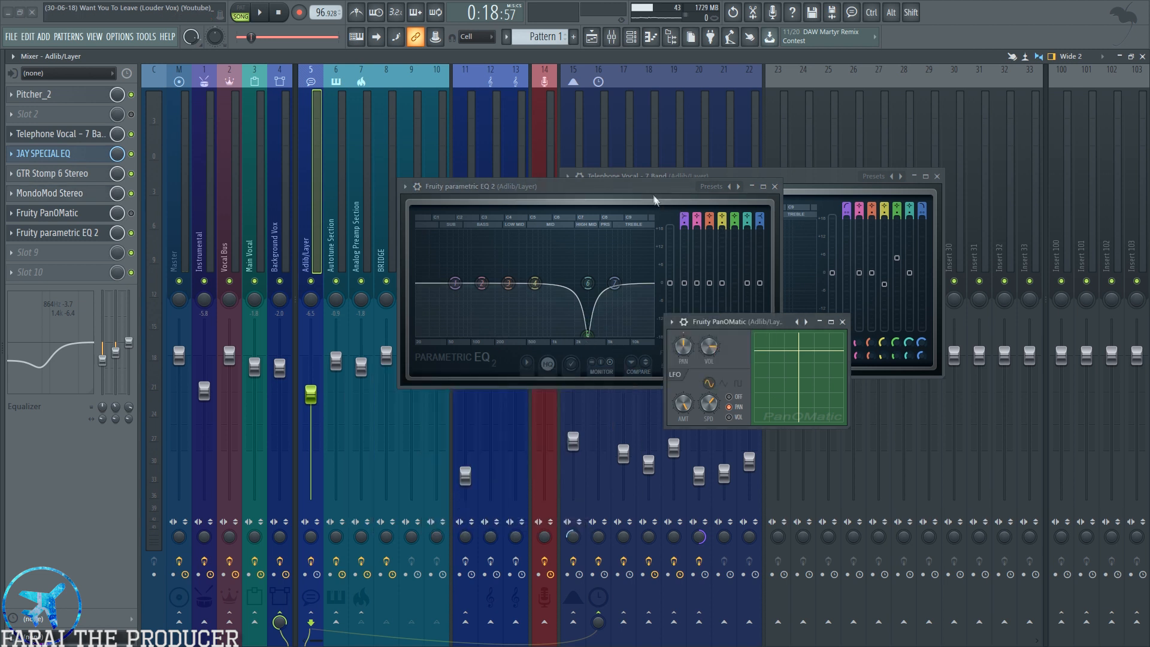
left_click(842, 322)
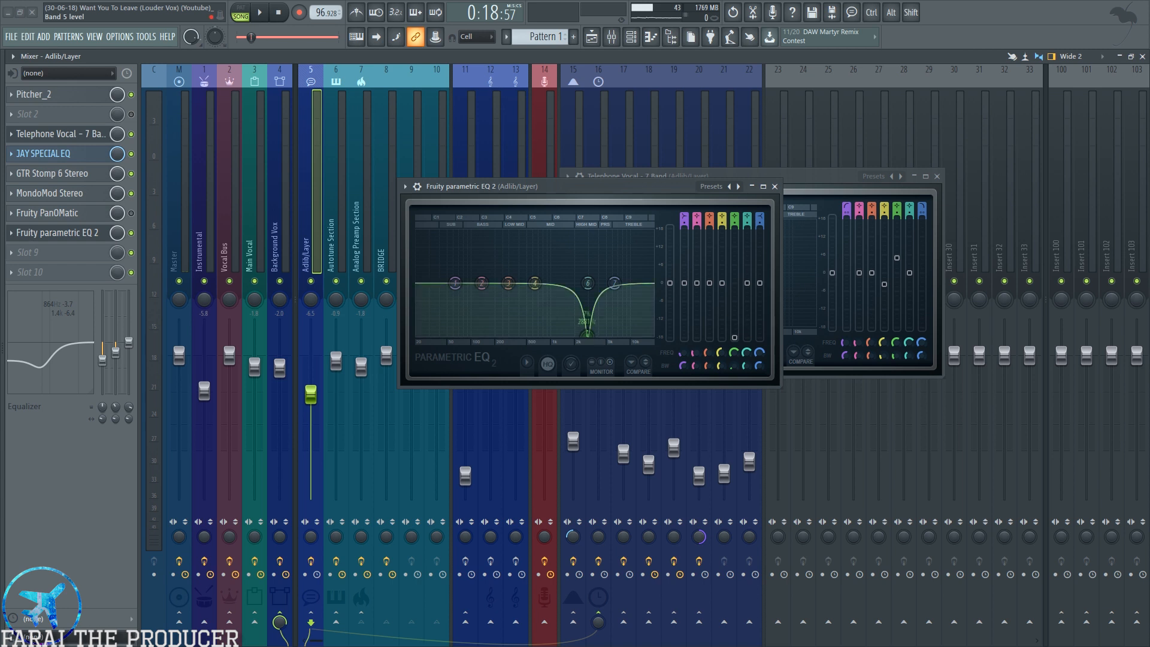
left_click(938, 178)
left_click_drag(557, 187, 647, 200)
Play the song from the playlist, audition EQ band 5 boosted to 18 dB and restore its deep cut.
left_click(592, 38)
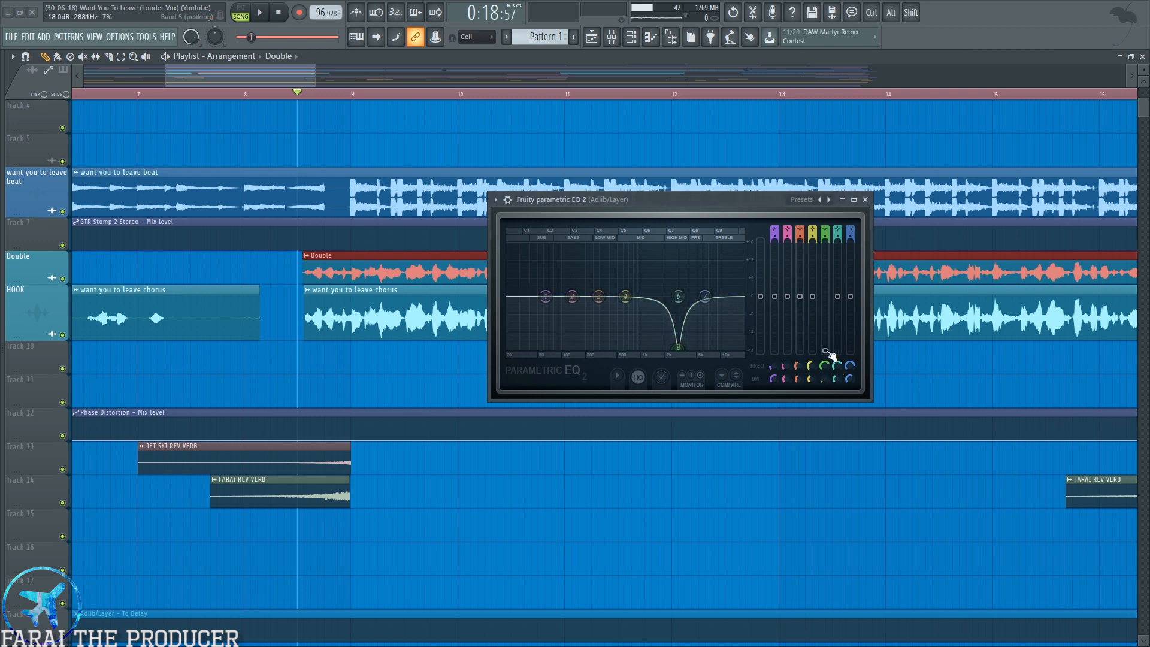
key("space")
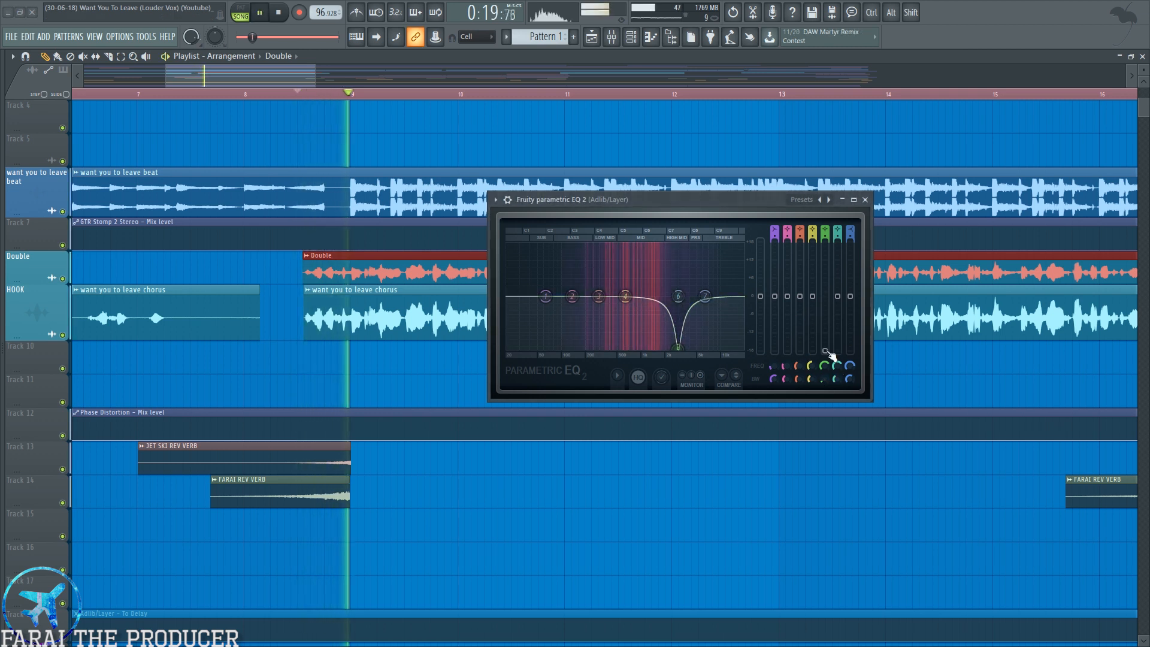
left_click_drag(829, 355, 831, 246)
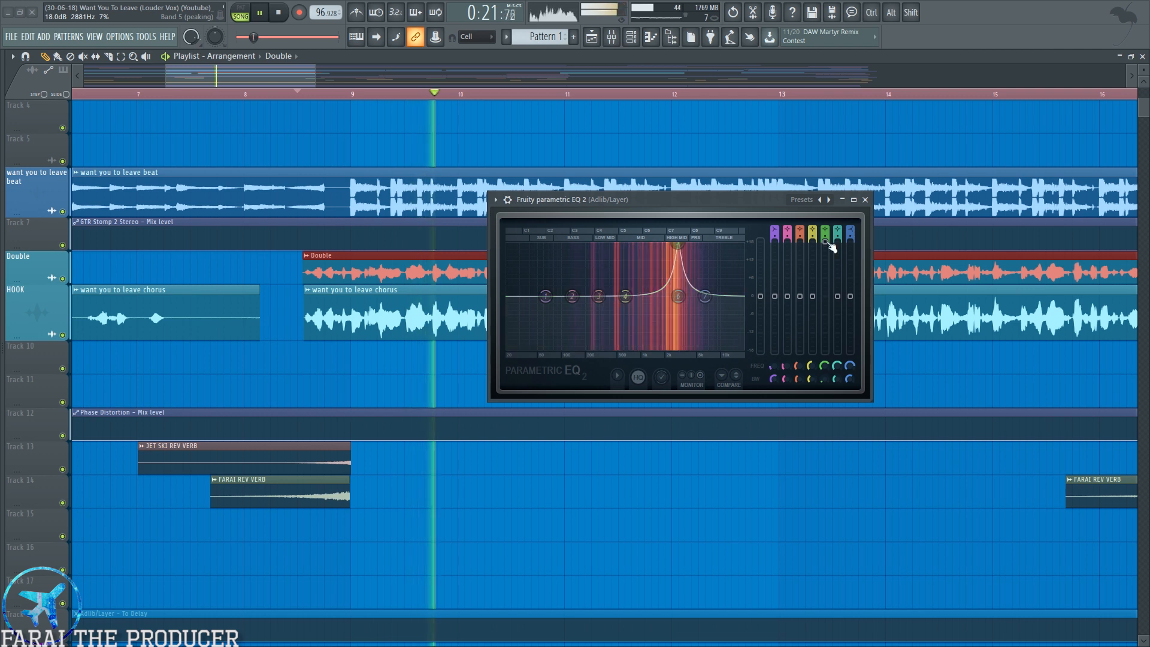
left_click_drag(829, 245, 825, 351)
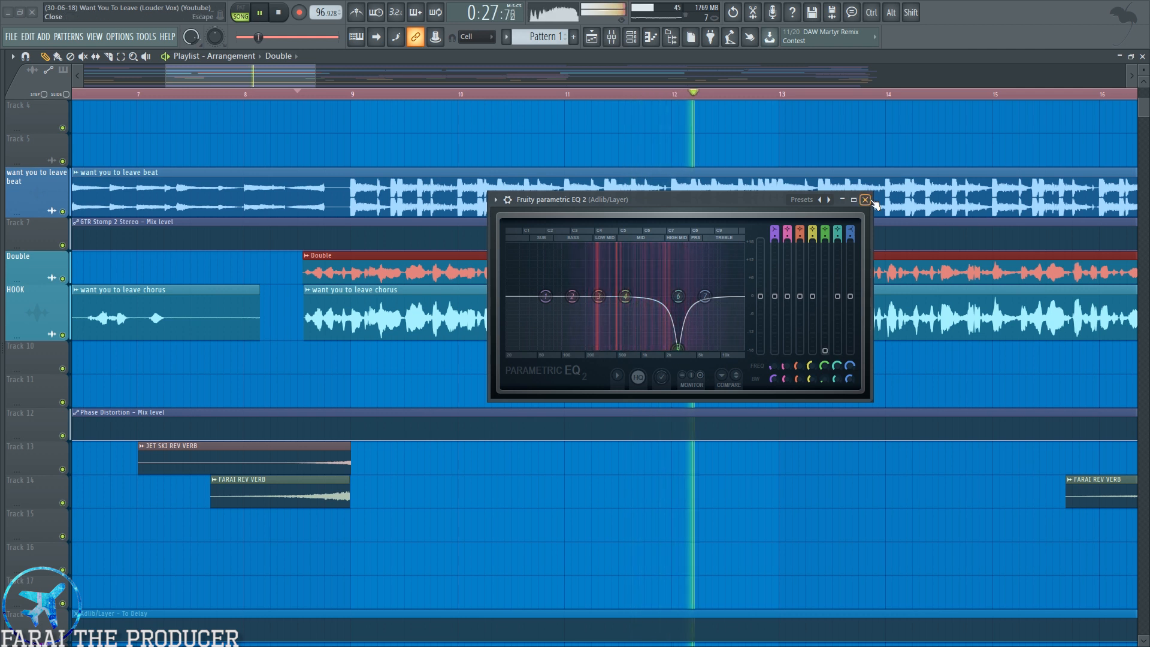
Close Fruity parametric EQ 2, return from the playlist to the mixer and stop playback.
left_click(865, 200)
scroll(635, 91, "down", 3)
left_click(611, 37)
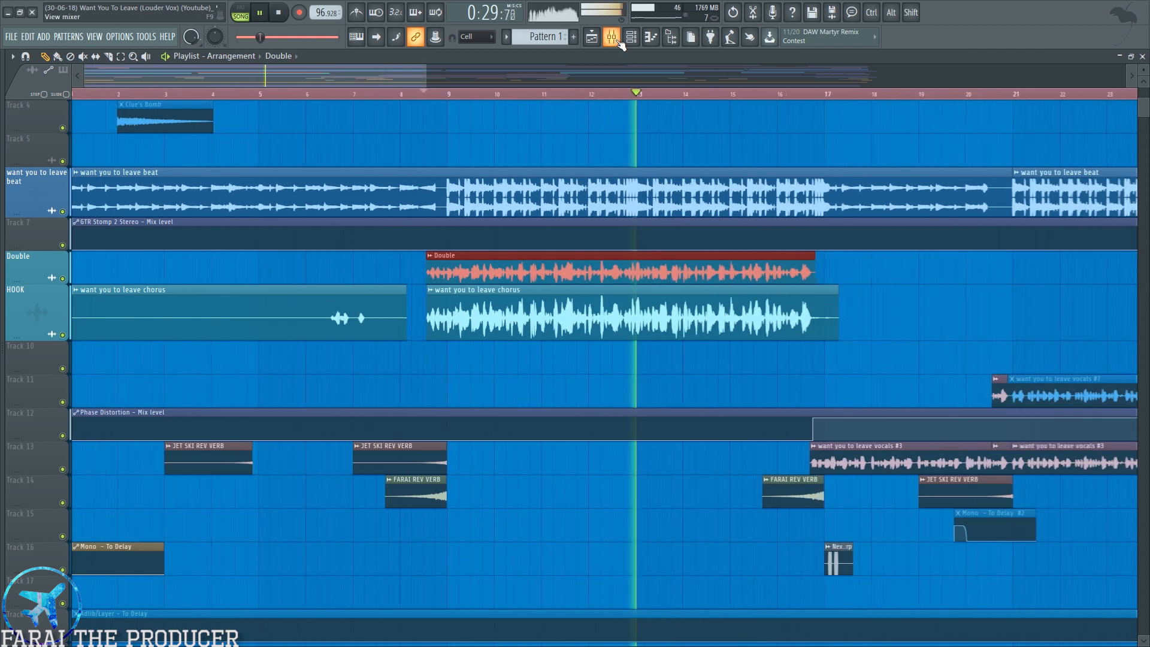
key("space")
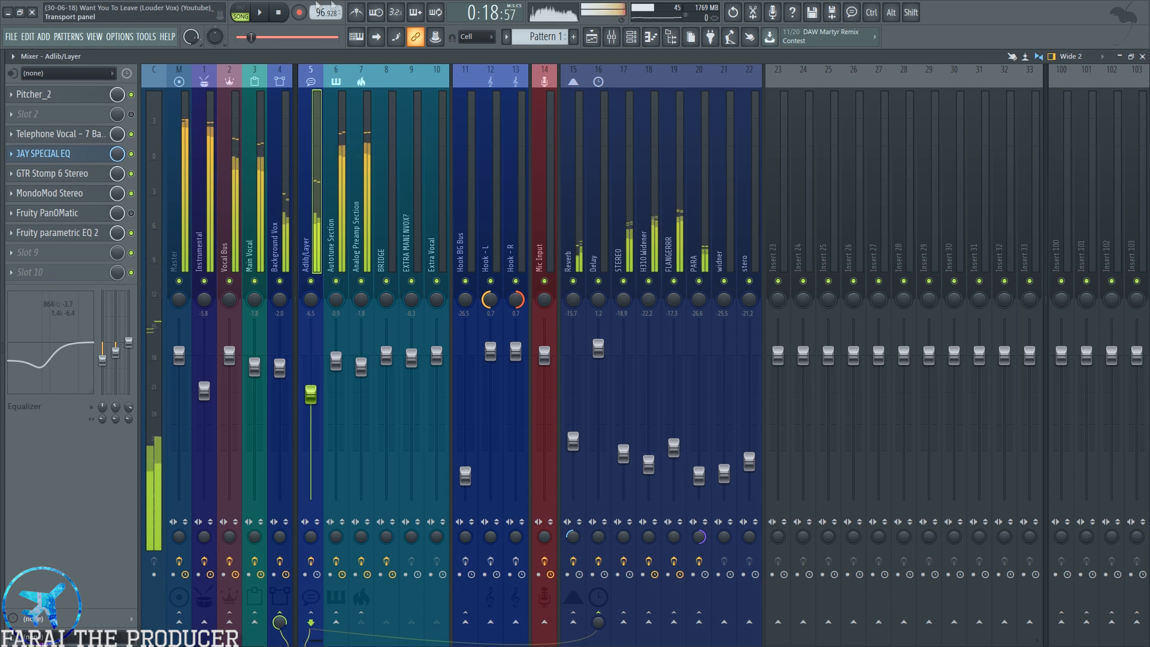
Review Fruity parametric EQ 2 and GTR Stomp 6 Stereo on the Adlib/Layer track once more, closing both plugins.
left_click(84, 232)
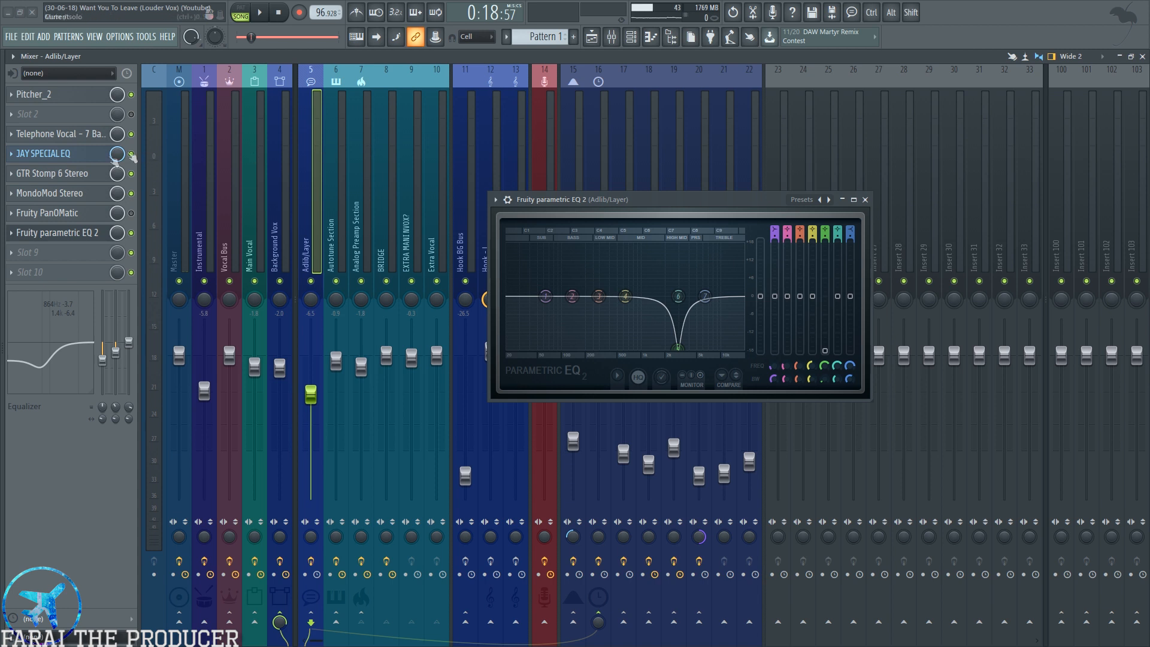
left_click(75, 173)
left_click_drag(639, 258, 557, 314)
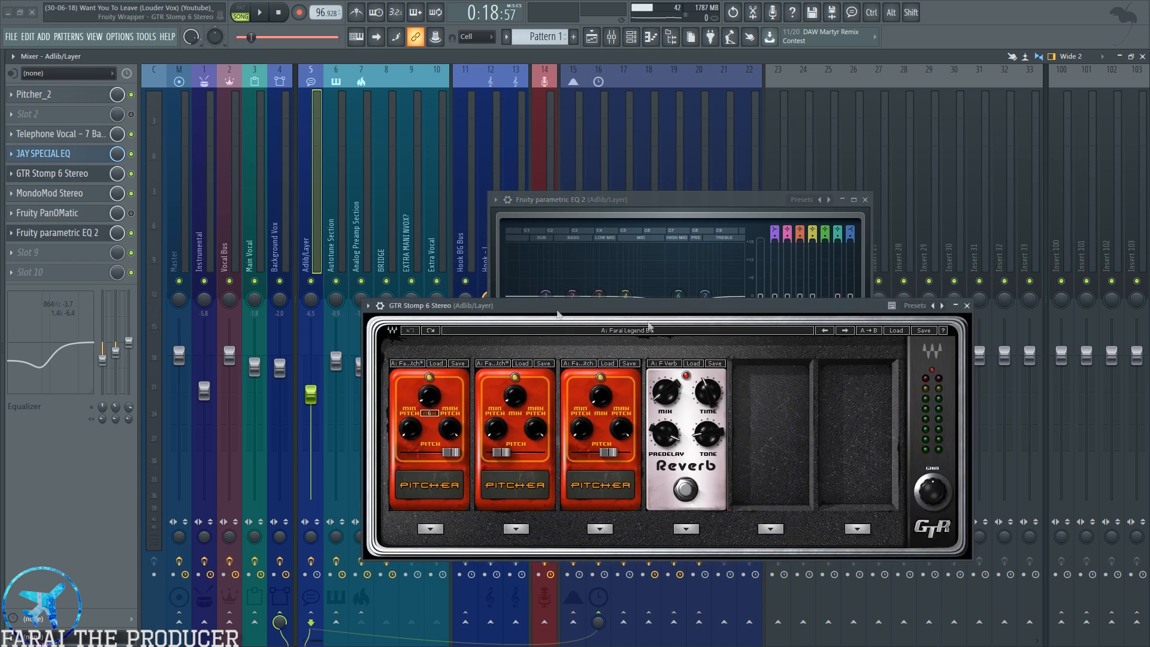
left_click(967, 306)
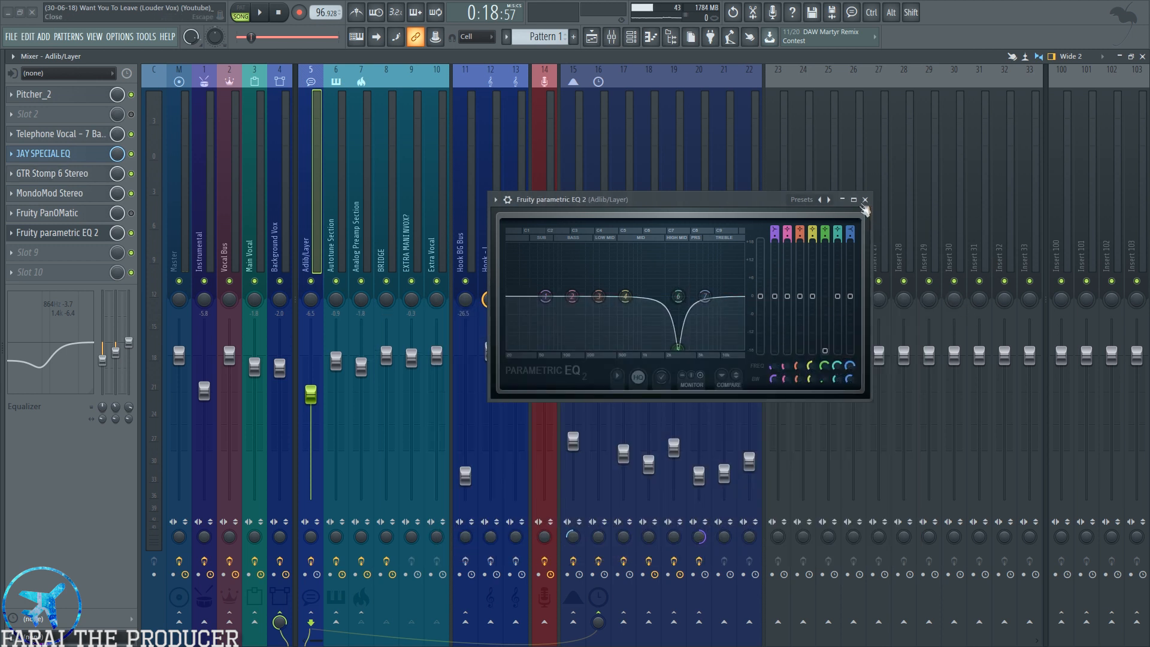
left_click(864, 201)
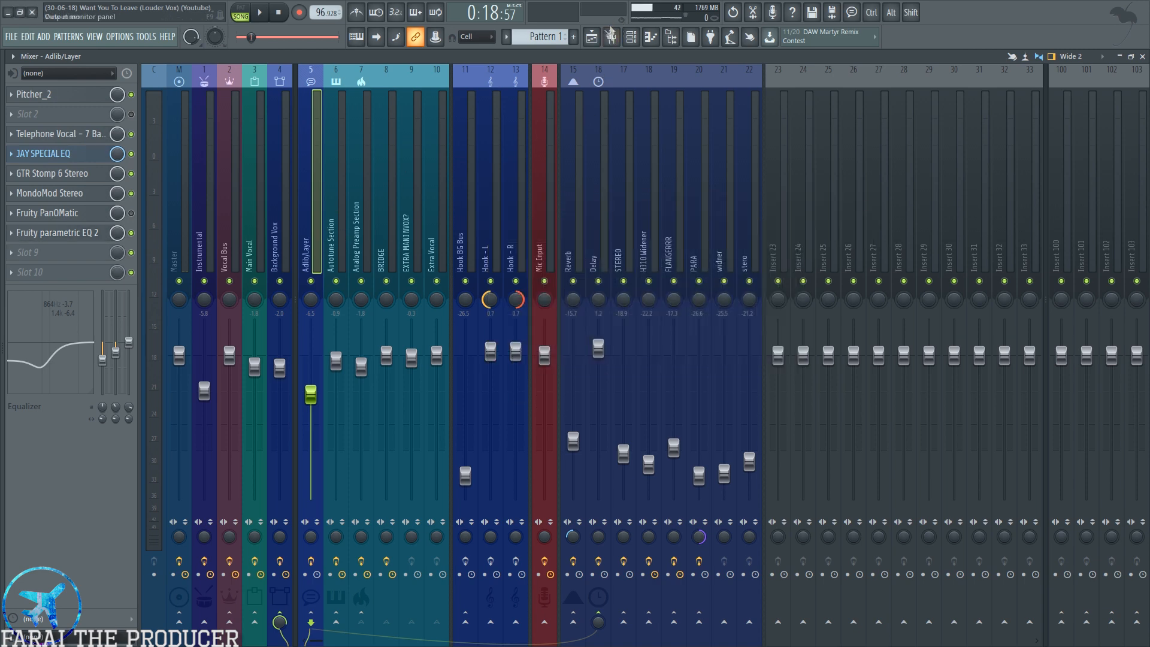
Play the song in the playlist from just before bar 28, ahead of the want you to leave vocals #4 clip.
left_click(610, 35)
scroll(541, 98, "down", 2)
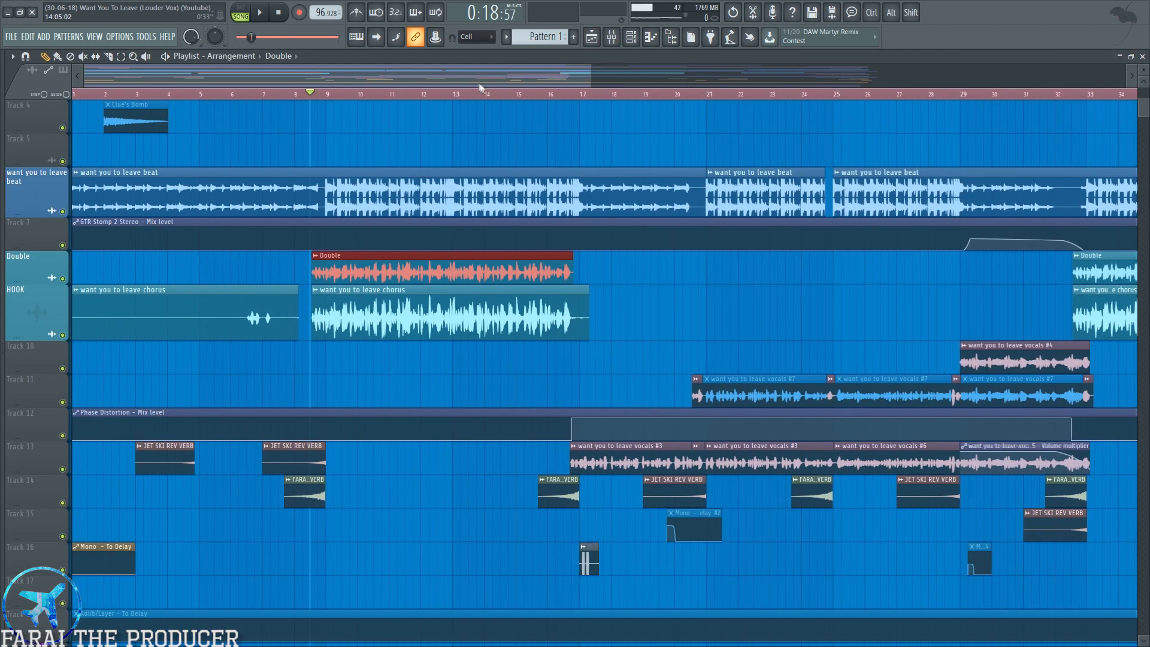
left_click_drag(478, 82, 621, 93)
left_click(637, 95)
key("space")
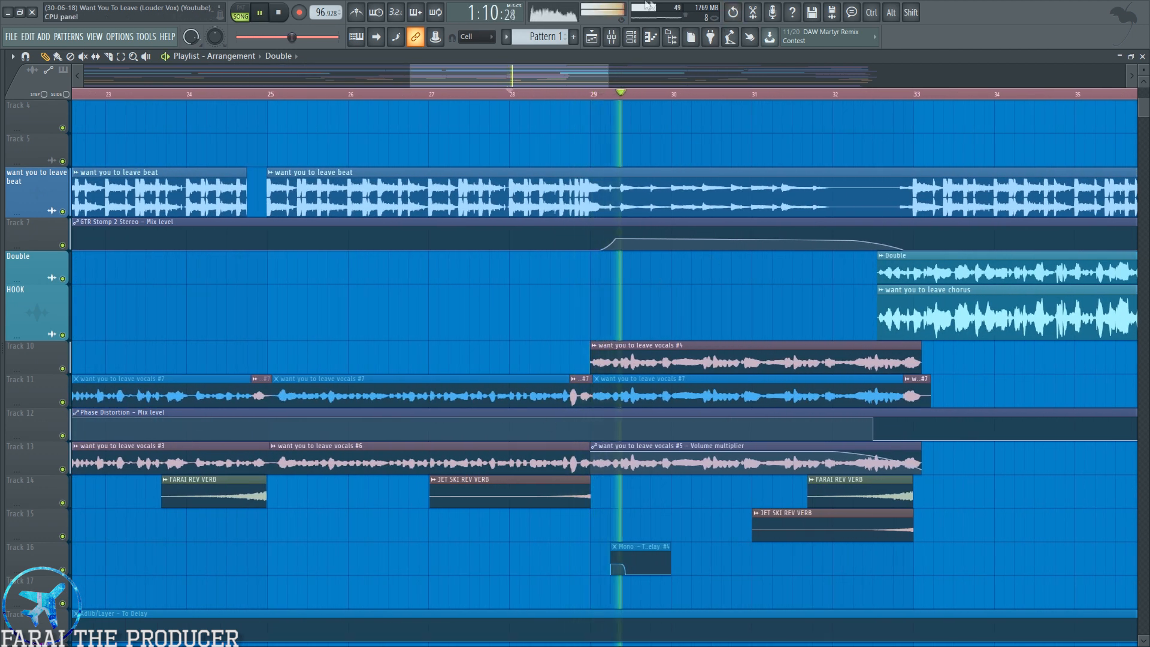
Inspect the BRIDGE track's effect chain in the mixer during playback and return to the playlist.
left_click(611, 37)
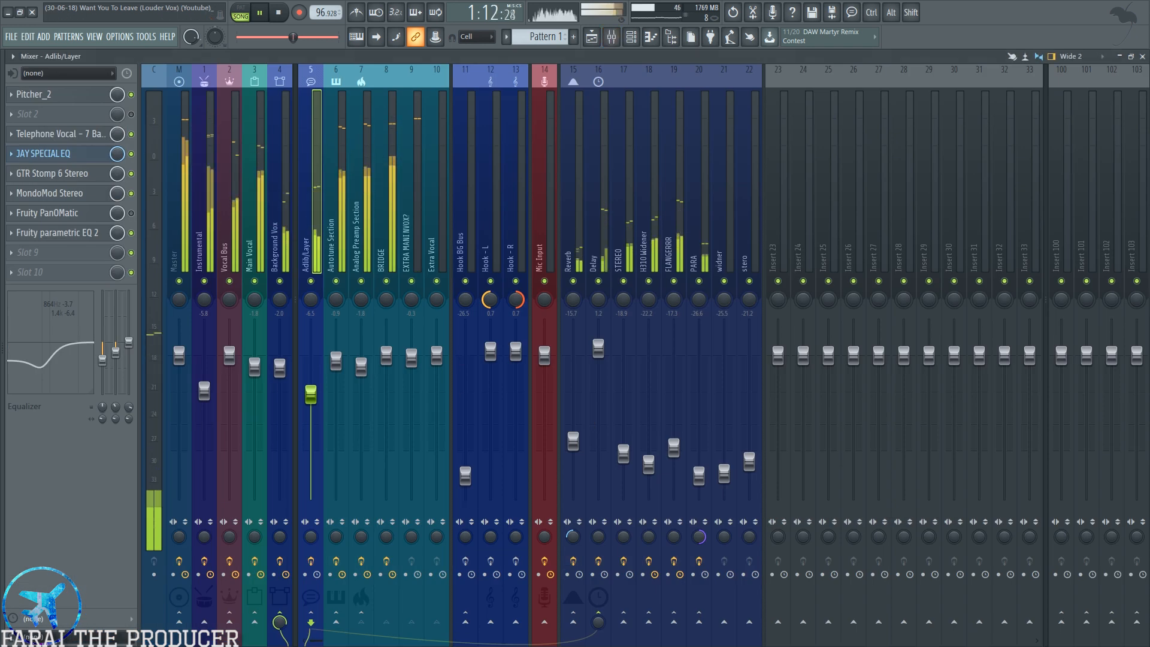
left_click(386, 192)
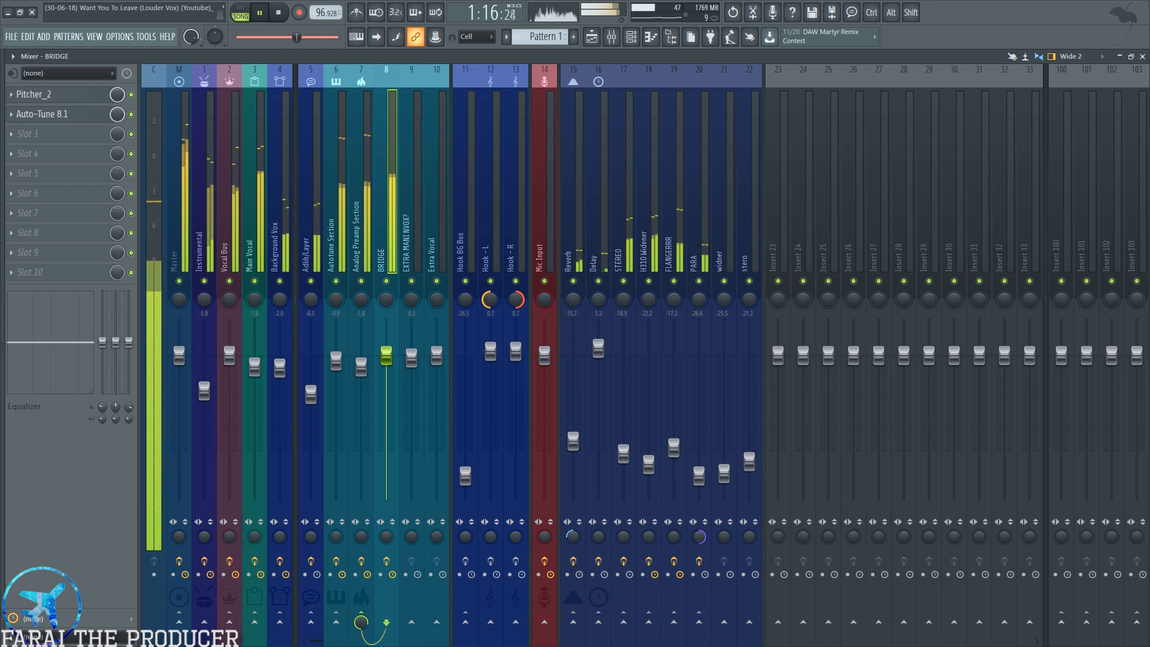
left_click(603, 31)
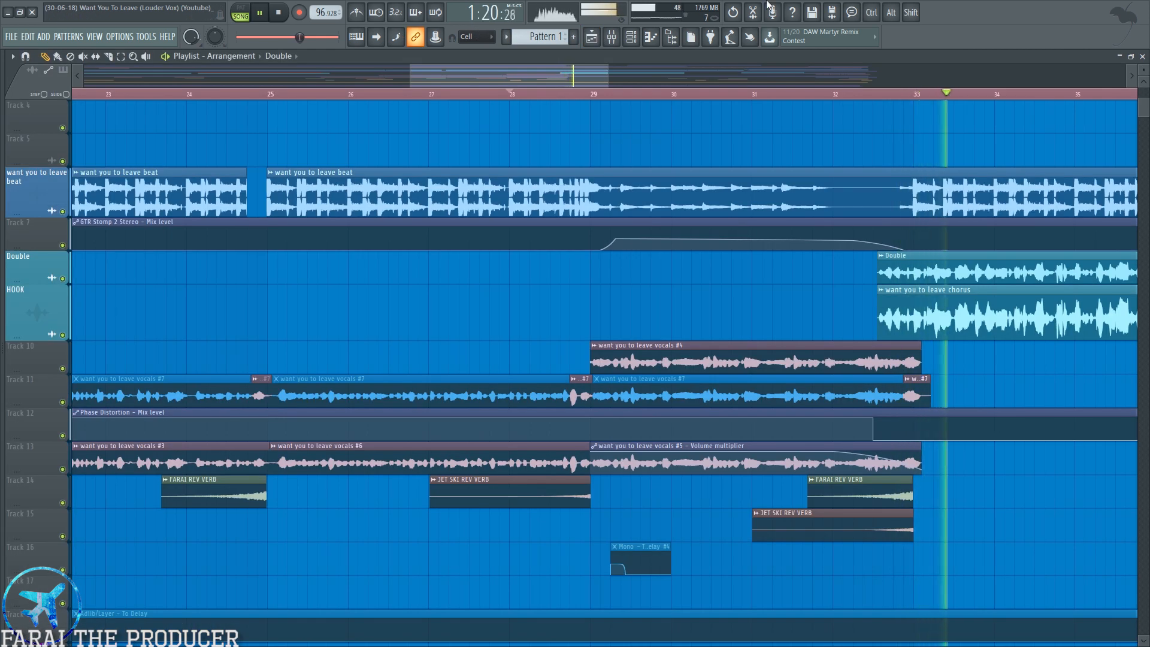
Stop playback and review the arrangement around the GTR Stomp 2 Stereo mix level automation between bars 29 and 33.
key("space")
scroll(644, 99, "down", 3)
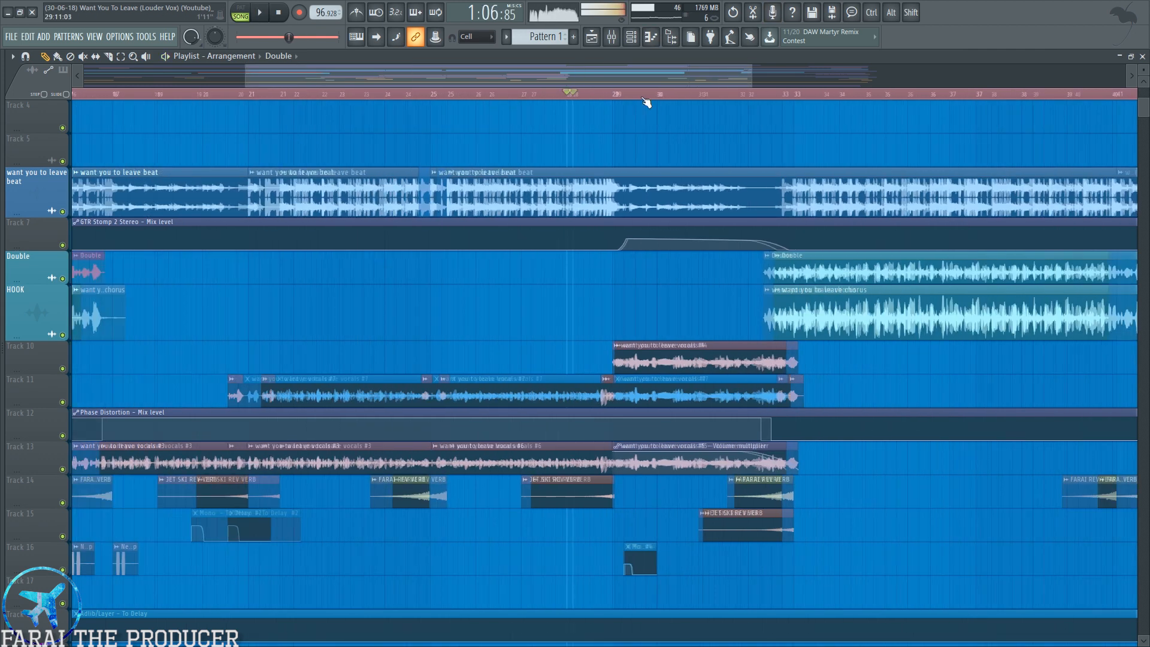
left_click_drag(641, 67, 685, 76)
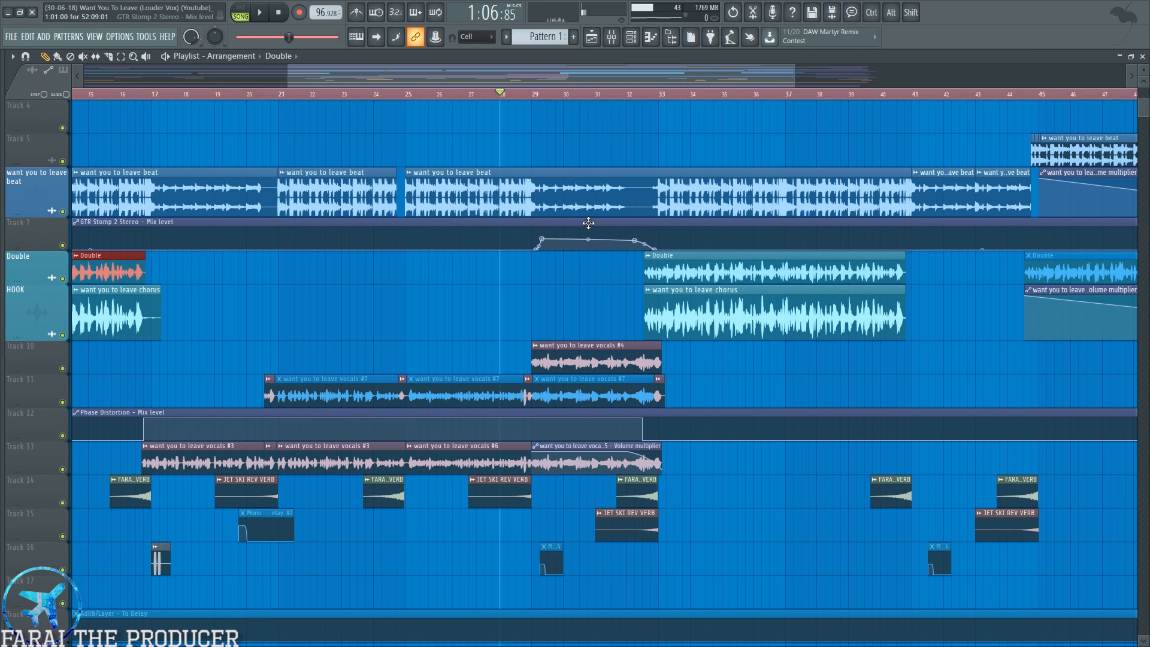
left_click(590, 286)
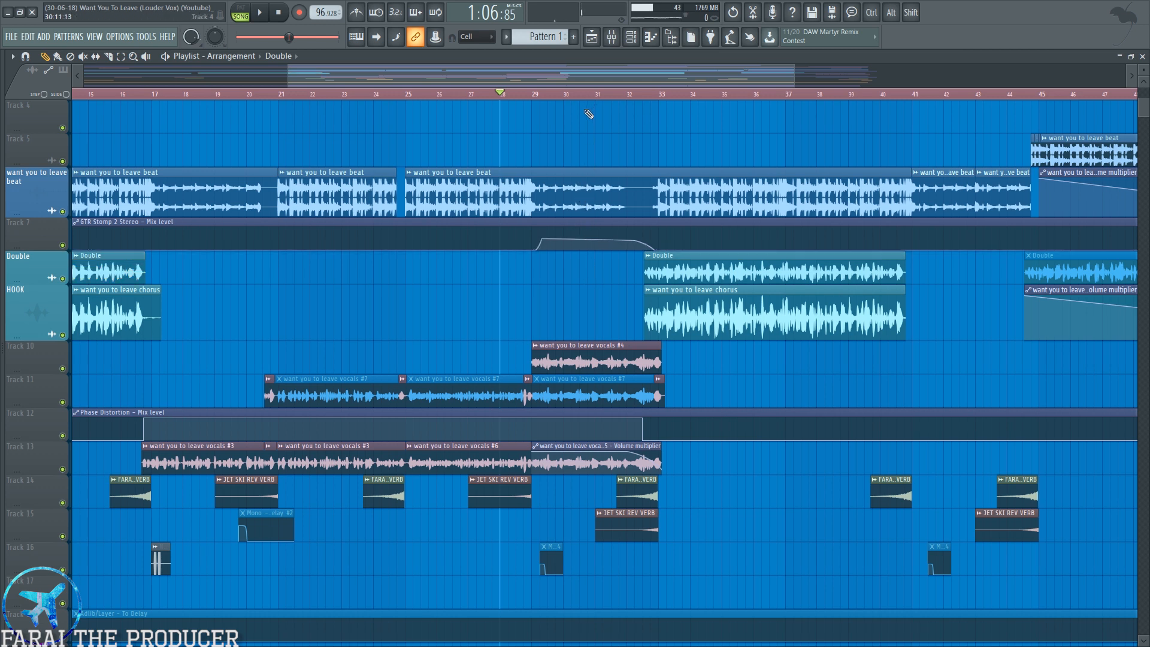
Point out the bridge part of the want you to leave beat clip starting at bar 25, selecting and deselecting it.
left_click_drag(538, 200, 653, 203)
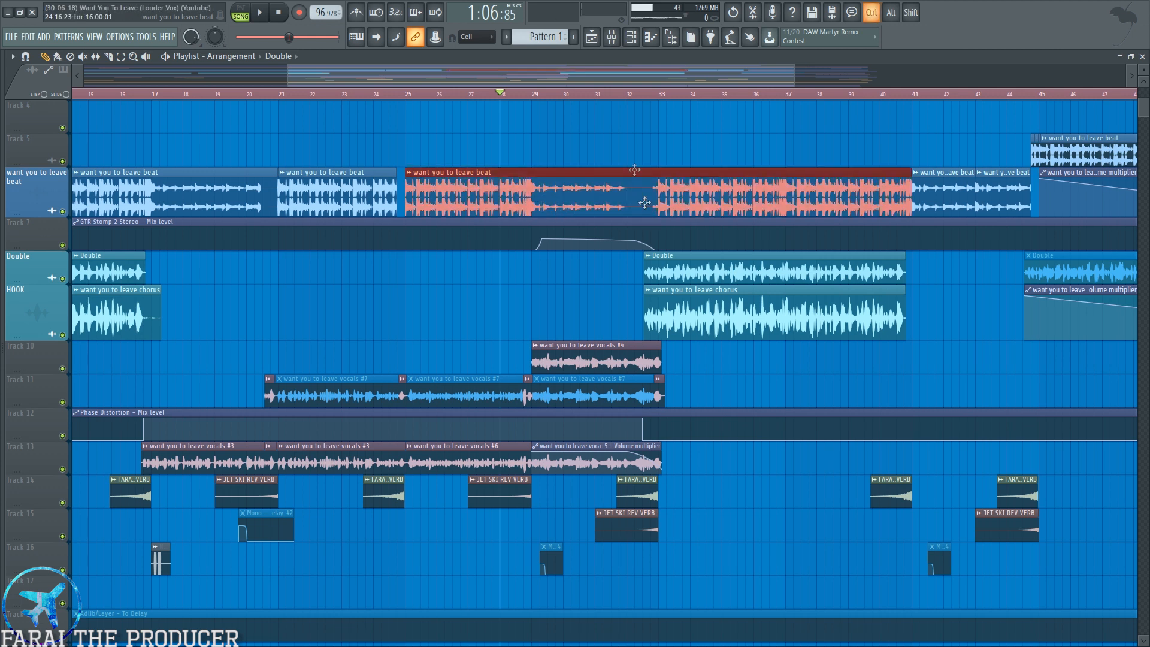
left_click(627, 148, "ctrl")
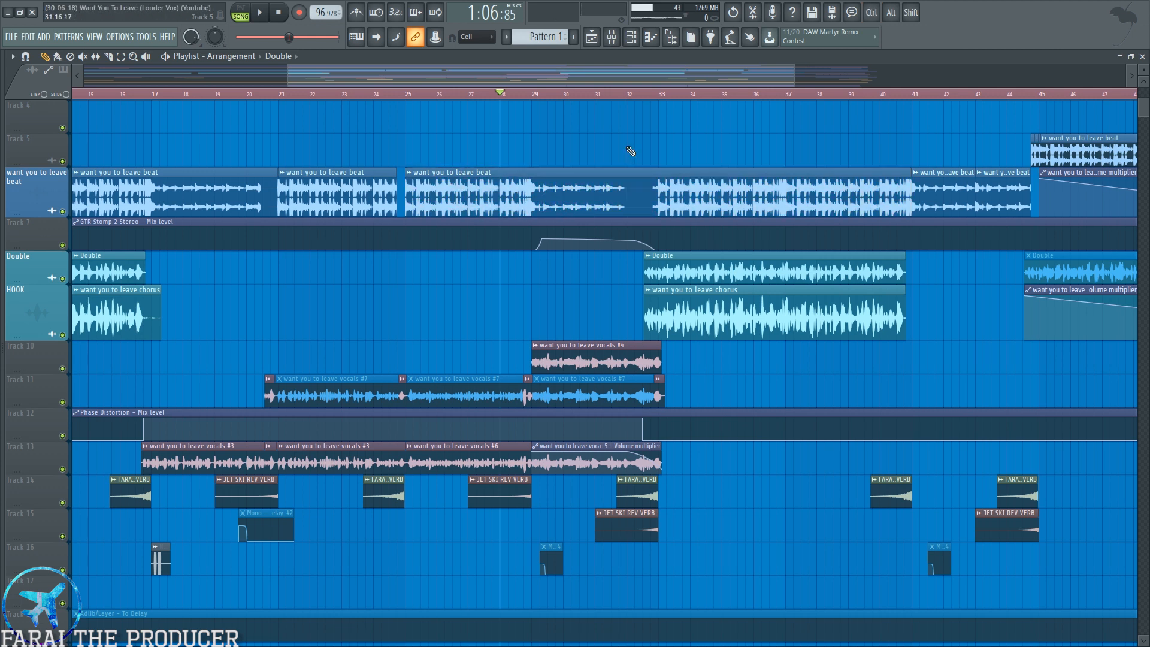
left_click_drag(546, 170, 572, 177)
left_click(593, 143, "ctrl")
left_click_drag(438, 189, 570, 198)
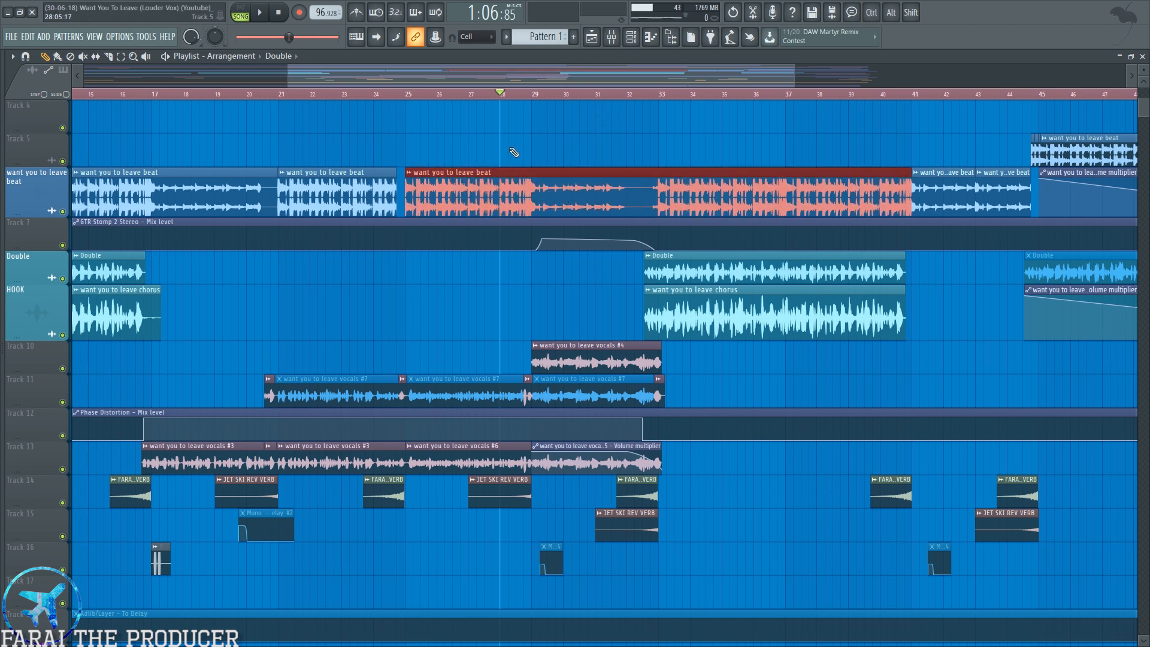
left_click(513, 152, "ctrl")
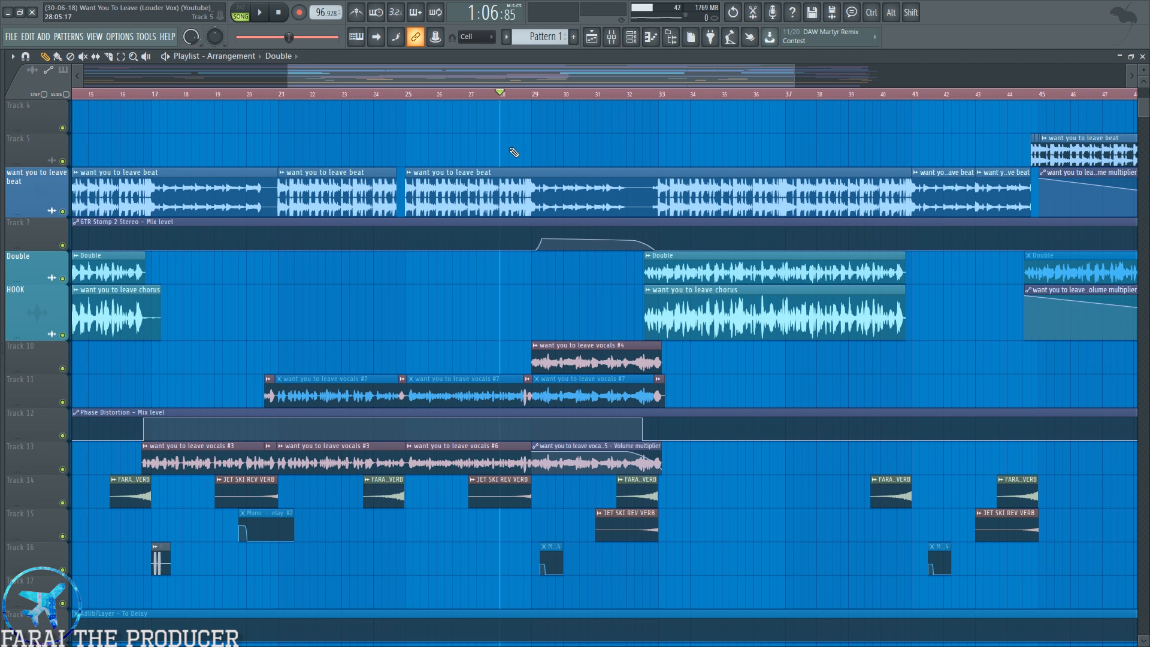
Inspect the Analog Preamp Section track's effect chain in the mixer and return to the playlist.
left_click(610, 36)
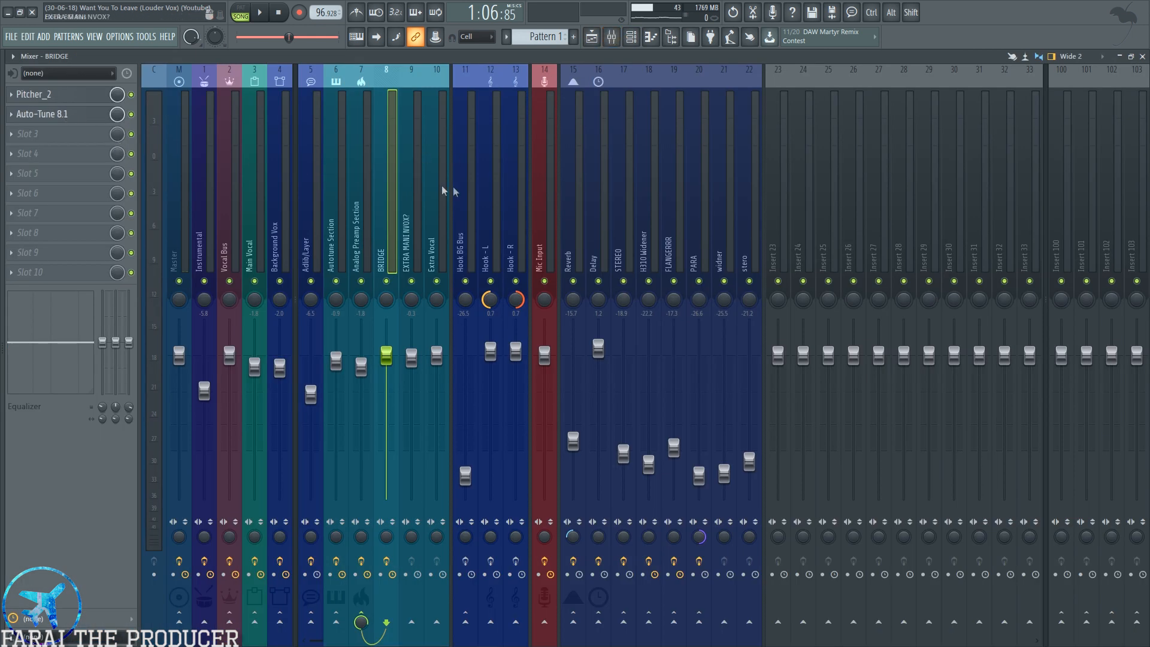
left_click(361, 231)
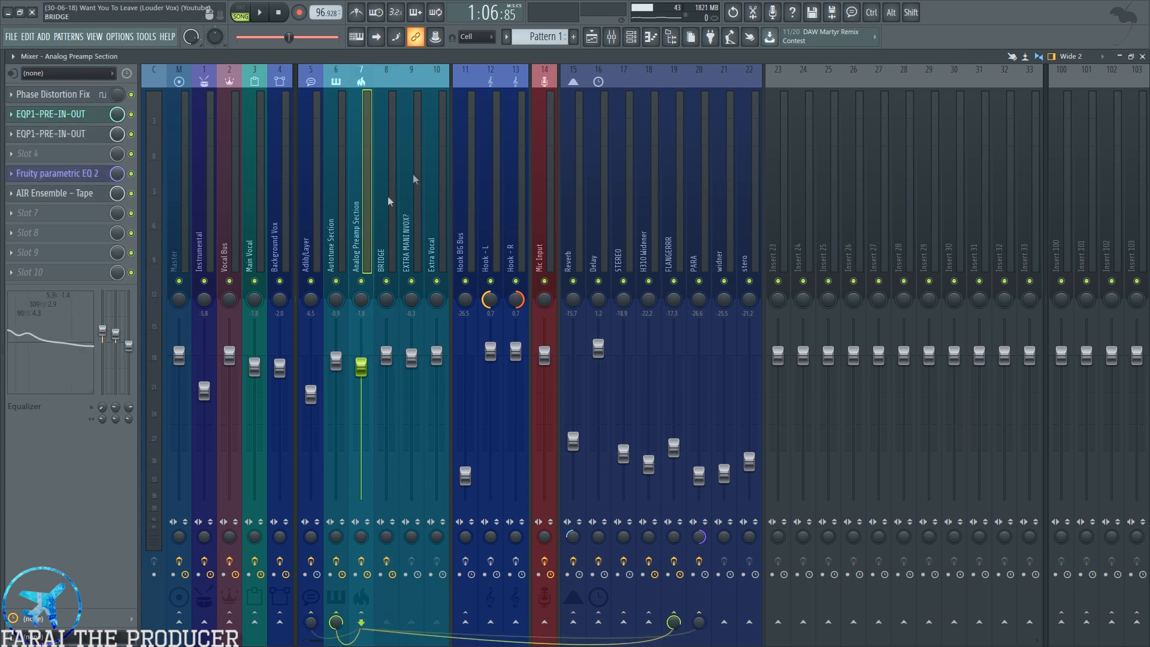
left_click(591, 37)
Point out the Love Philter and GTR Stomp 2 Stereo mix level automation clips by selecting each in the playlist.
scroll(514, 317, "up", 3)
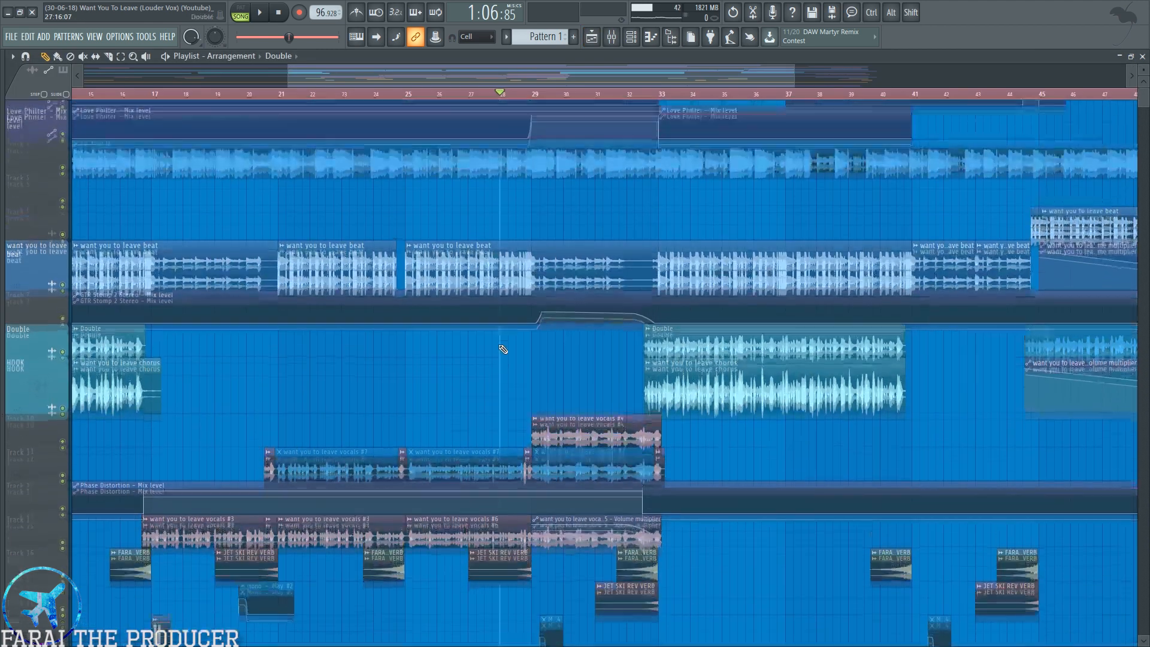
left_click(286, 154)
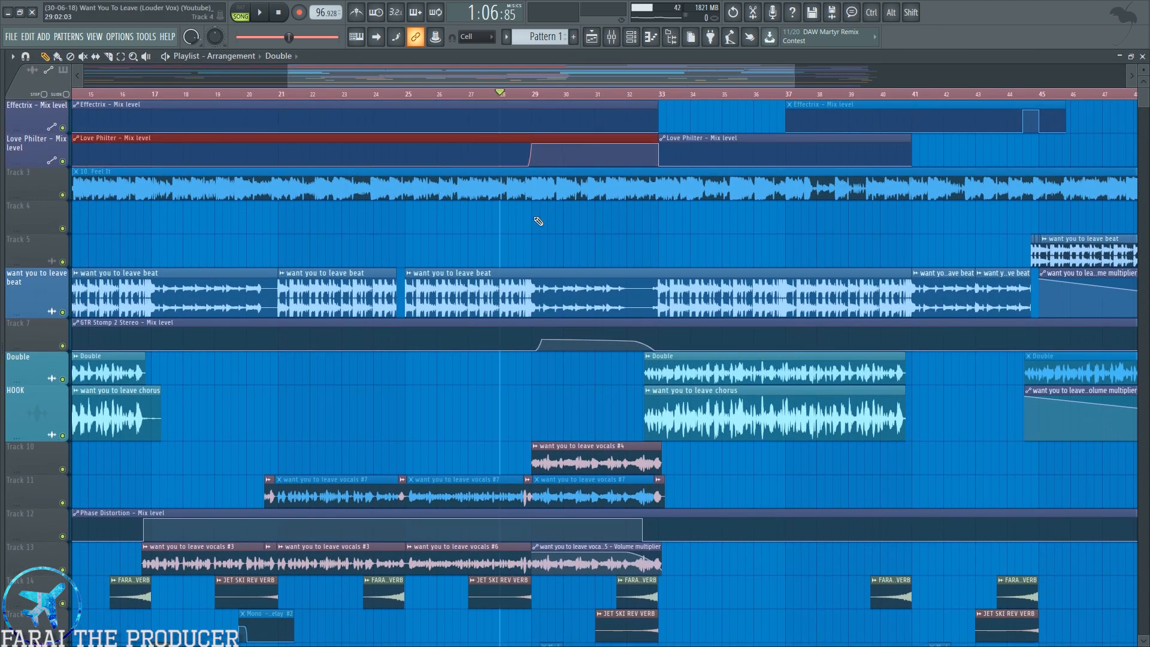
left_click(457, 344)
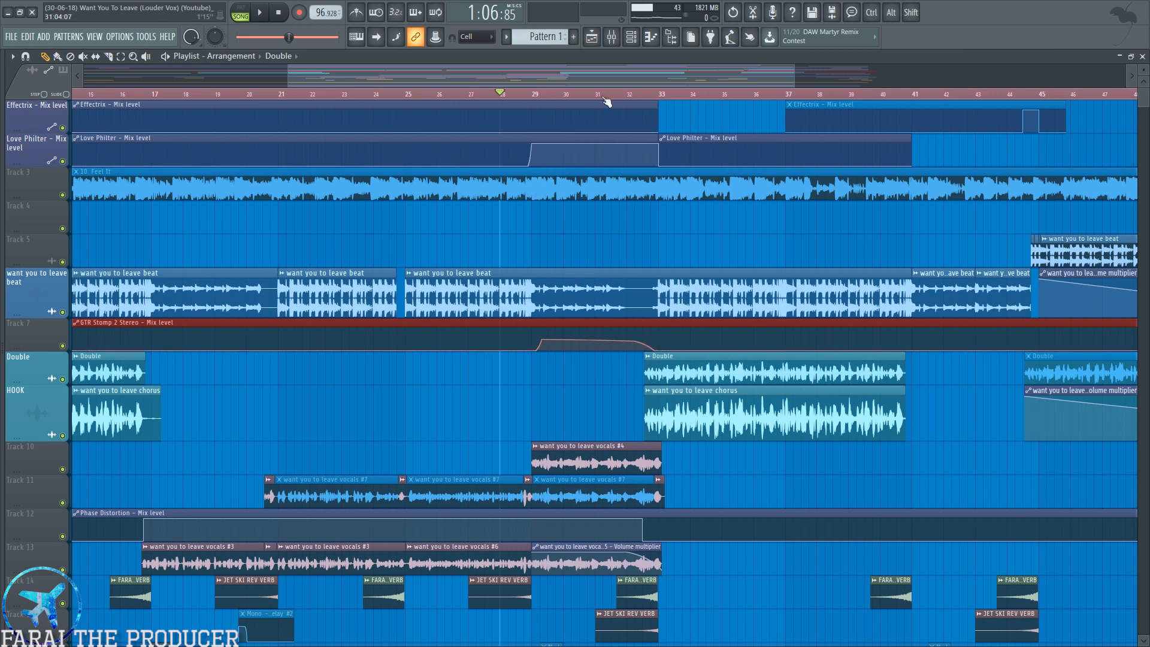
Check the effect chains of the Autotune Section, Adlib/Layer, Background Vox, Main Vocal and Vocal Bus tracks in the mixer.
left_click(611, 36)
left_click(339, 237)
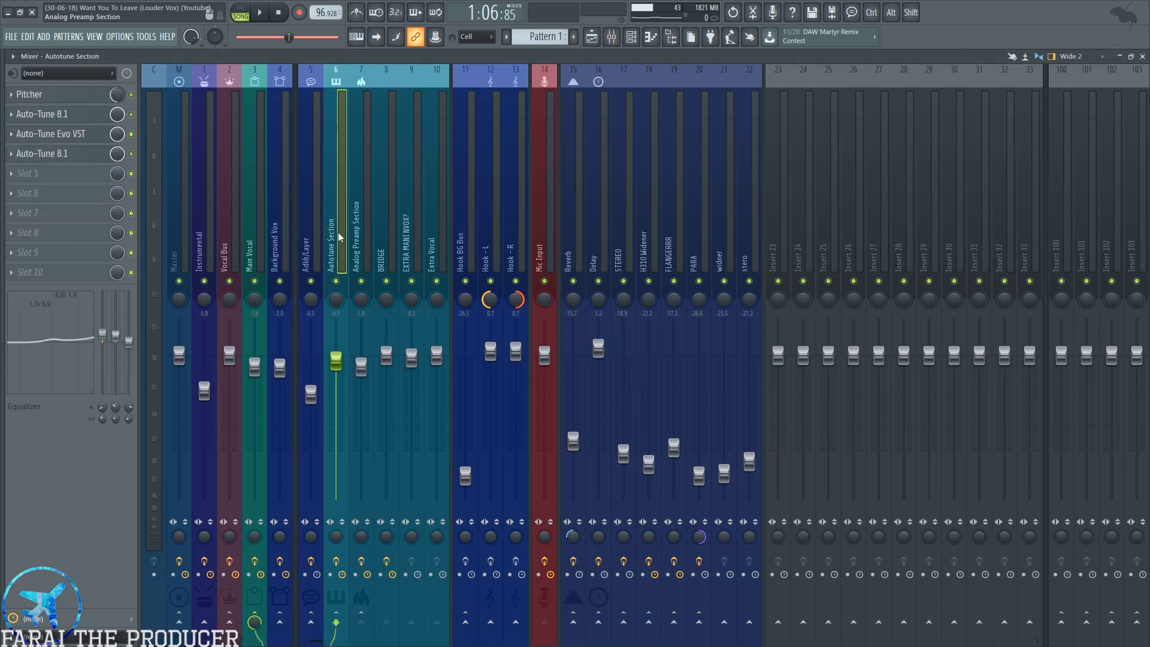
left_click(303, 238)
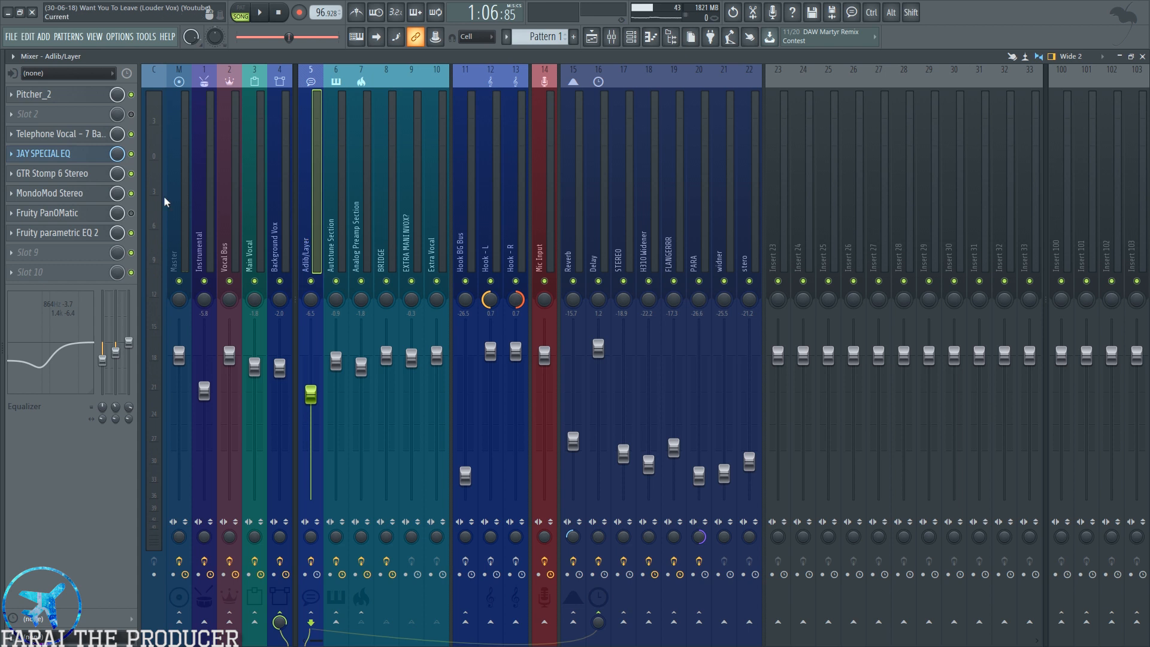
left_click(280, 207)
left_click(257, 215)
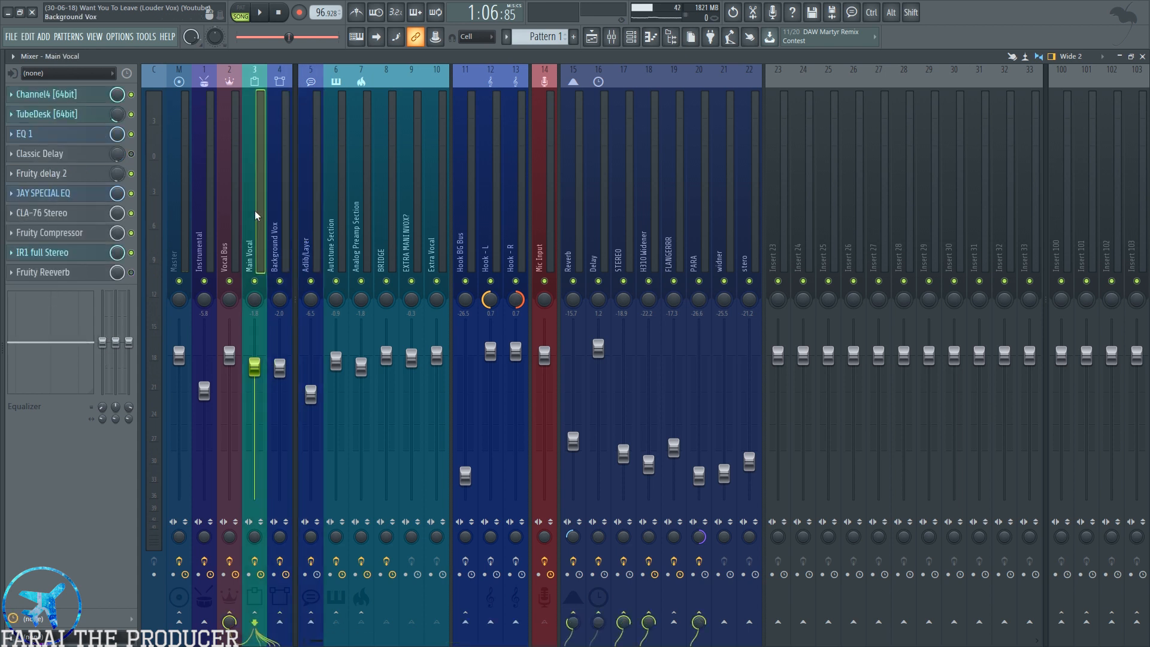
key("Left")
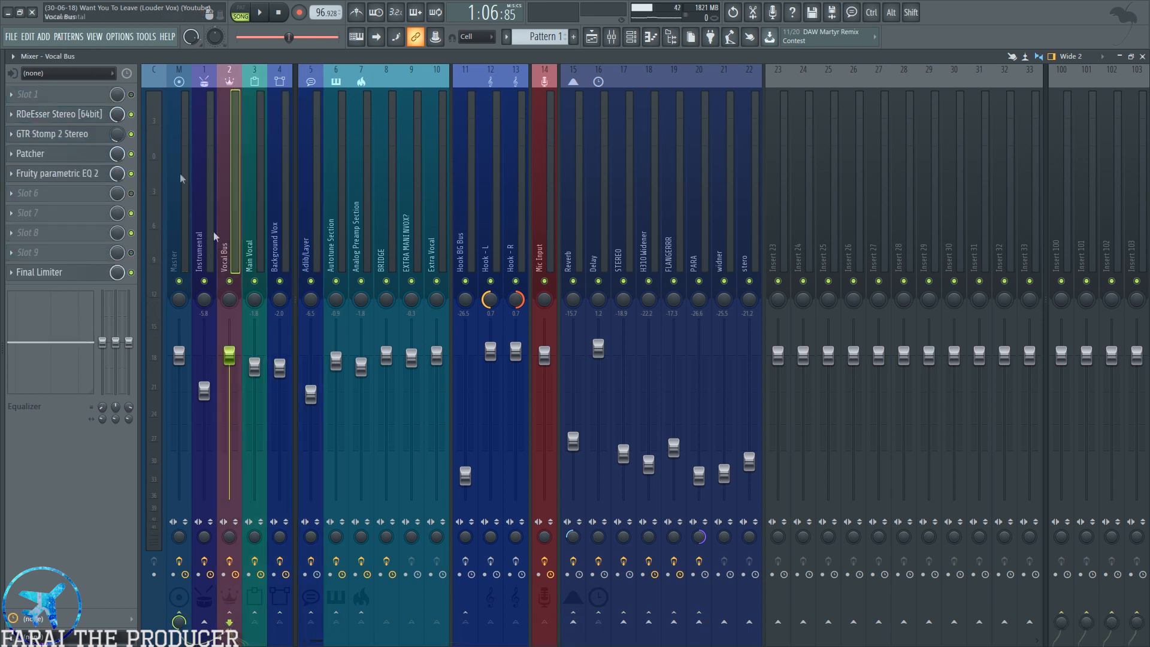
Open GTR Stomp 2 Stereo on the Vocal Bus and Fruity Love Philter on the Instrumental track, moving both windows aside.
left_click(78, 135)
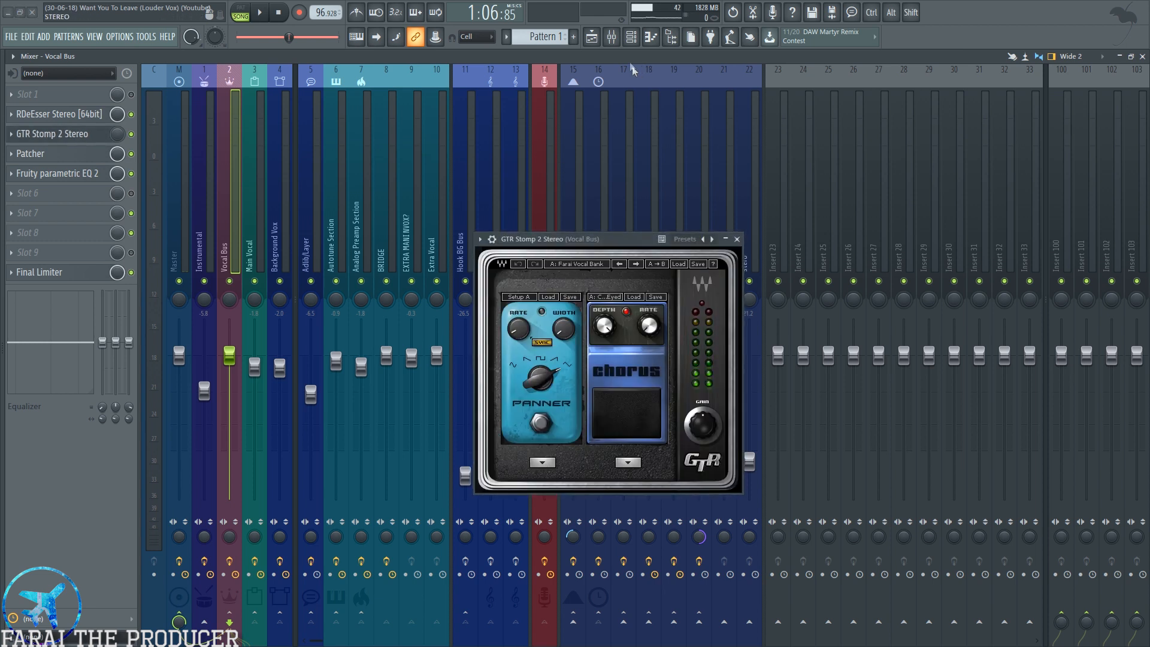
left_click(591, 38)
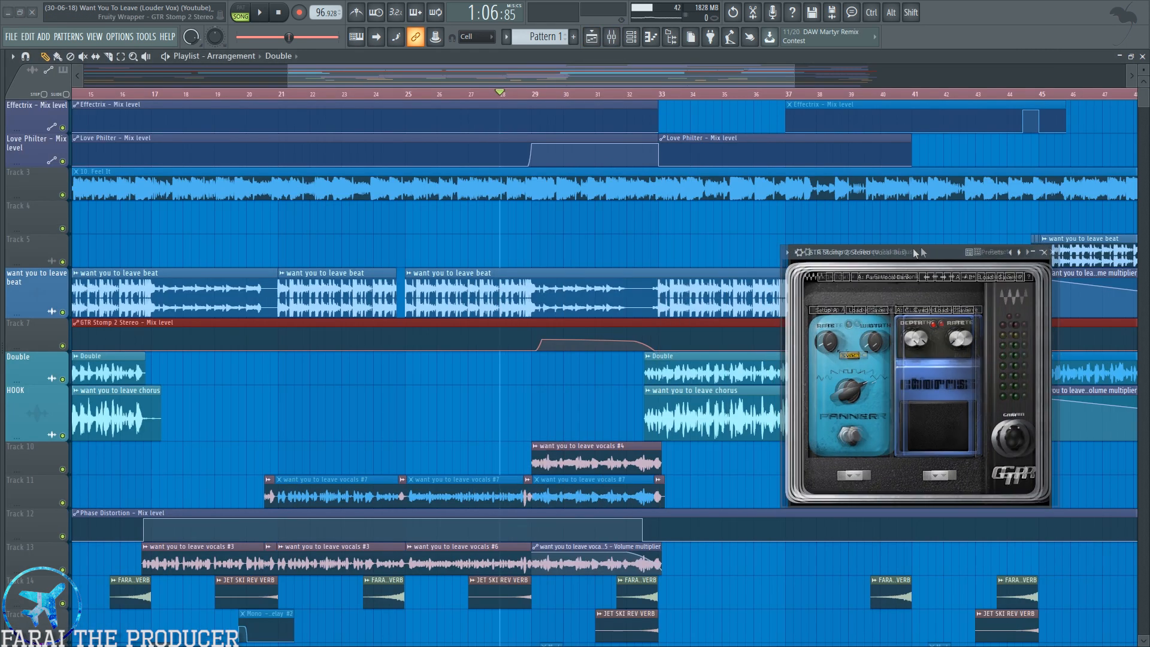
left_click(611, 37)
left_click(207, 211)
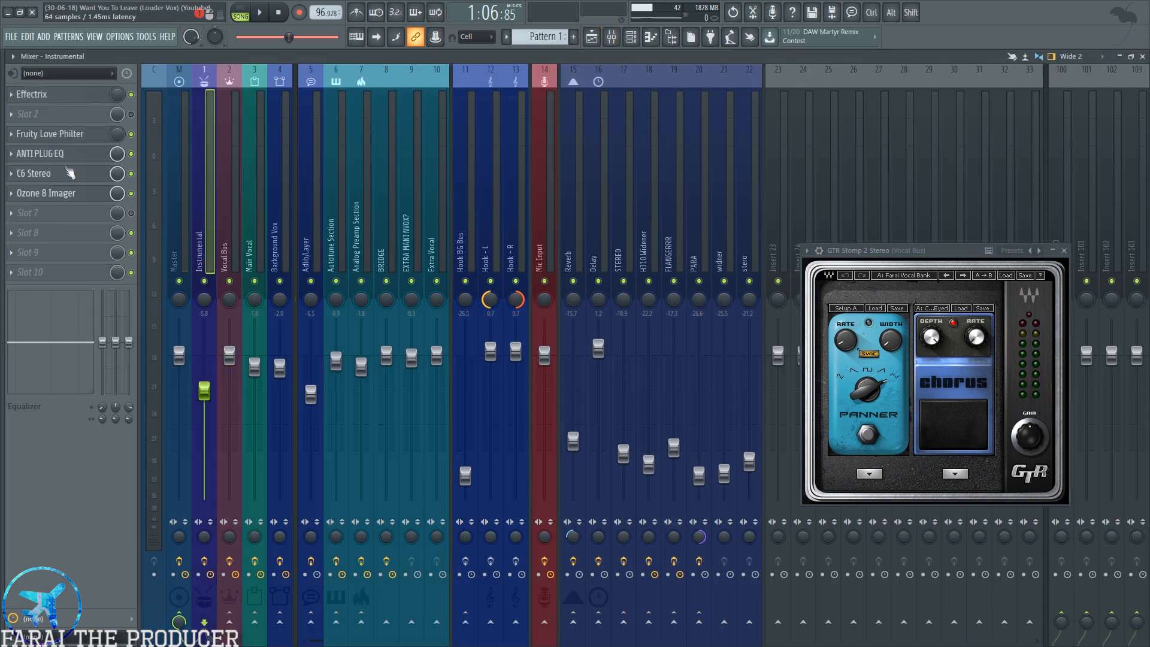
left_click(50, 134)
left_click_drag(624, 193, 375, 376)
Play the bridge while switching the Vocal Bus's GTR Stomp 2 Stereo off and on to compare, and undo the last change.
key("space")
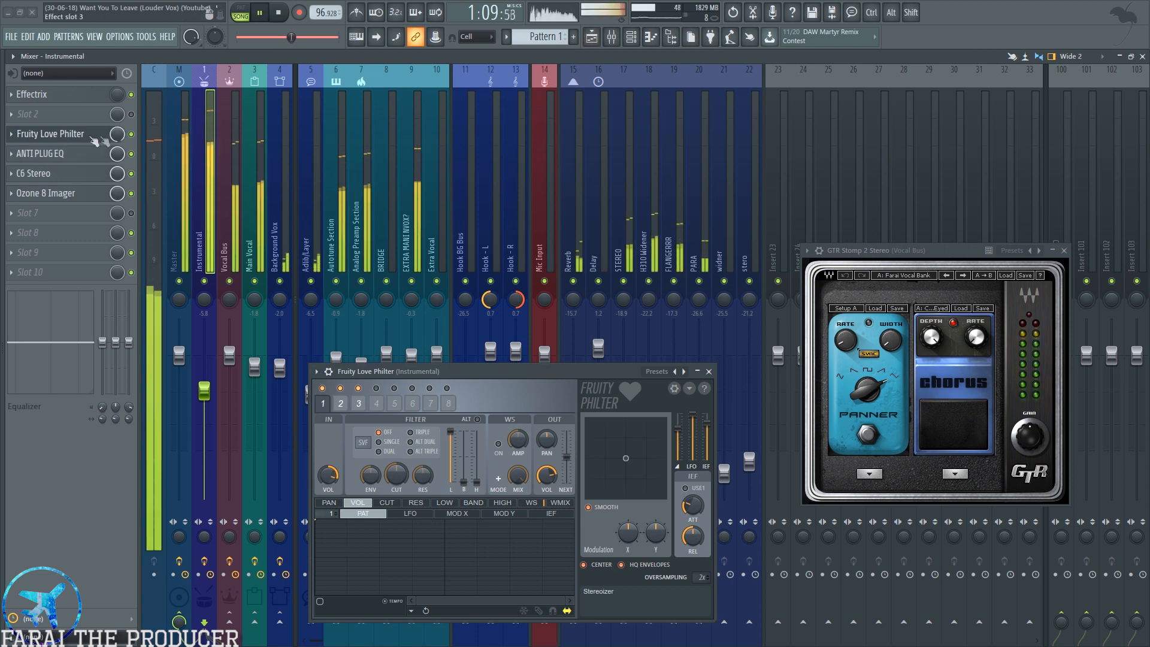
left_click(230, 179)
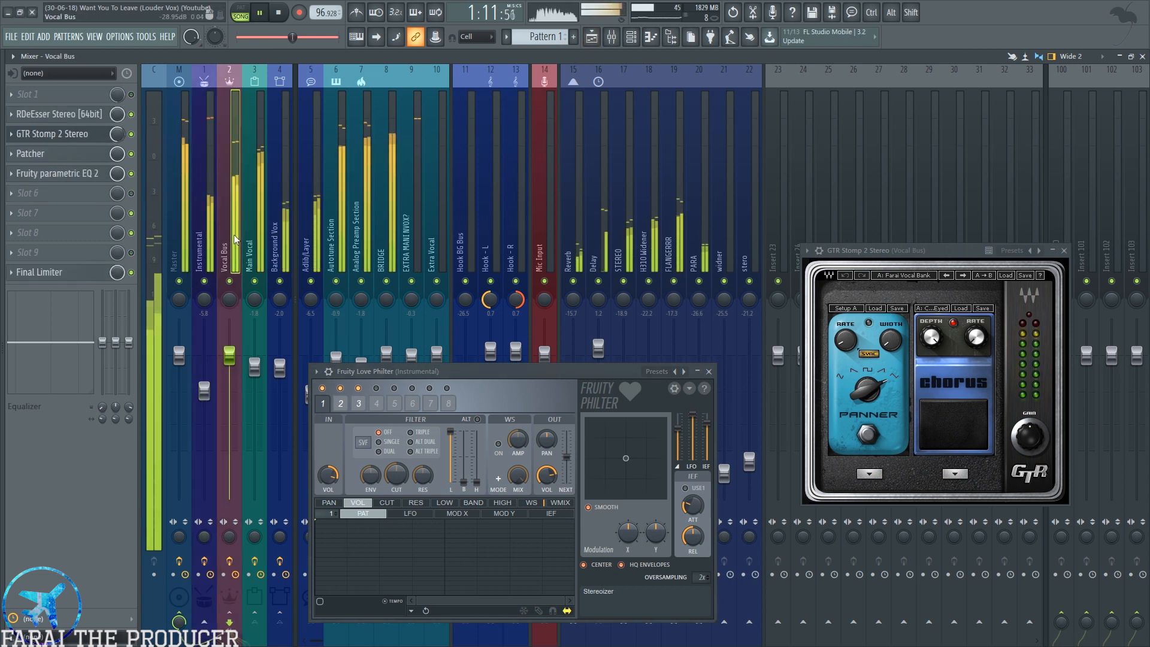
left_click(132, 134)
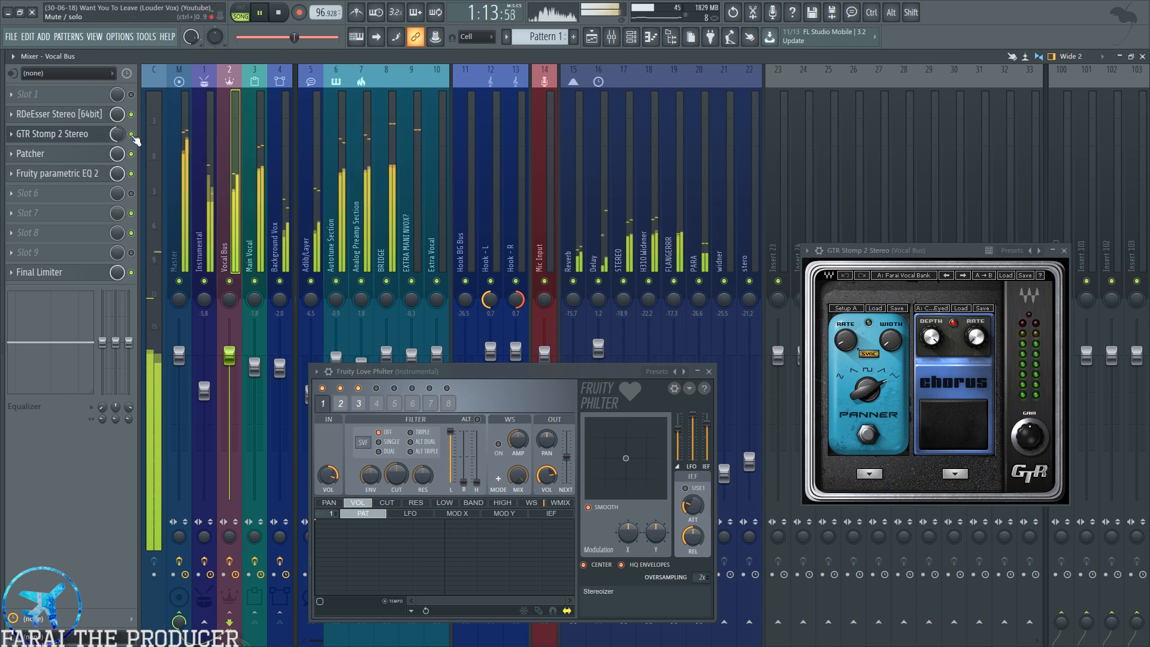
left_click(132, 135)
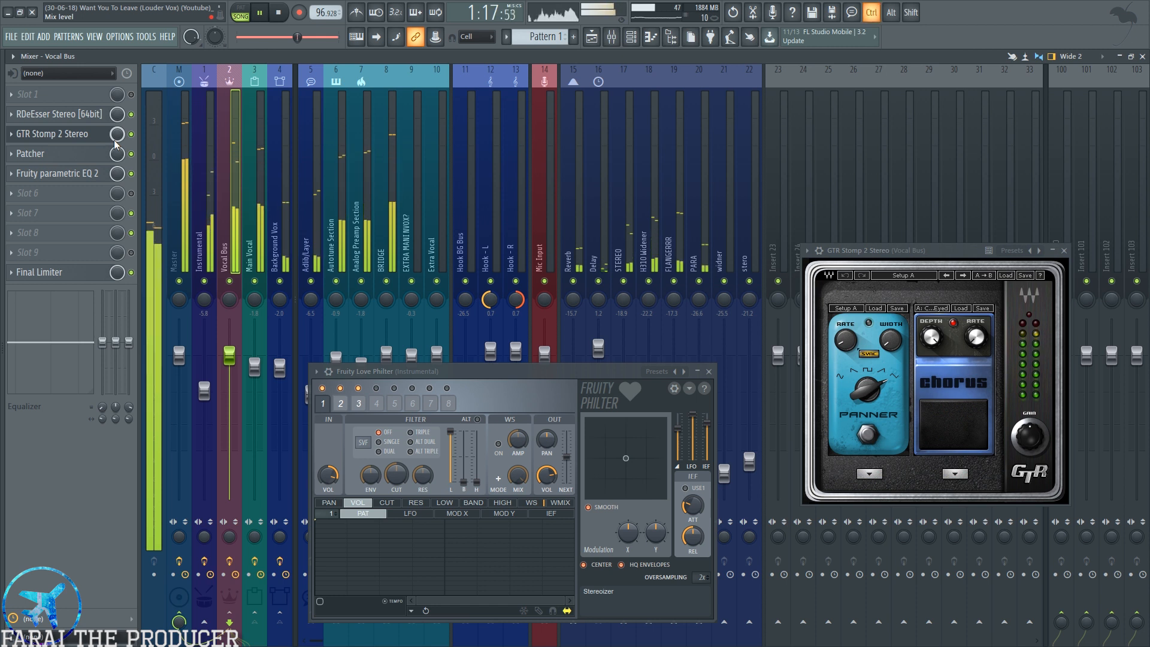
key("ctrl+z")
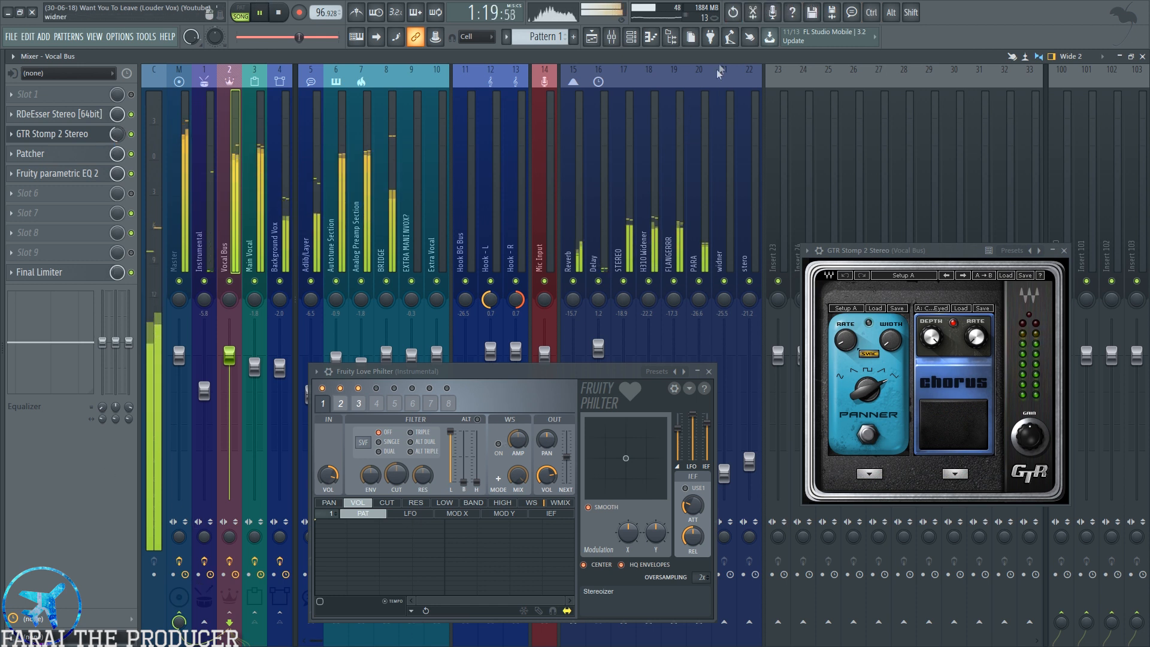
Return to the playlist, stop playback, and bring the GTR Stomp 2 Stereo window forward for review before closing it.
key("F5")
key("space")
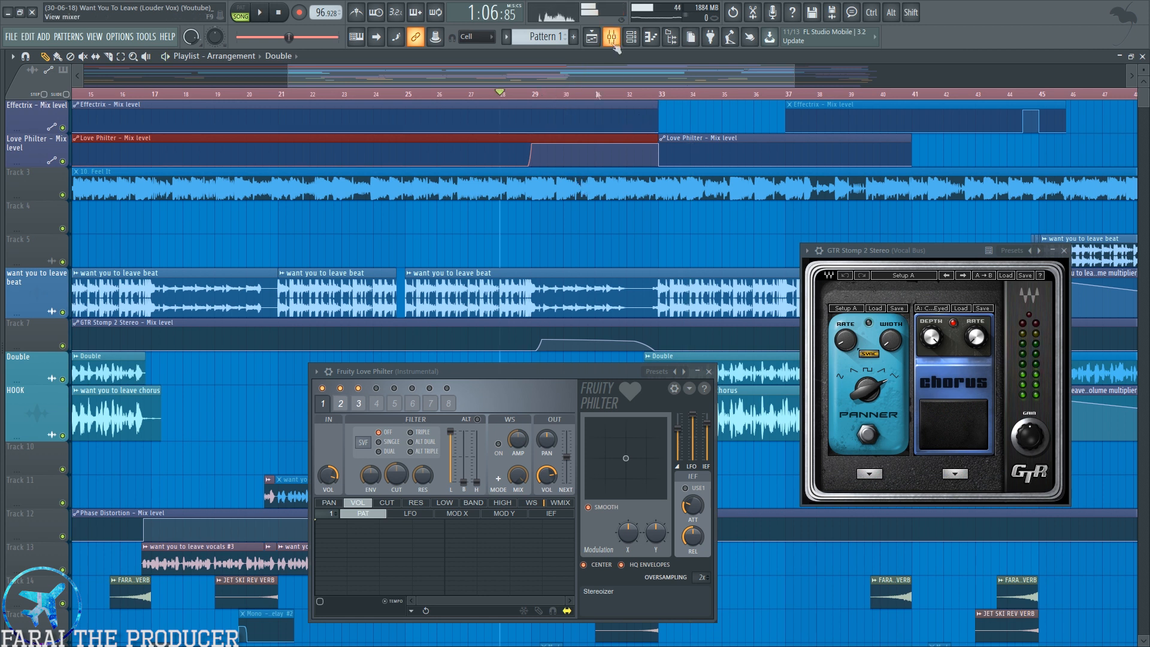
left_click(574, 238)
left_click_drag(934, 250, 651, 219)
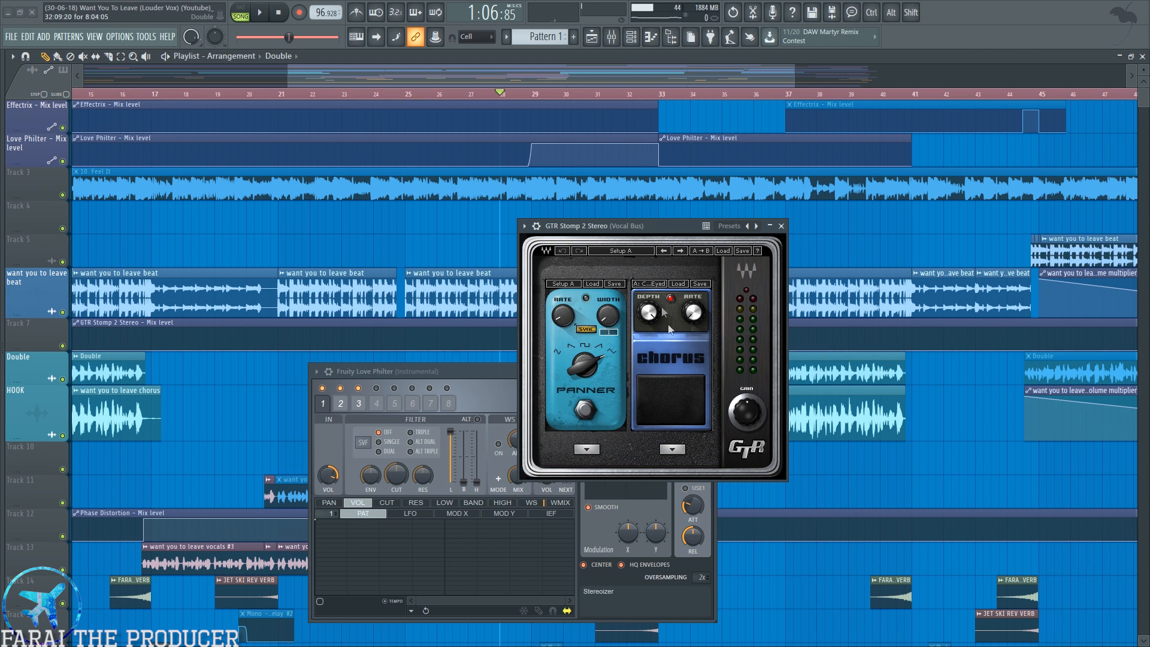
left_click(782, 227)
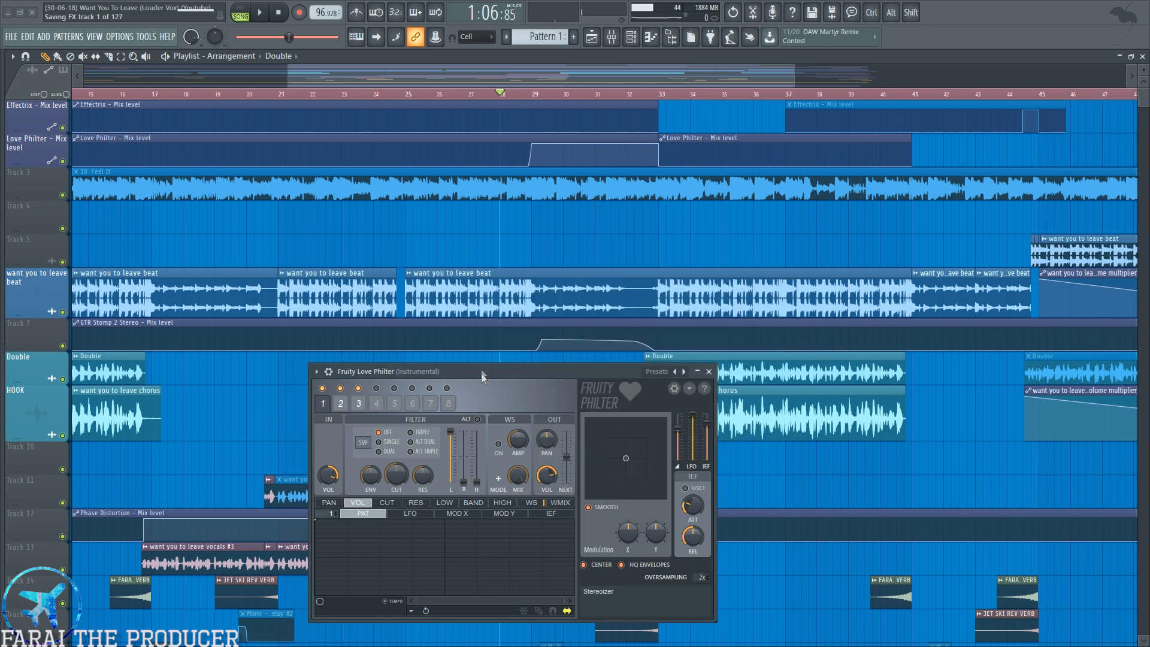
Move the Fruity Love Philter window for review, close it and show the whole arrangement in the playlist.
left_click_drag(455, 372, 470, 343)
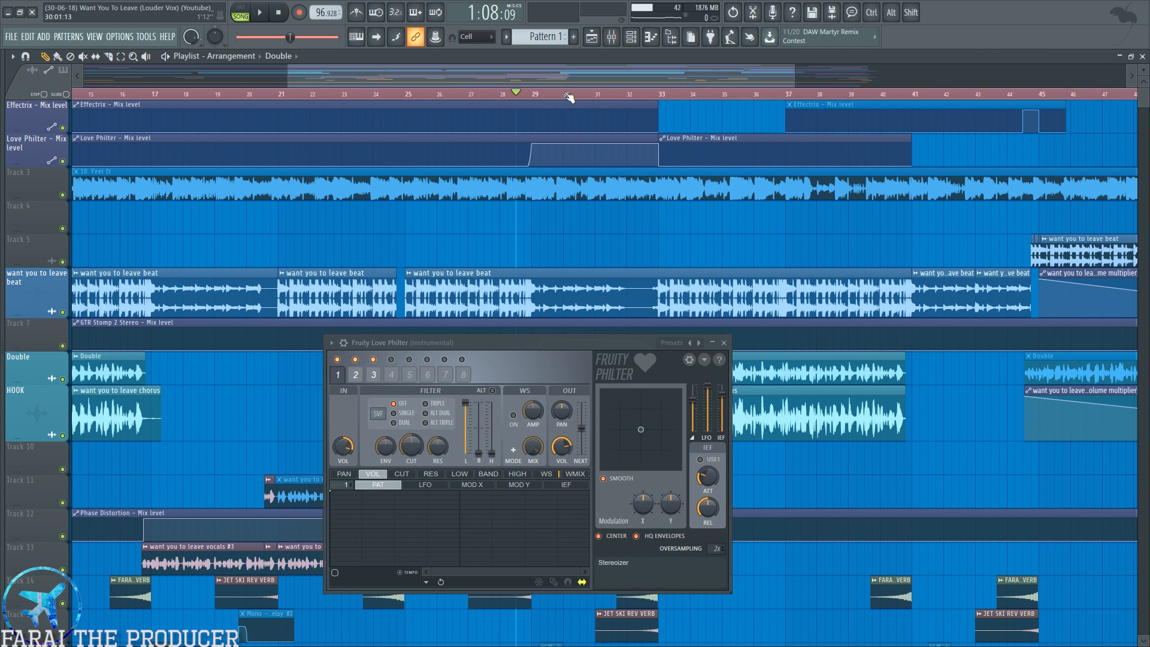
scroll(608, 155, "down", 4)
left_click(724, 342)
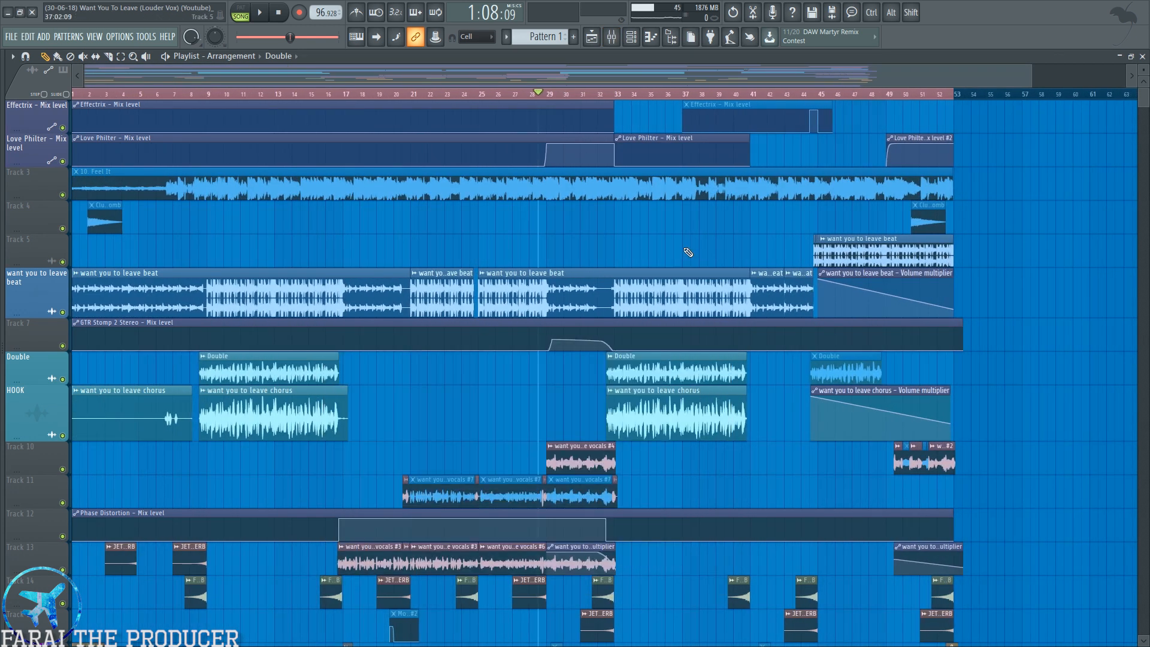
Point out the second Double and want you to leave chorus clips by selecting them, and review the full arrangement.
left_click_drag(593, 350, 673, 444, "ctrl")
left_click(717, 466, "ctrl")
scroll(762, 367, "down", 2)
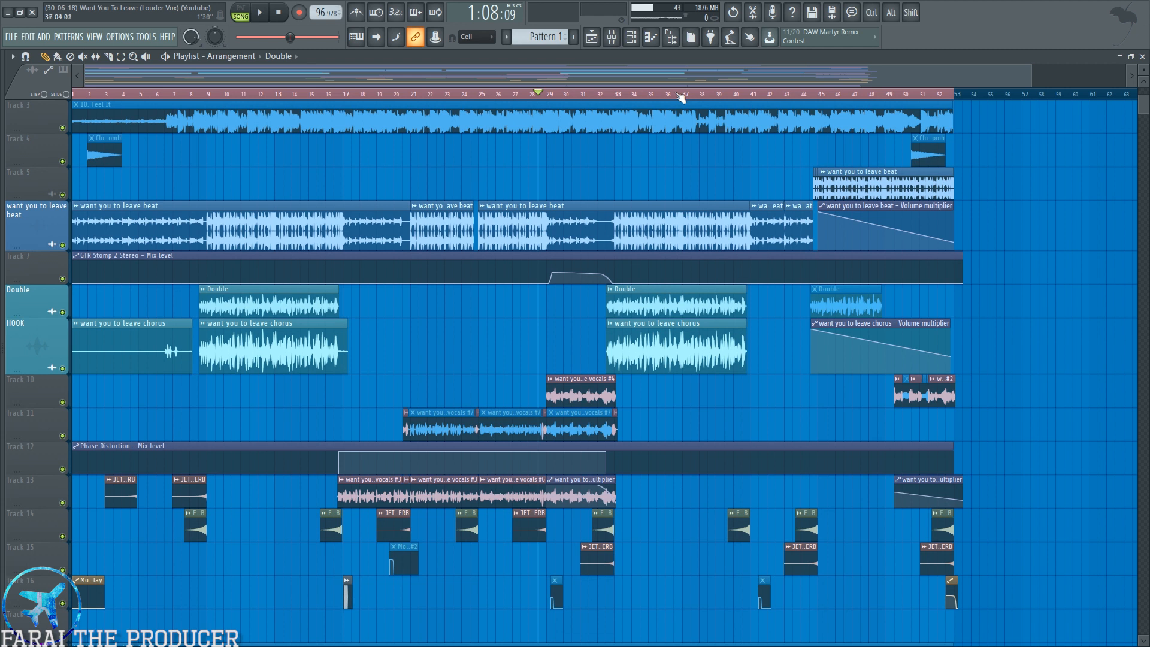
scroll(512, 96, "down", 4)
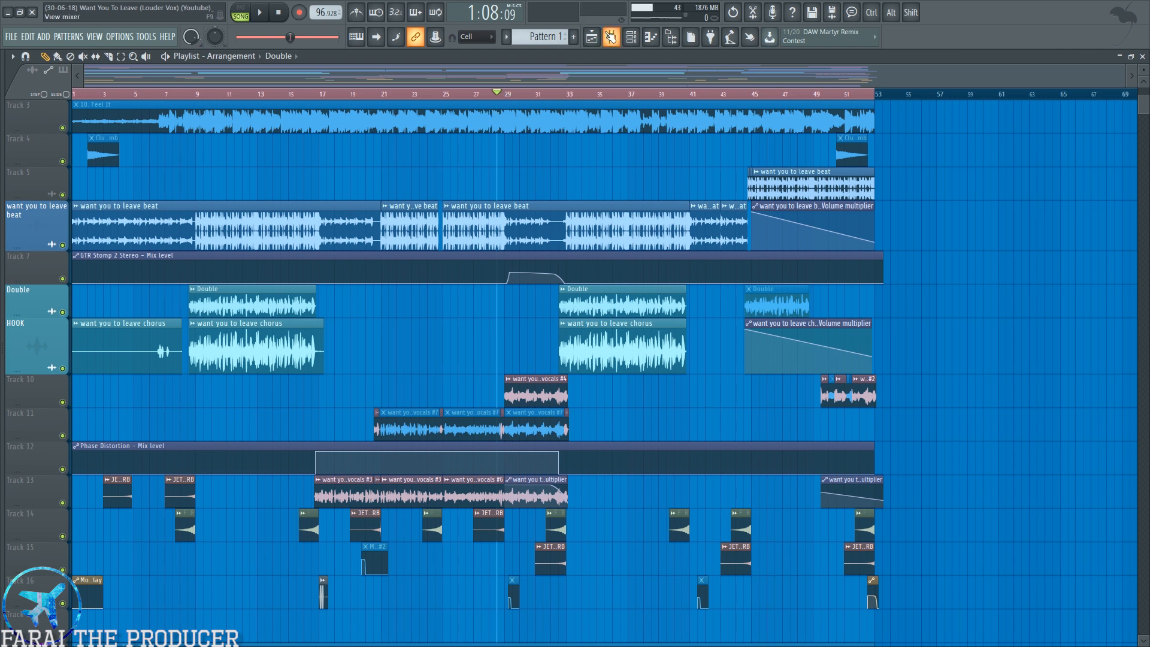
Inspect the Mic Input track's effect chain in the mixer and return to the playlist.
left_click(611, 38)
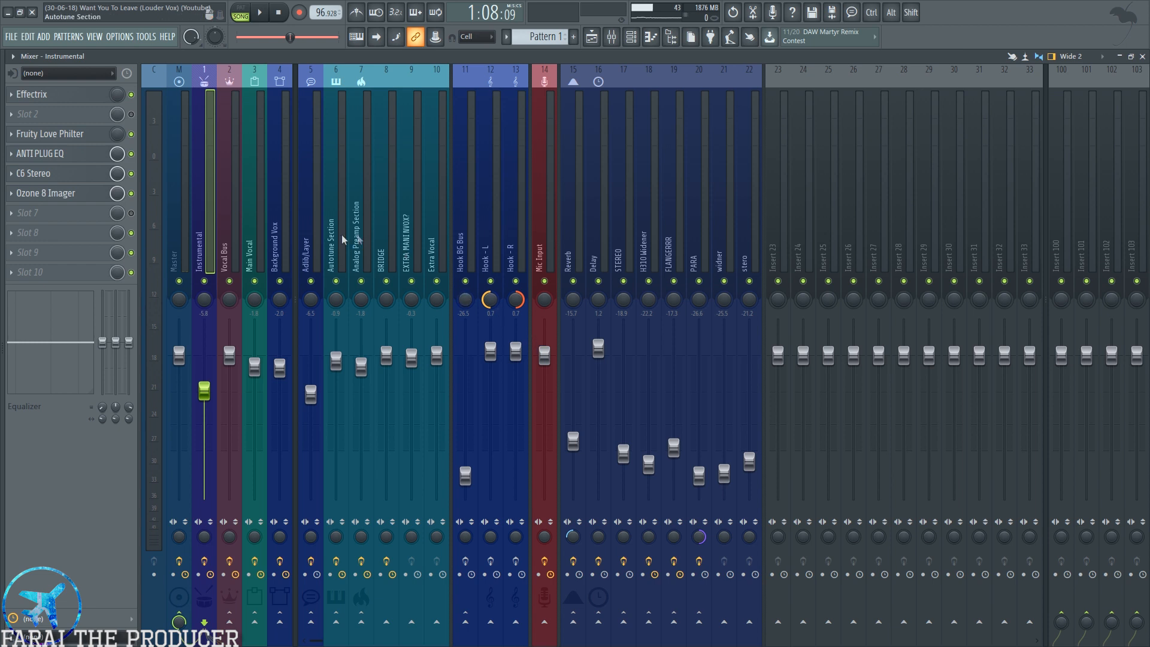
left_click(537, 257)
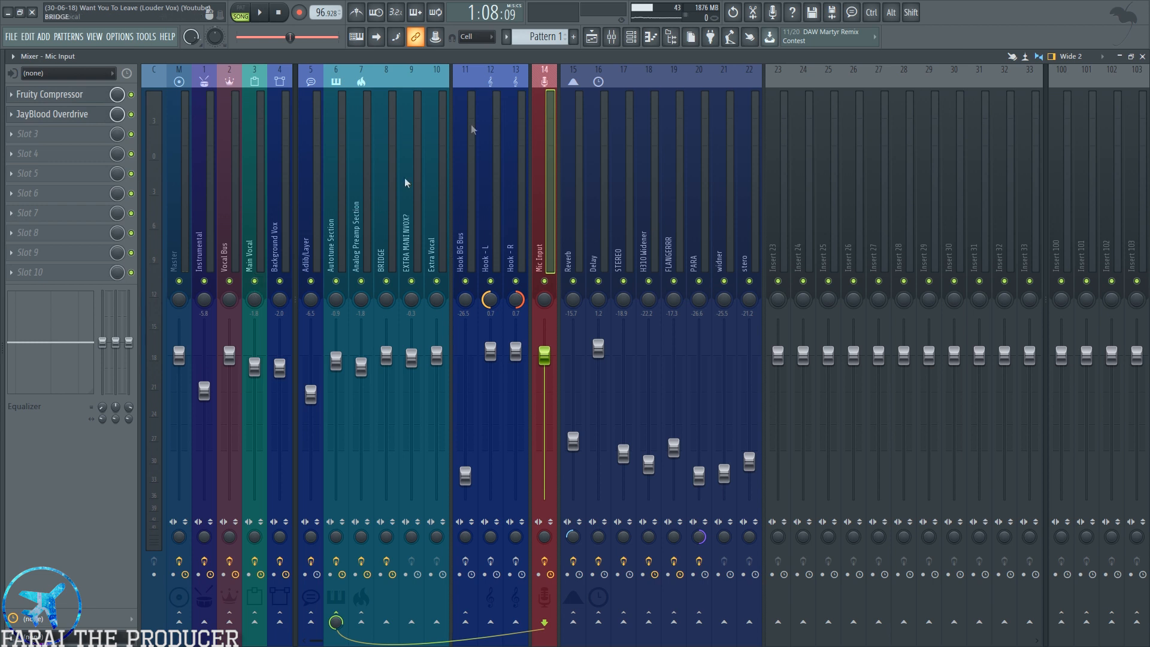
left_click(593, 37)
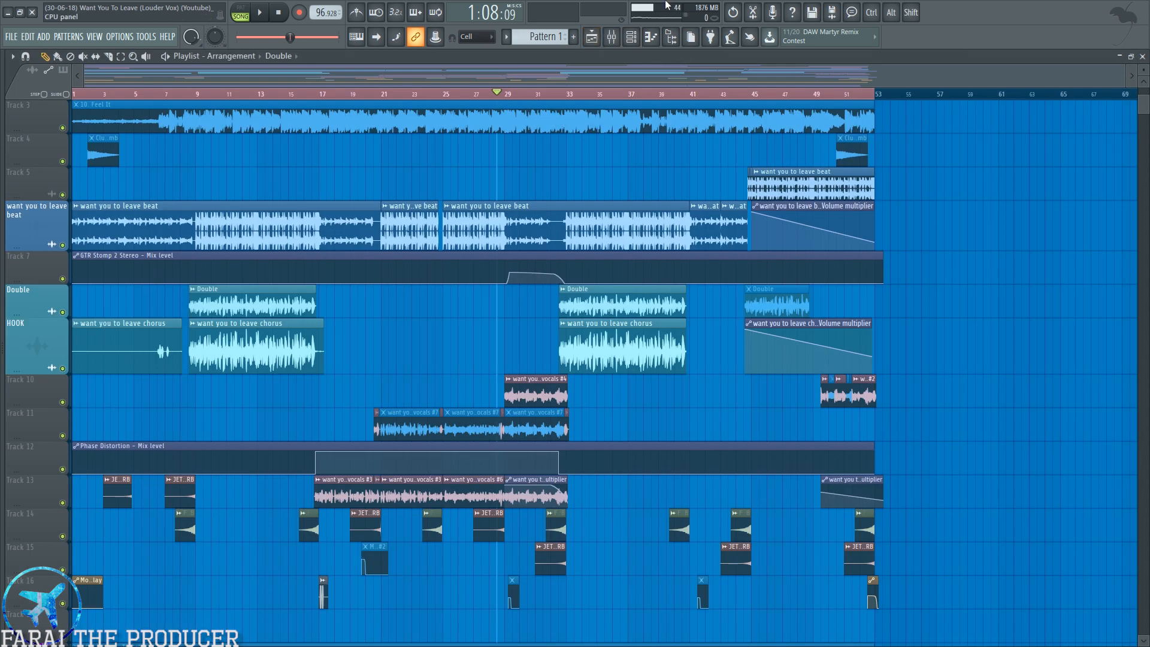